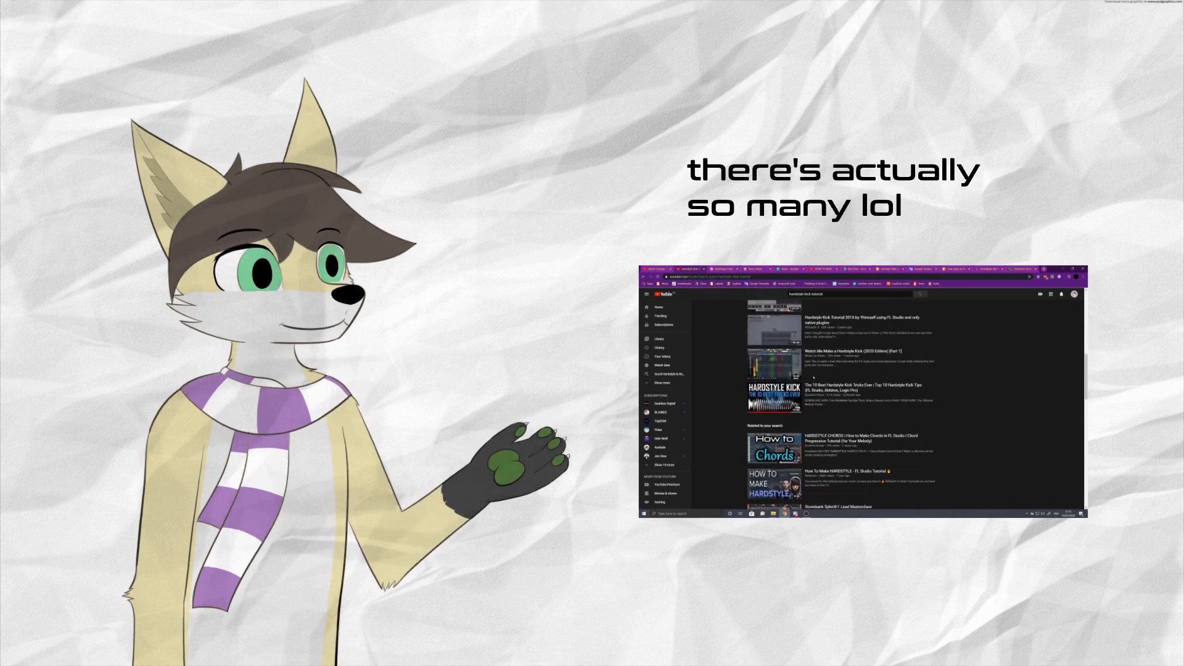
scroll(785, 423, down, 10)
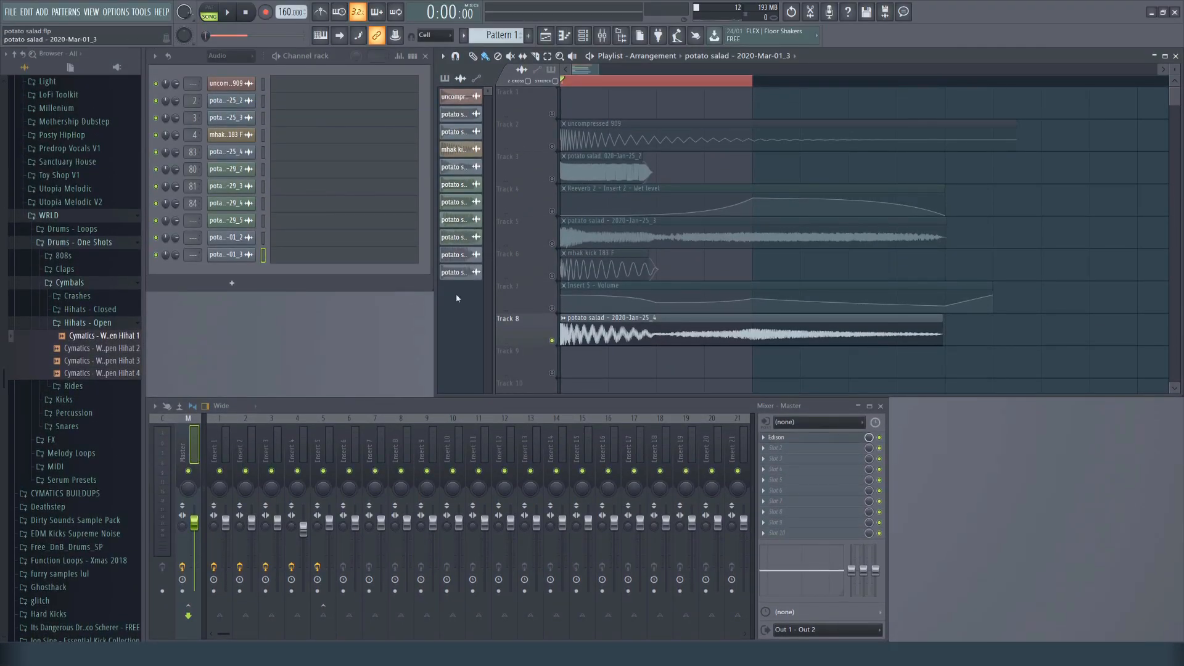
Play back the finished kick sample on Track 8 of the playlist.
click(227, 11)
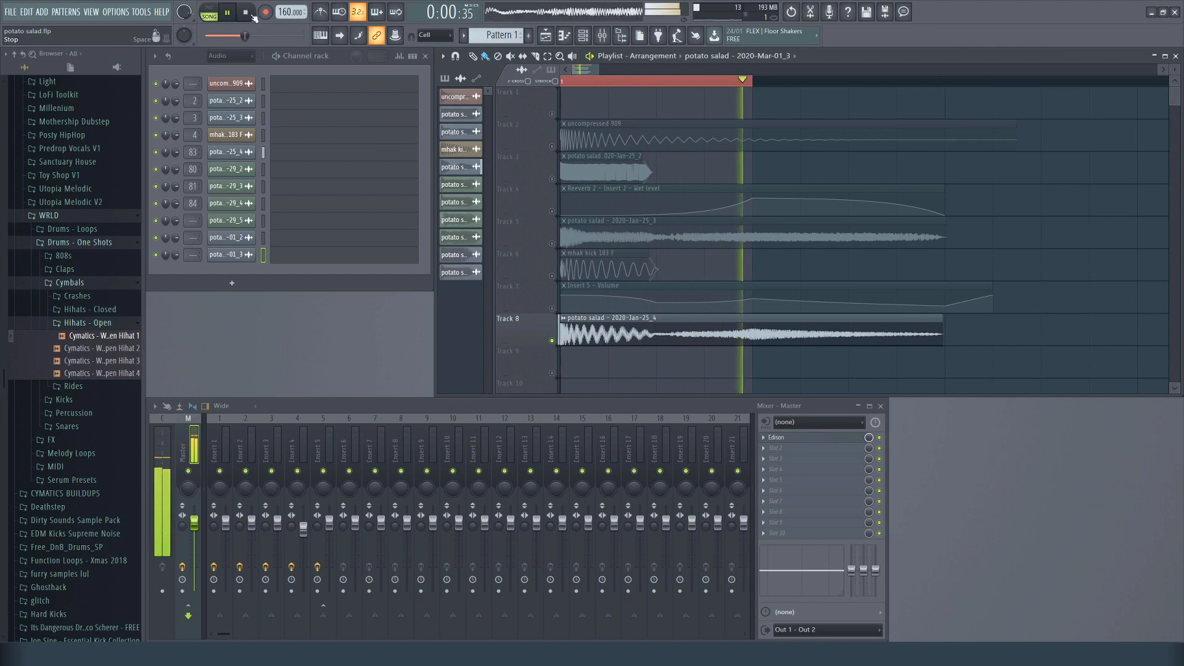
click(250, 15)
Solo the "uncompressed 909" clip on Track 2 and route its channel to mixer Insert 6.
click(624, 141)
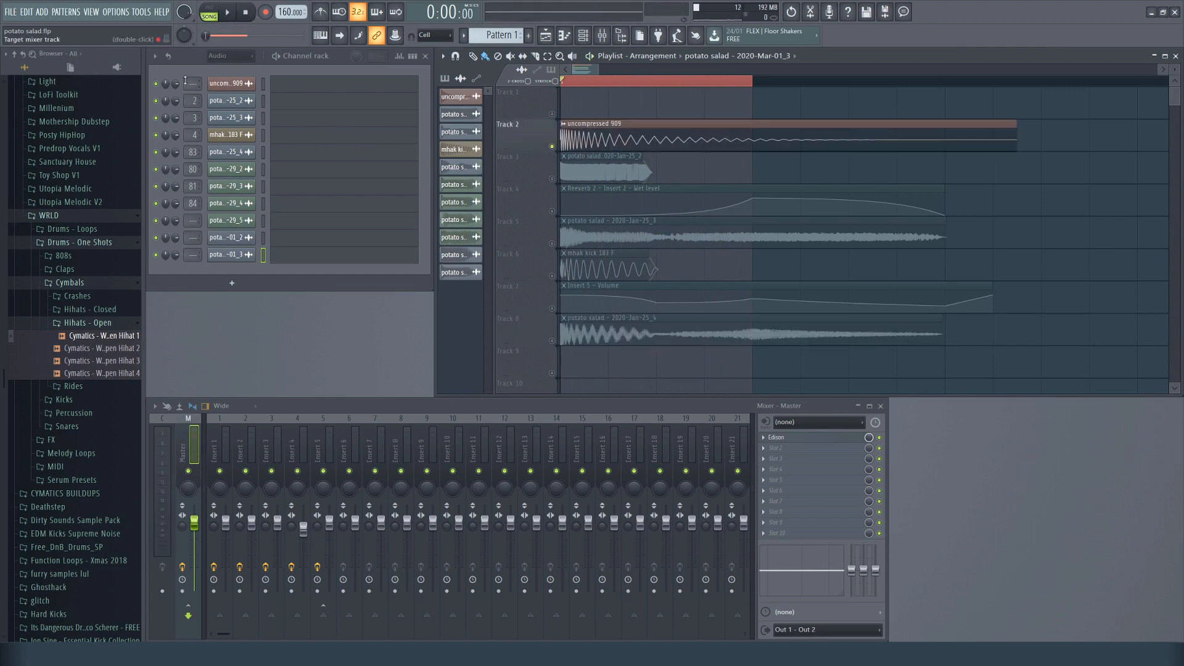
scroll(191, 82, up, 6)
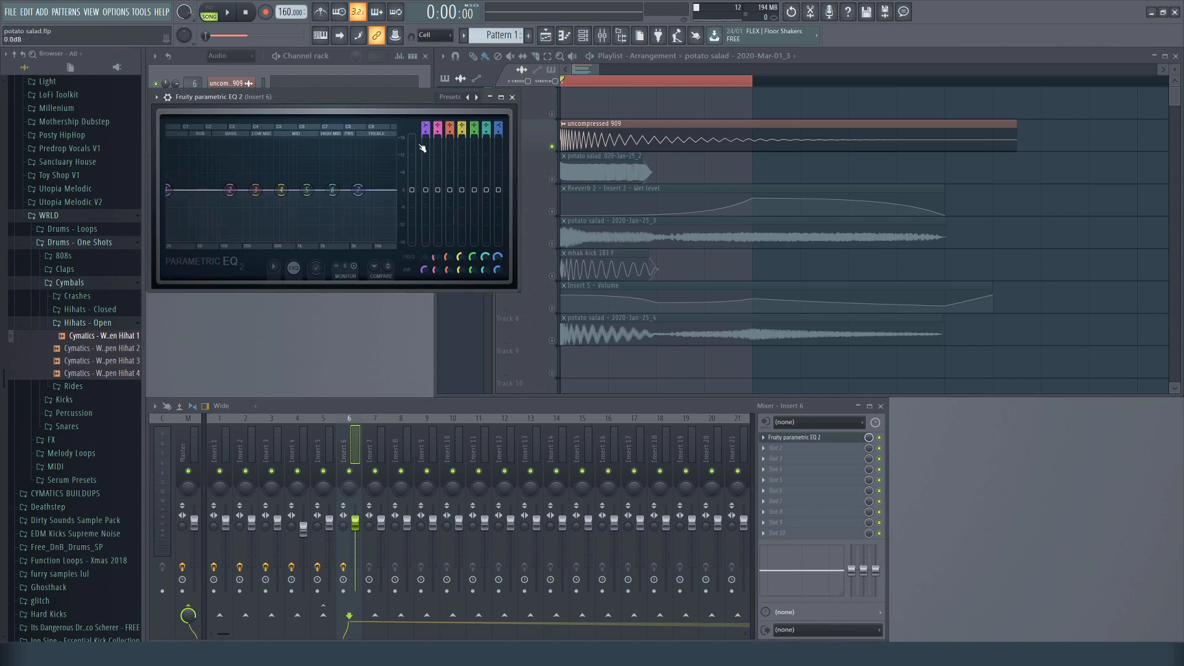
Turn band 1 of Insert 6's first Fruity parametric EQ 2 into a steep high-pass on the lowest frequencies and audition the kick.
scroll(424, 125, up, 2)
drag(168, 190, 173, 190)
key(space)
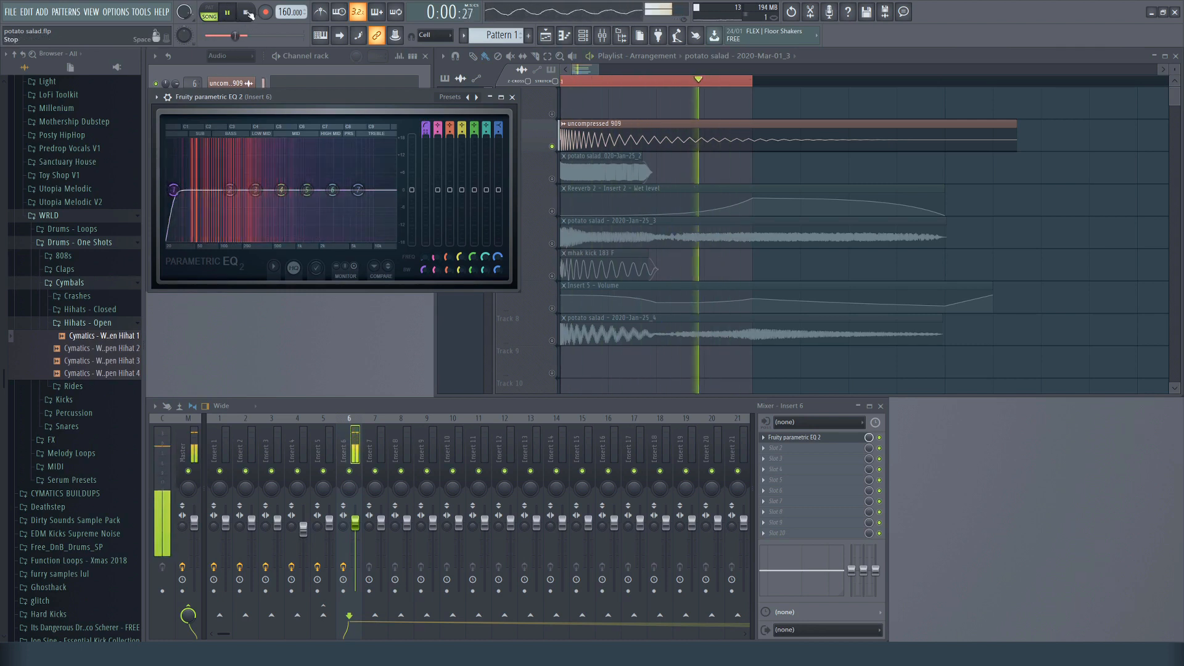
key(space)
key(Escape)
Add Fruity WaveShaper to Insert 6, bend its upper half sharply upward, raise its start point to just below the centre, and audition the distortion.
click(955, 222)
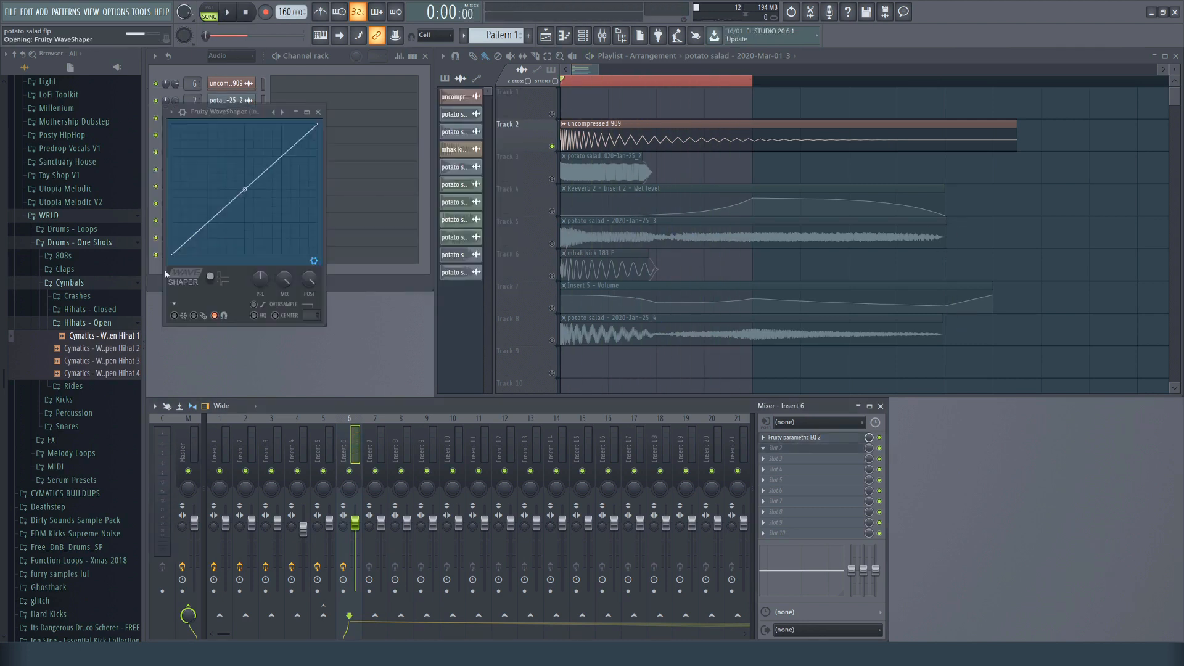
drag(244, 217, 245, 126)
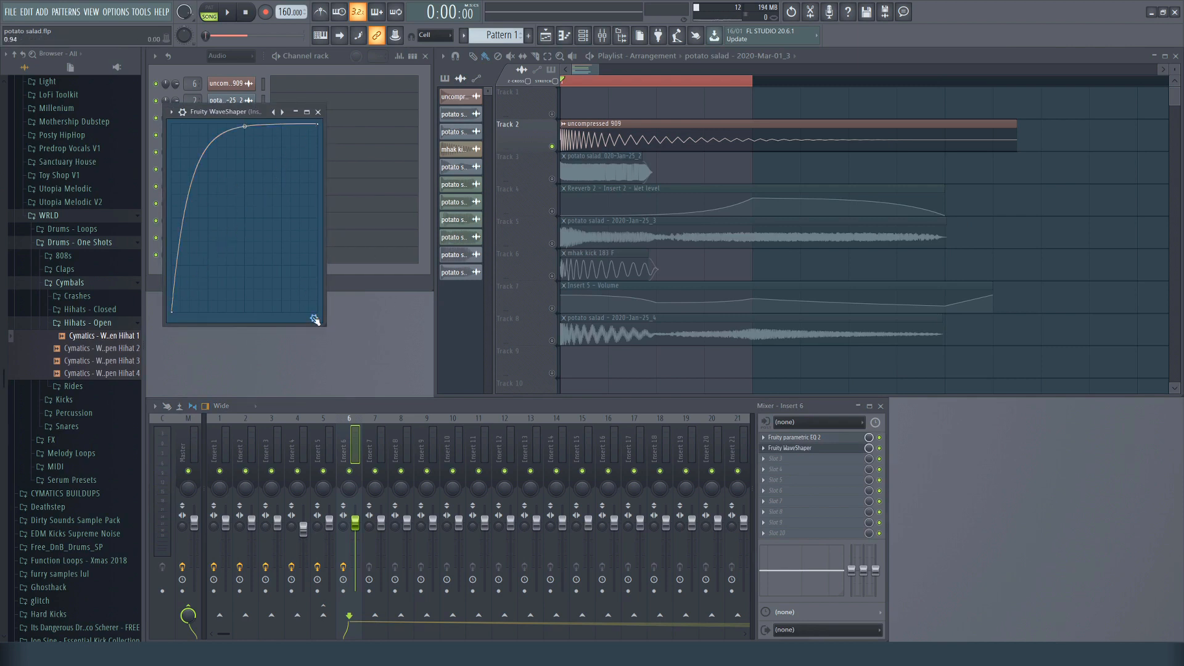
right_click(245, 190)
drag(171, 312, 172, 198)
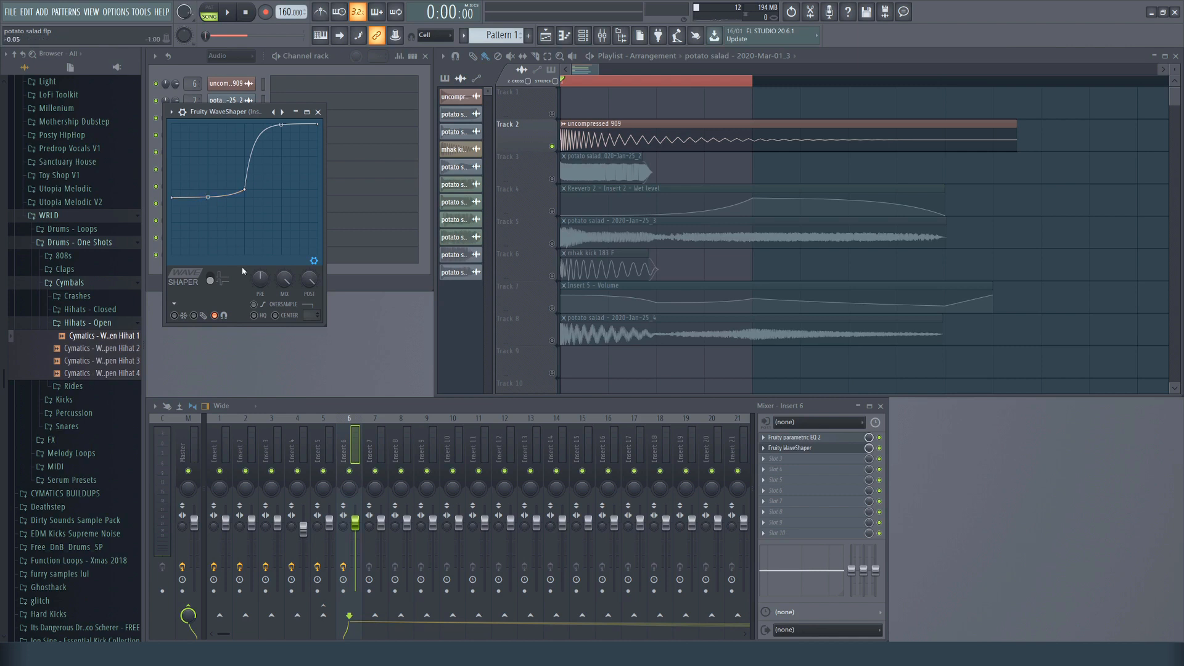
click(318, 112)
click(227, 11)
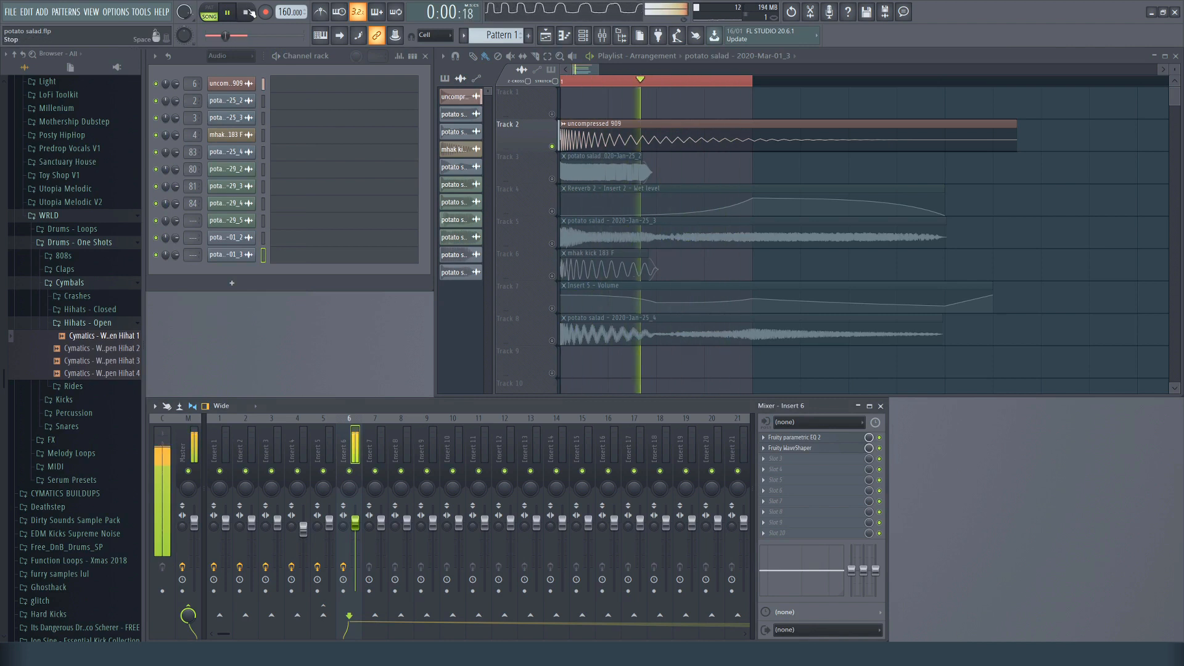
key(space)
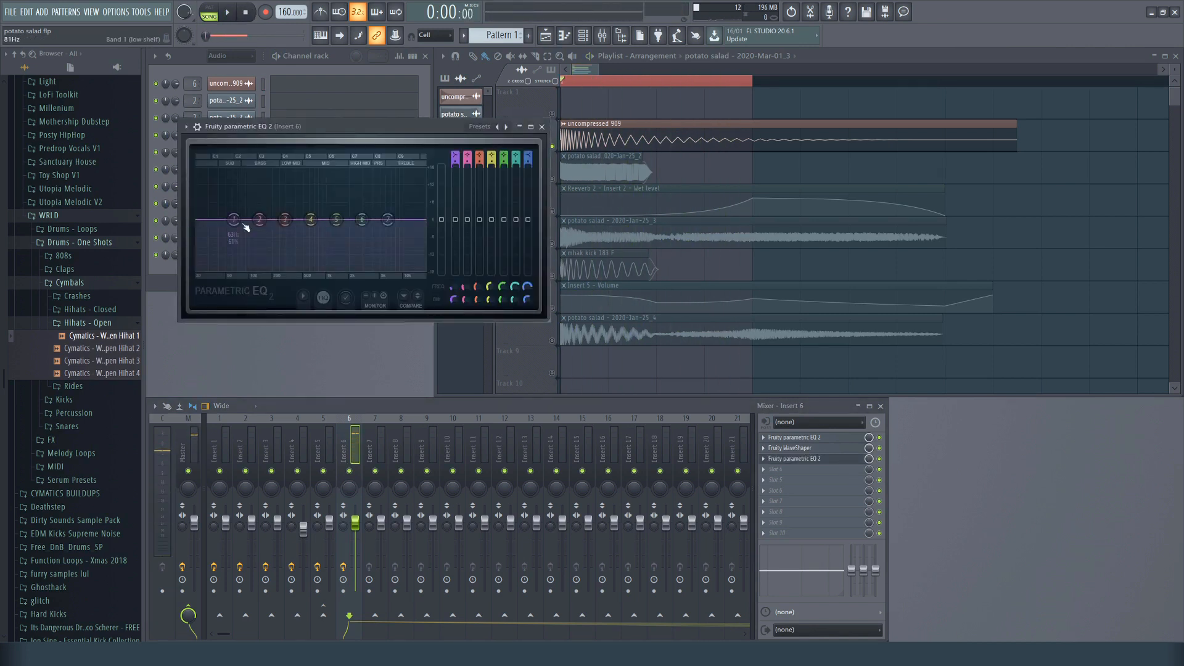
Set band 1 of the second Fruity parametric EQ 2 to a steep high-pass at the very low end.
drag(235, 219, 196, 220)
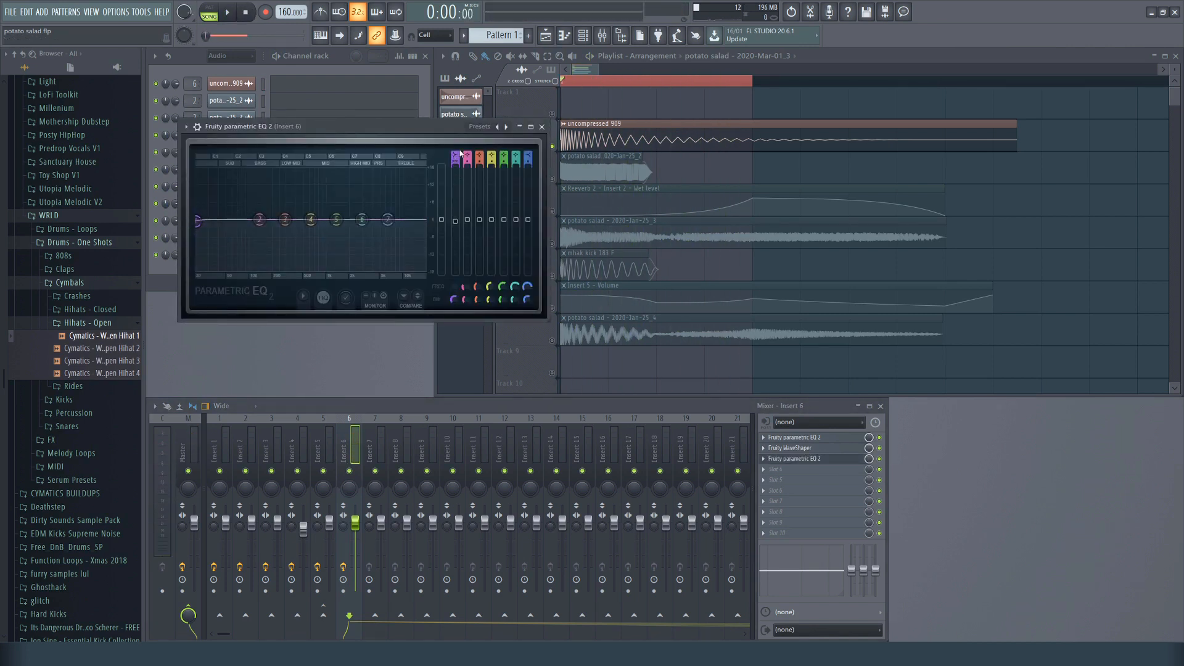
drag(456, 159, 456, 168)
drag(454, 299, 454, 318)
drag(198, 219, 205, 219)
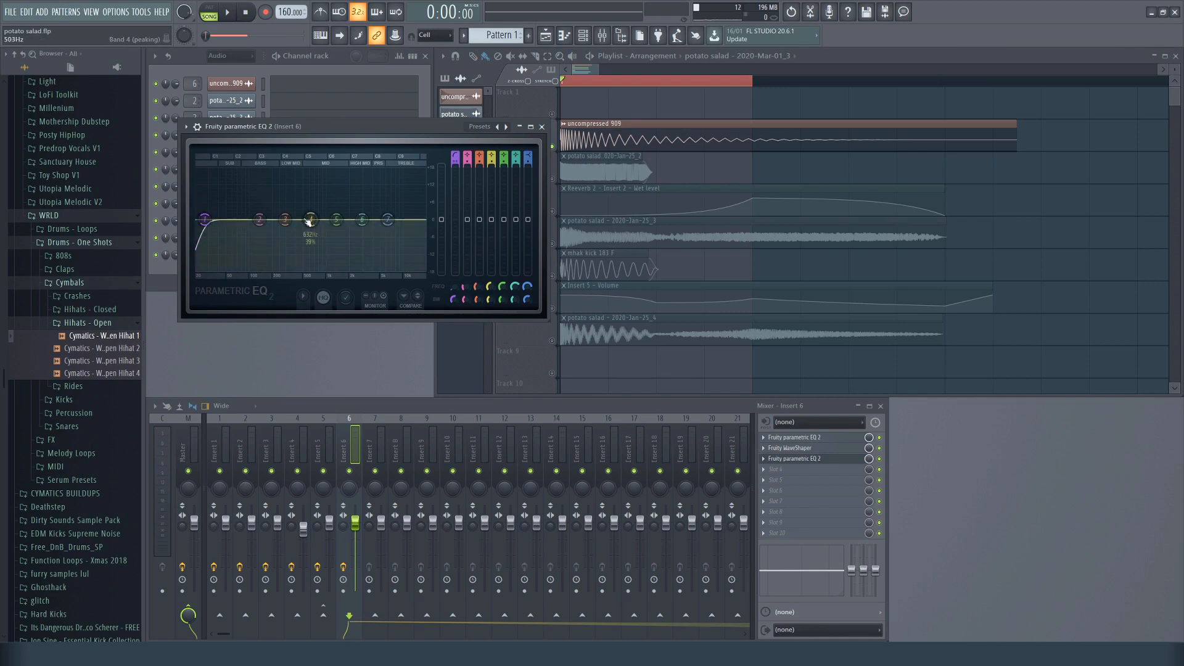
Boost band 4 by 18 dB at about 549 Hz, dip band 2 slightly, and audition the second EQ.
drag(311, 220, 306, 170)
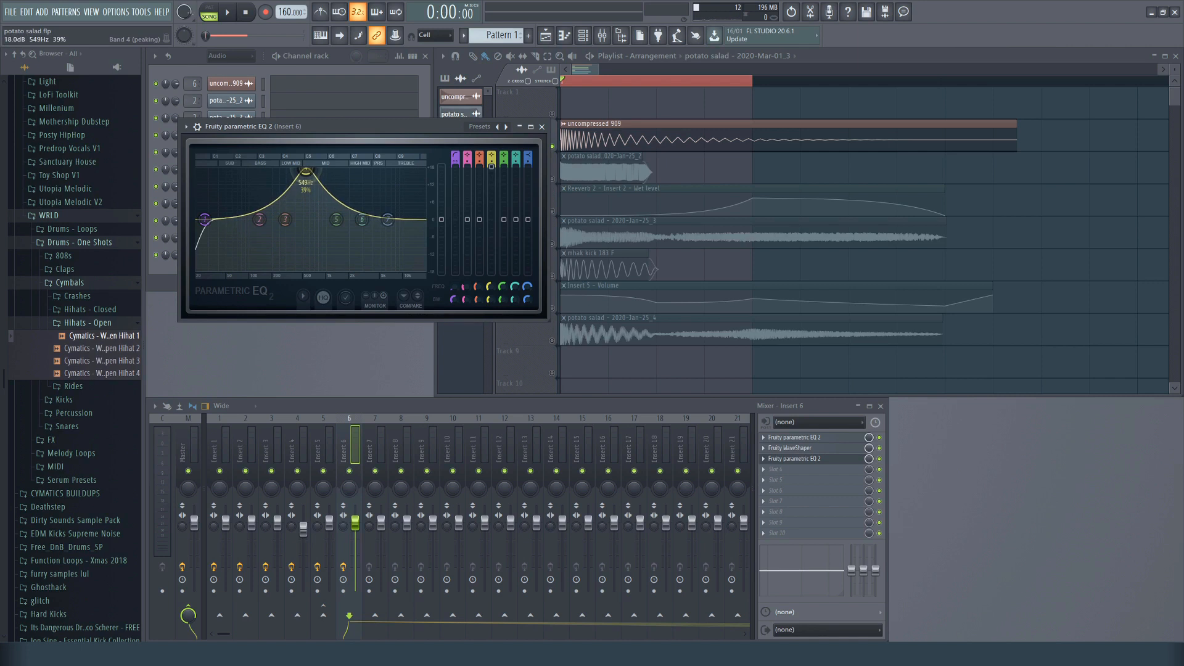
drag(260, 219, 270, 232)
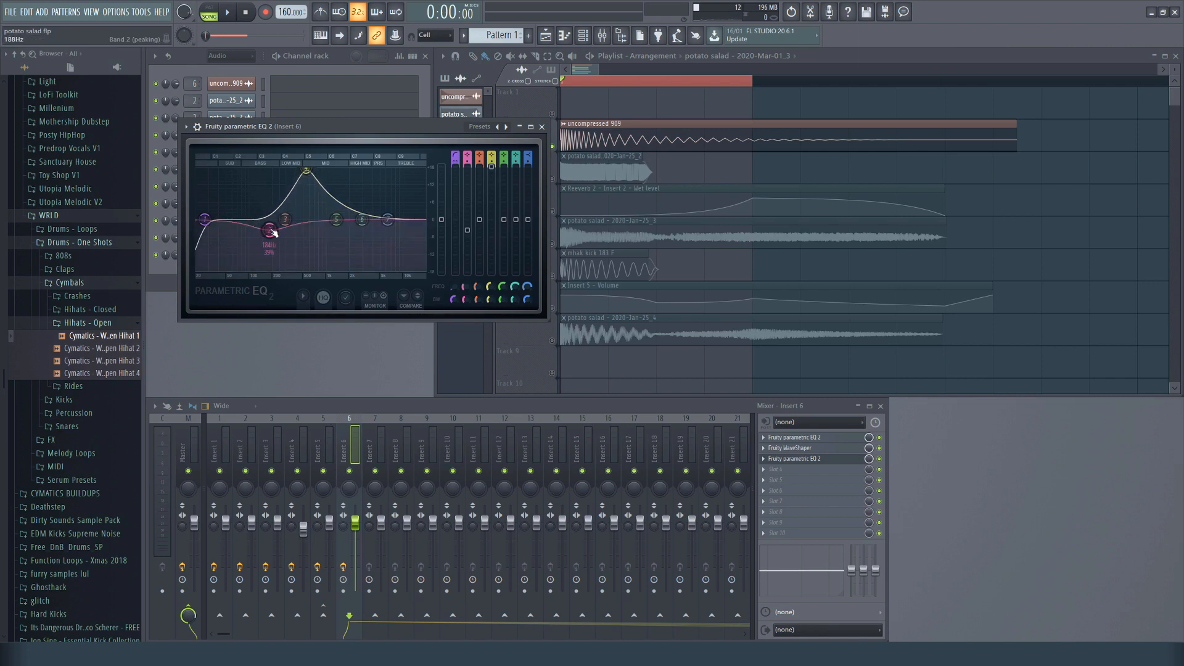
drag(273, 233, 272, 231)
key(space)
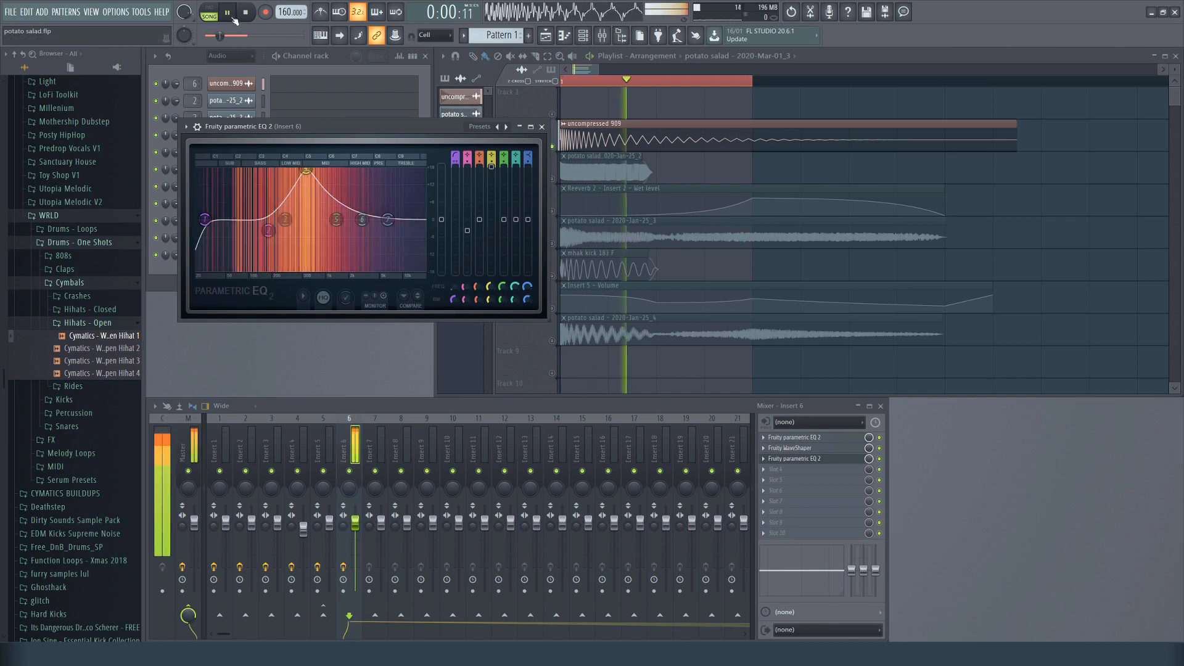
click(543, 127)
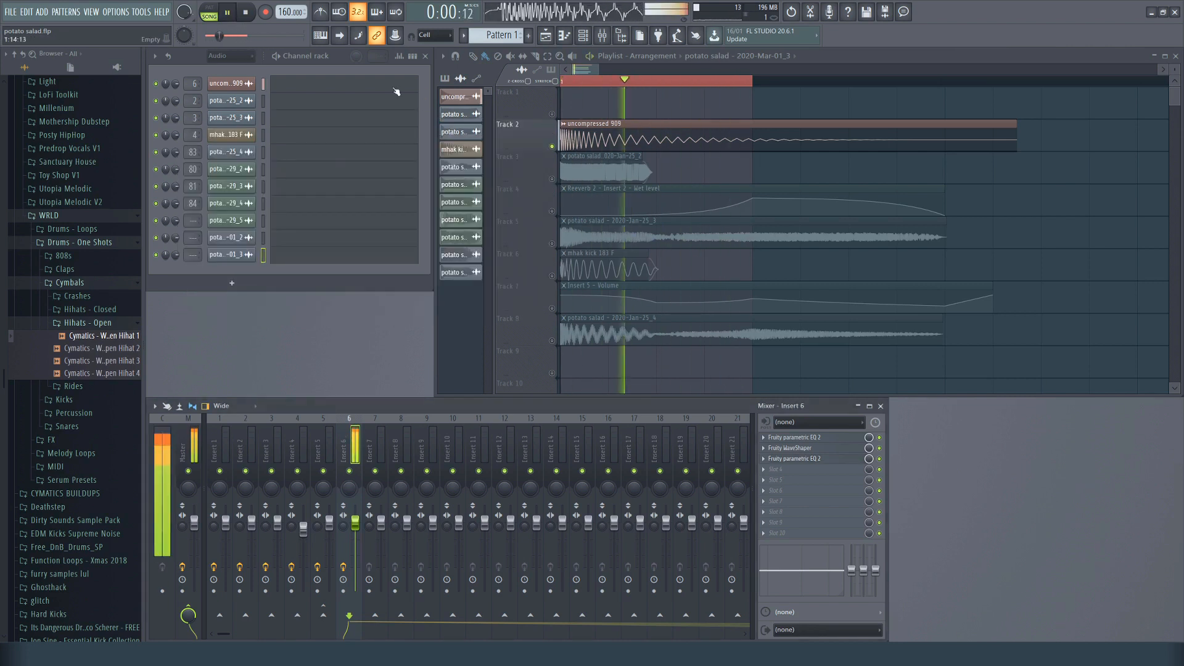
click(249, 17)
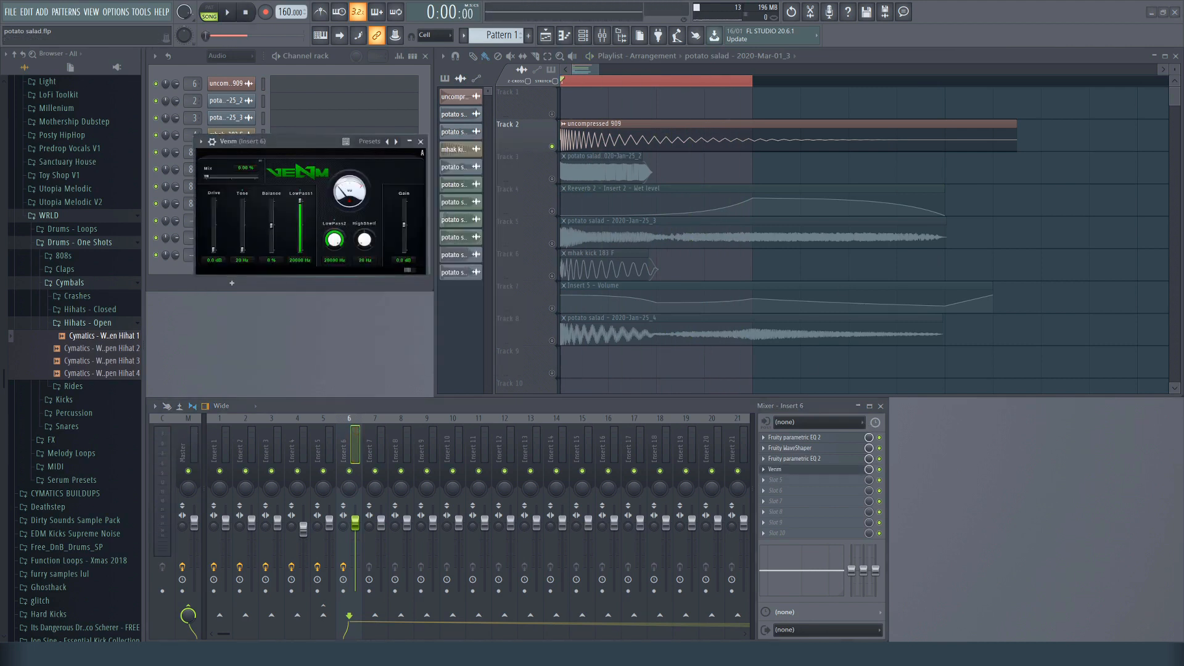
Set the Venm distortion in slot 4 to 100% mix with about 15 dB of drive, and audition the kick.
drag(208, 176, 458, 188)
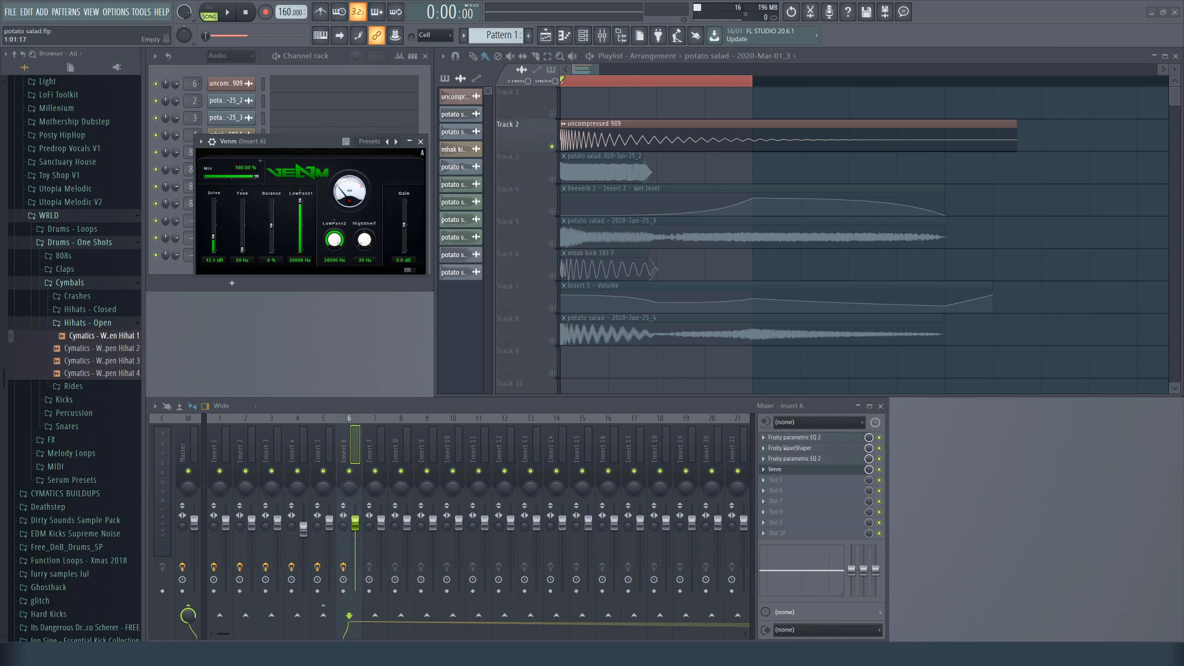
key(space)
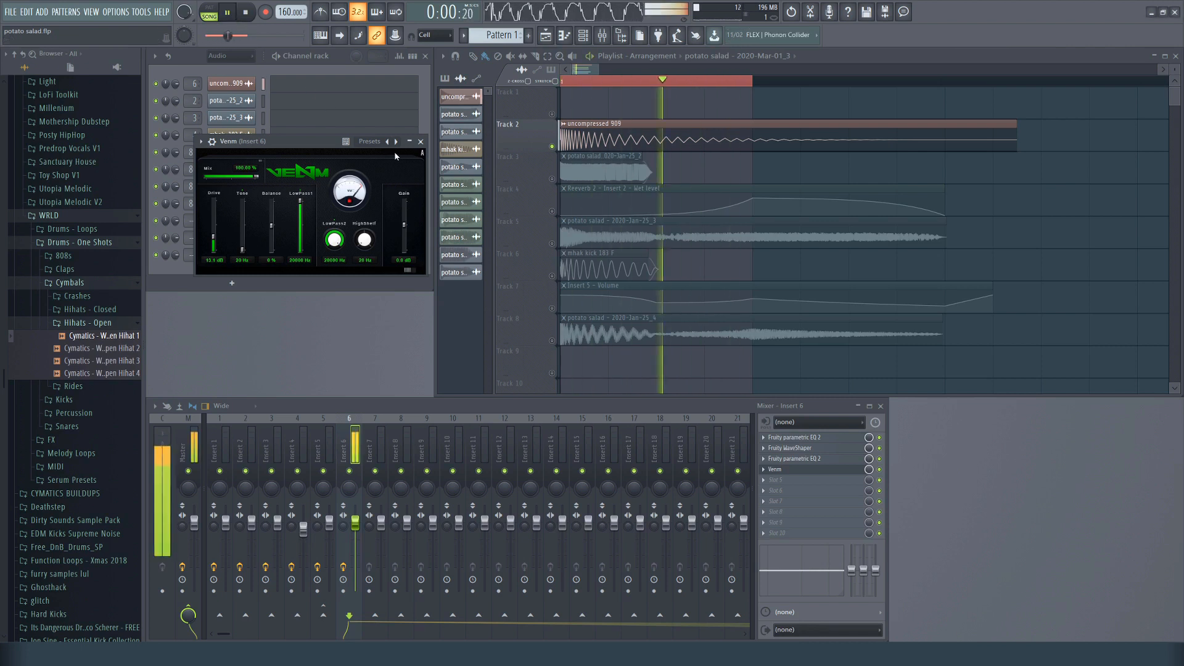
click(422, 142)
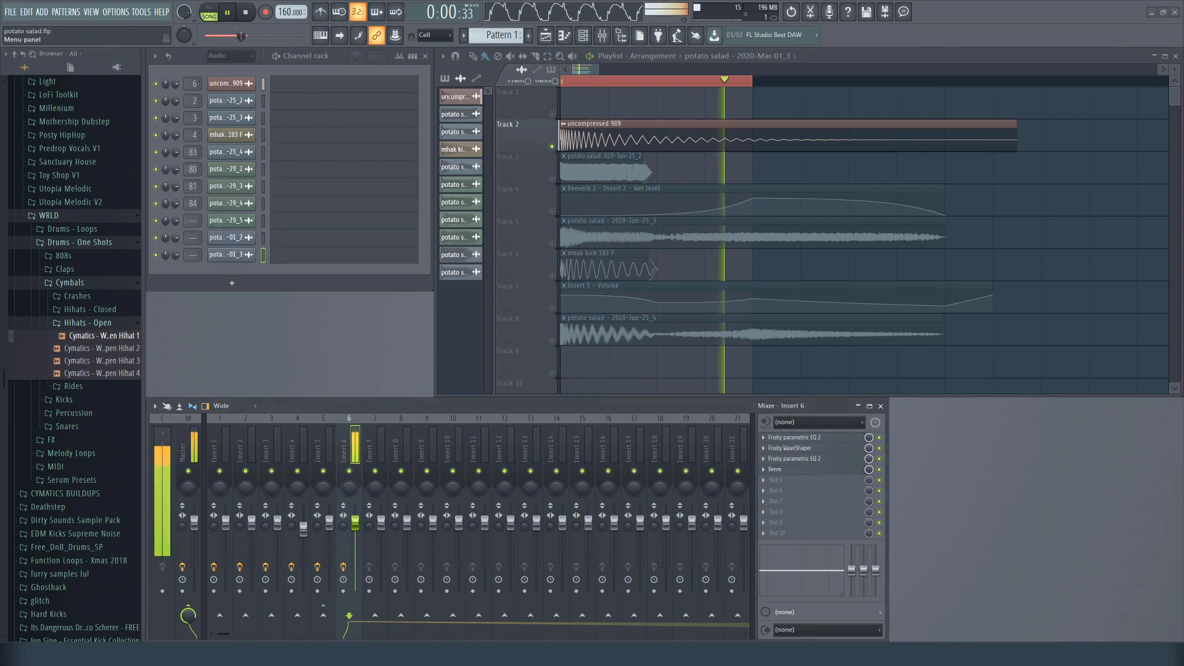
key(space)
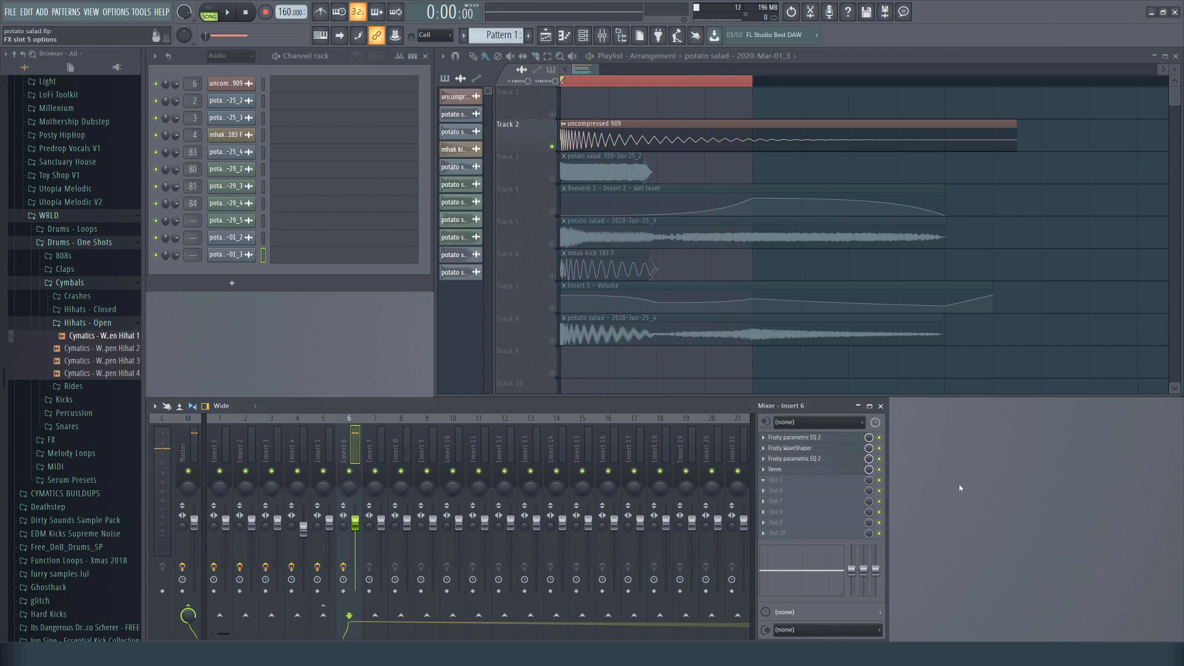
click(959, 487)
drag(266, 250, 231, 249)
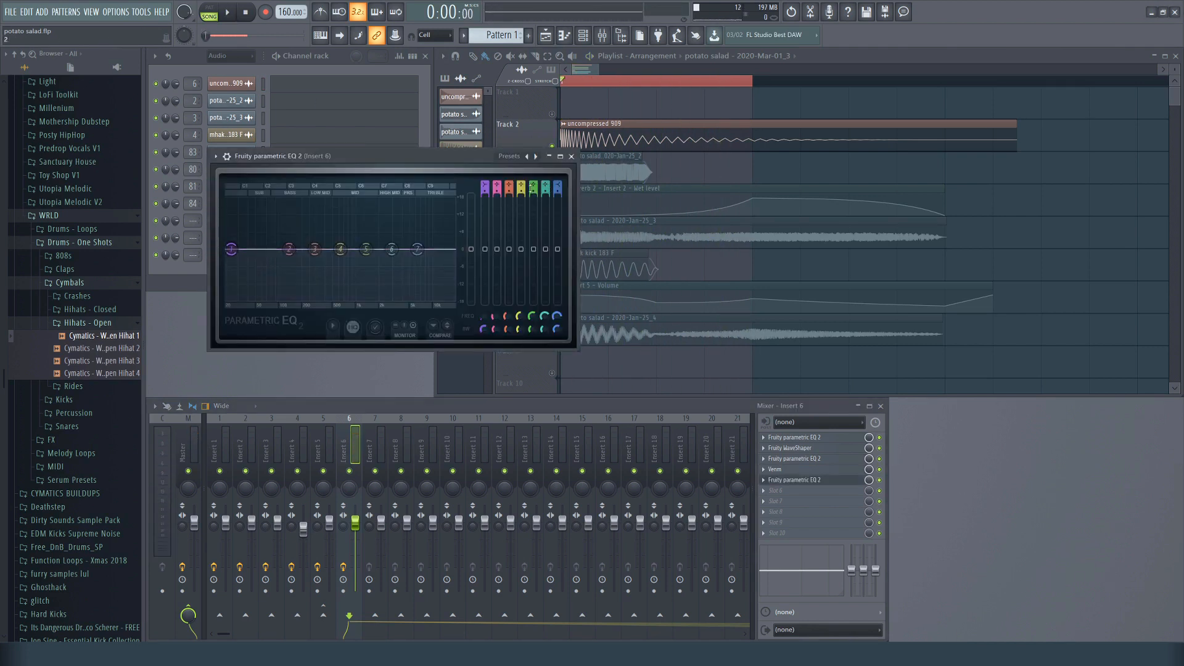
scroll(483, 185, down, 2)
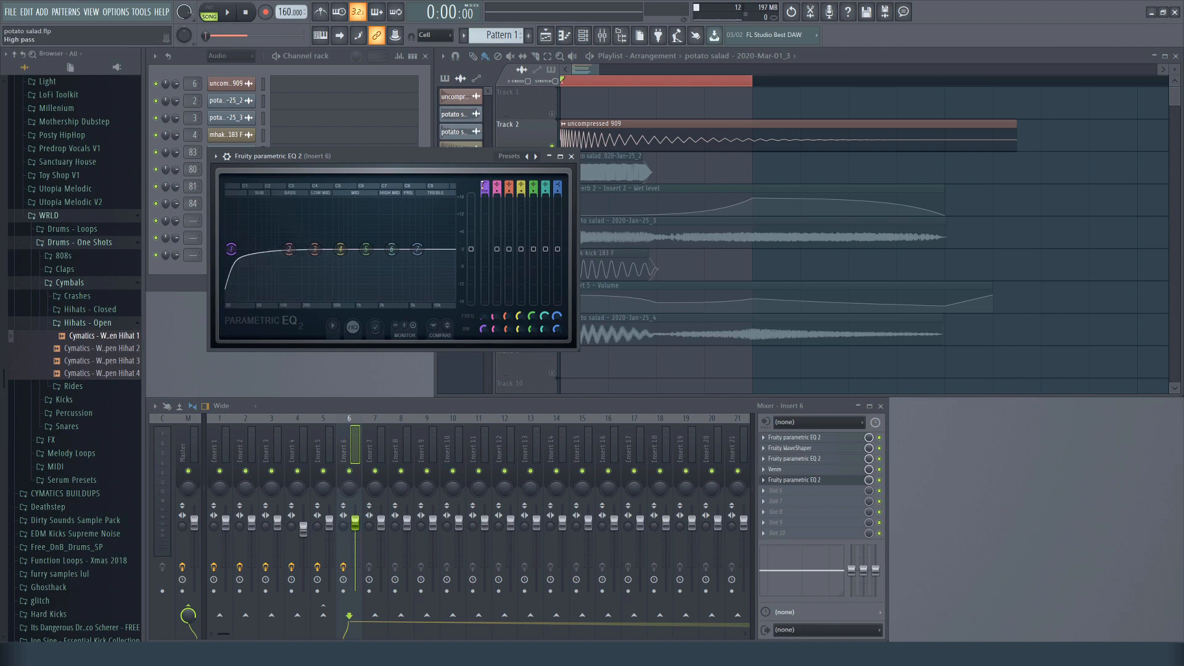
scroll(486, 331, down, 1)
key(space)
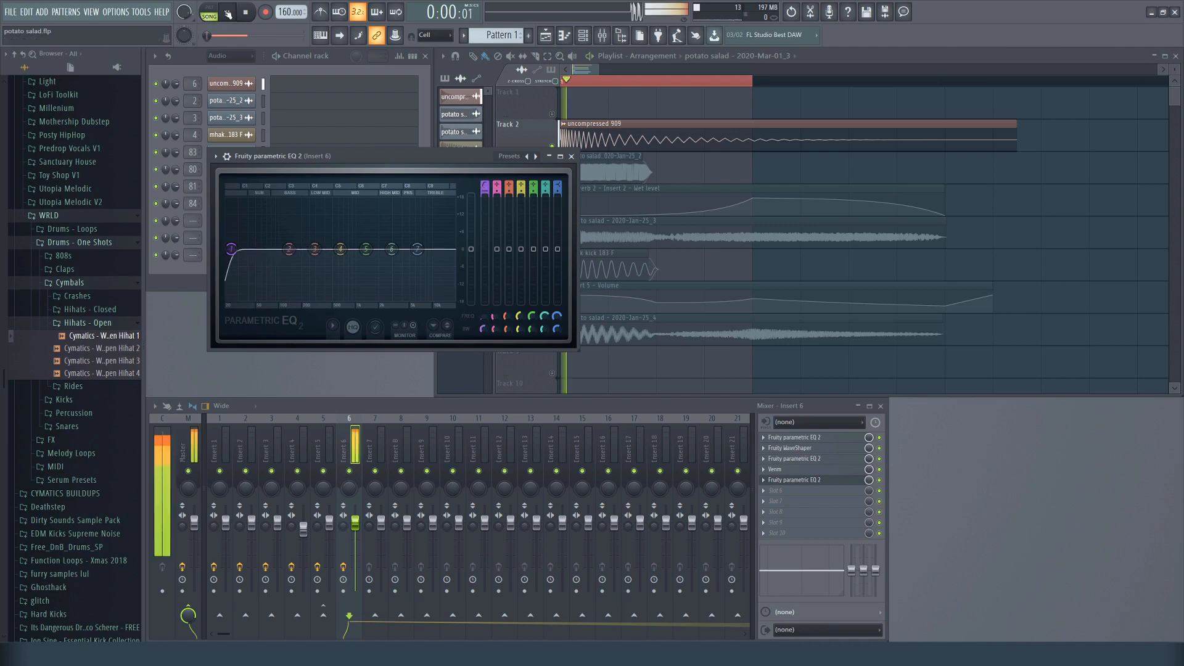
drag(232, 250, 235, 250)
drag(418, 250, 339, 246)
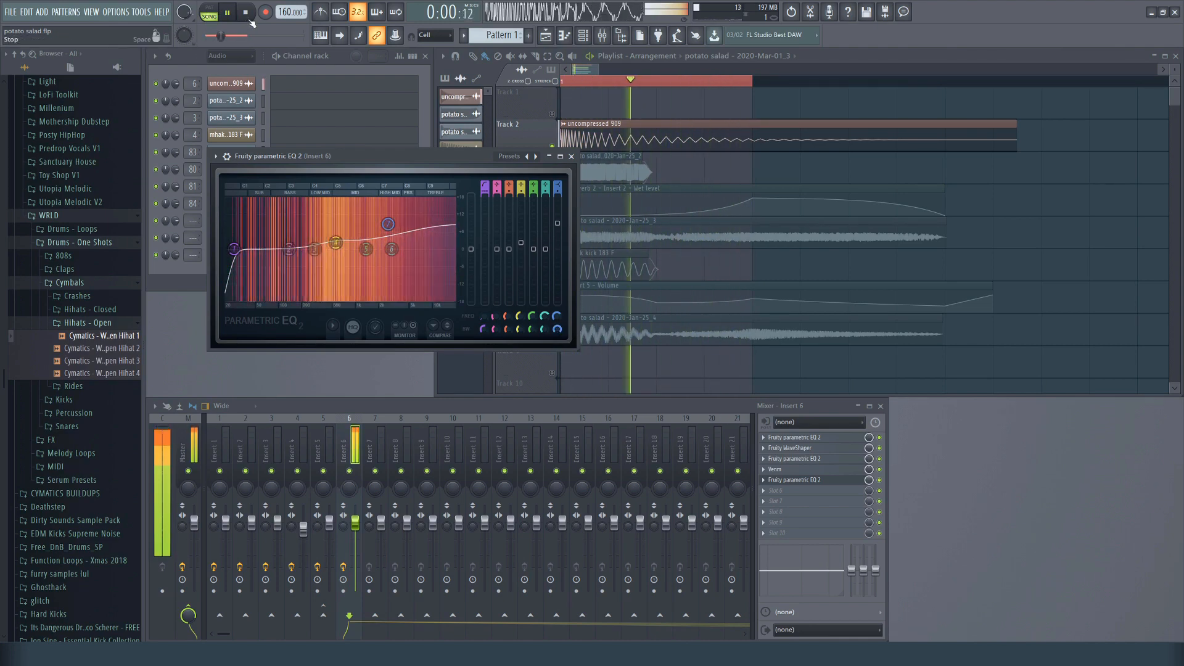
key(space)
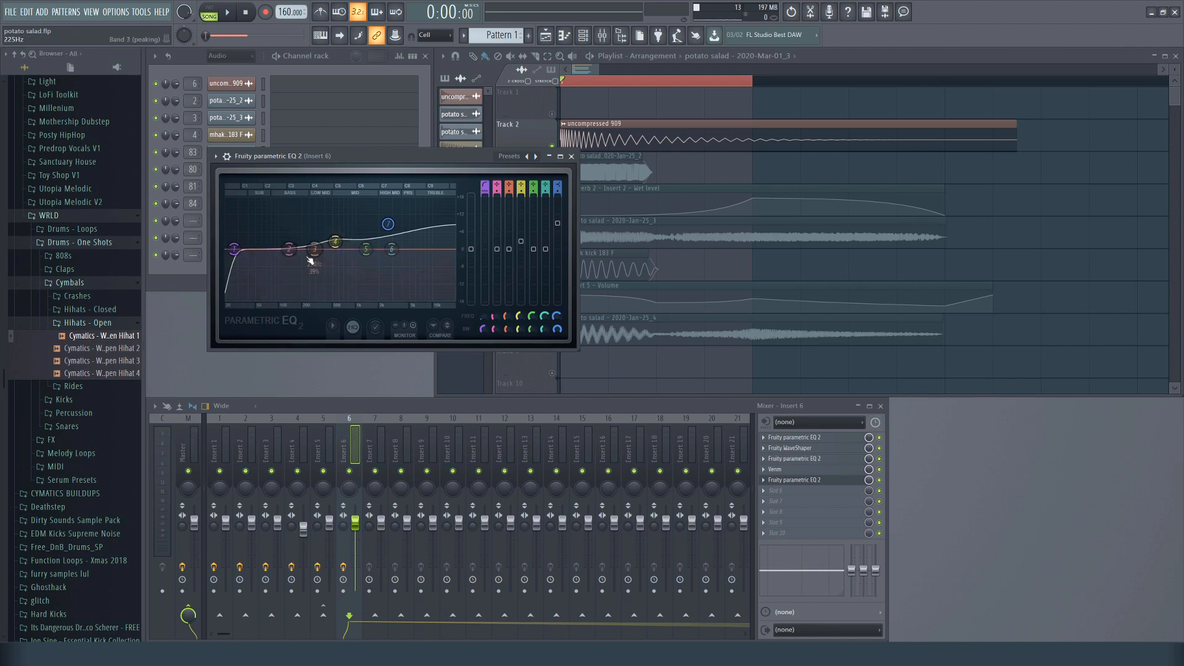
click(763, 480)
click(798, 510)
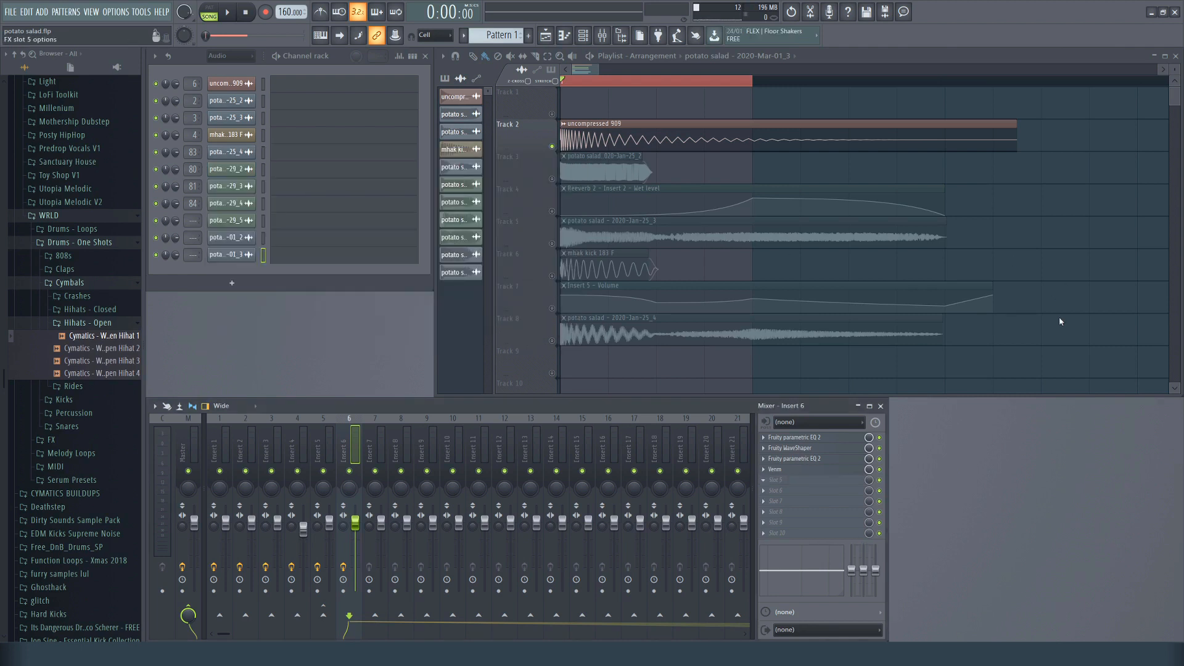
Add Fruity parametric EQ 2 in slot 5 with a steep band 1 high-pass, a slight band 2 dip, and boosts on bands 4 and 7.
key(ctrl+z)
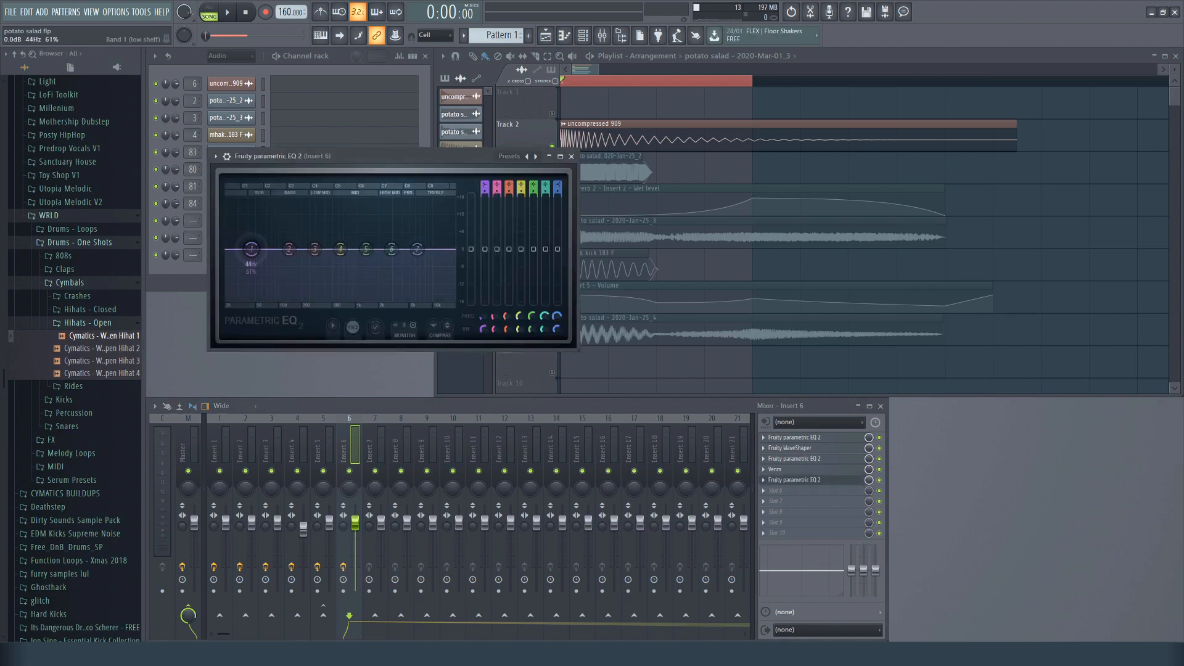
drag(485, 188, 484, 206)
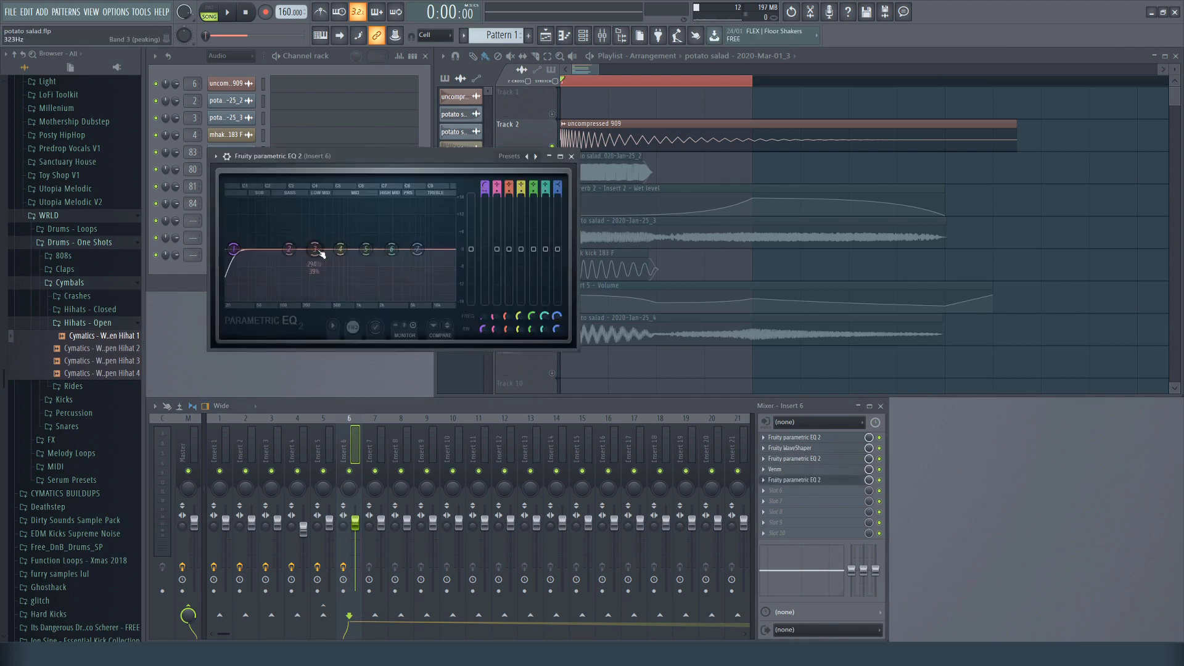
drag(340, 249, 335, 240)
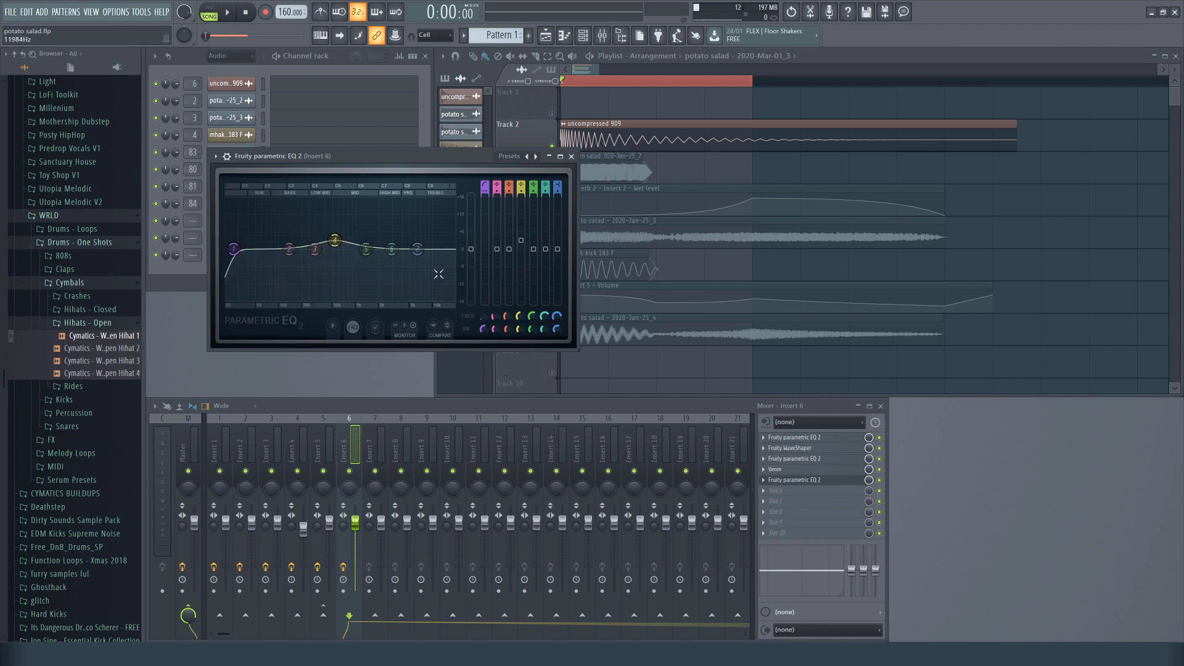
drag(417, 248, 375, 226)
drag(290, 249, 292, 254)
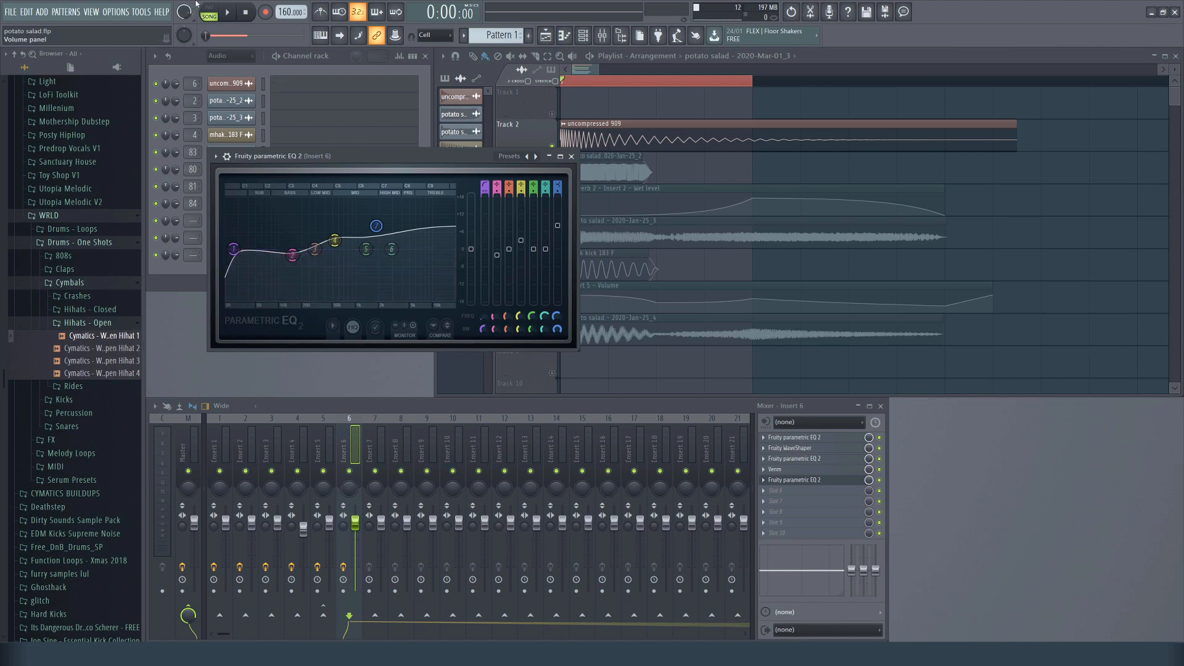
key(space)
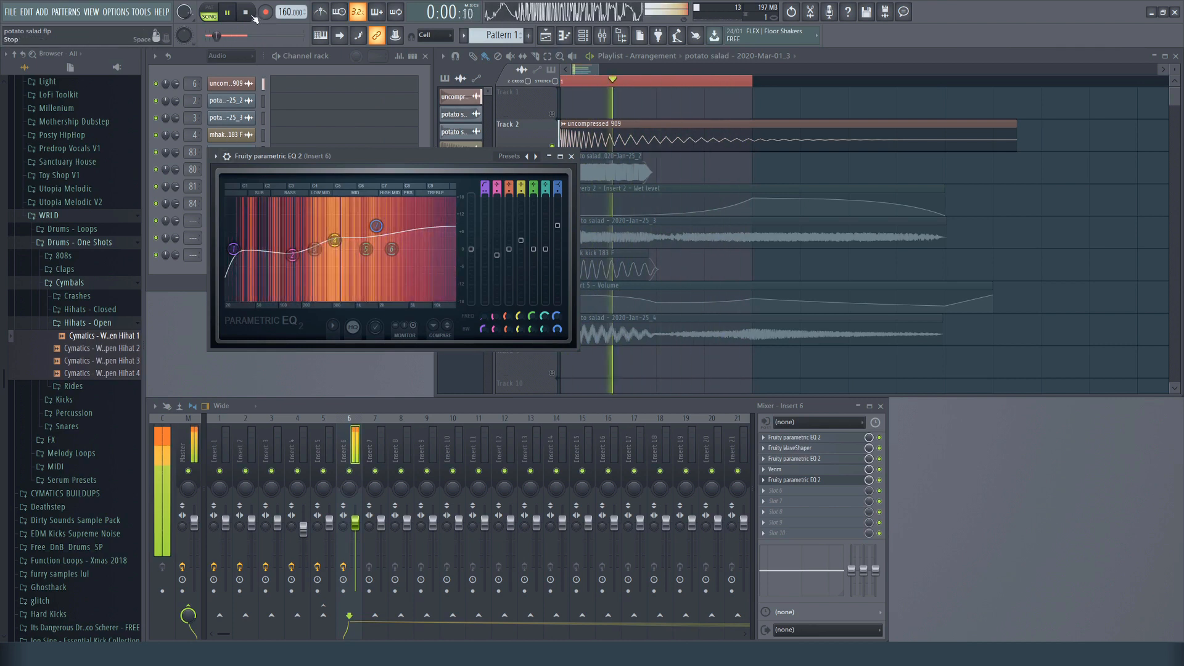
key(space)
Add a second Venm distortion in slot 6 at 100% mix with some drive, and audition the kick.
click(764, 491)
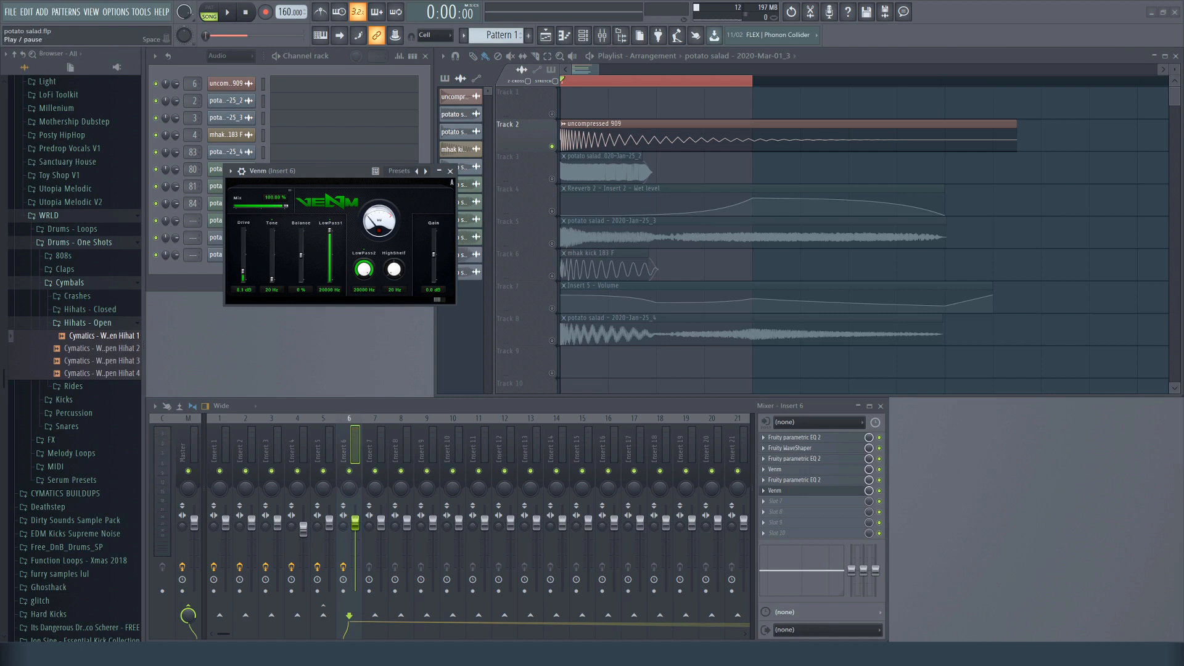
key(space)
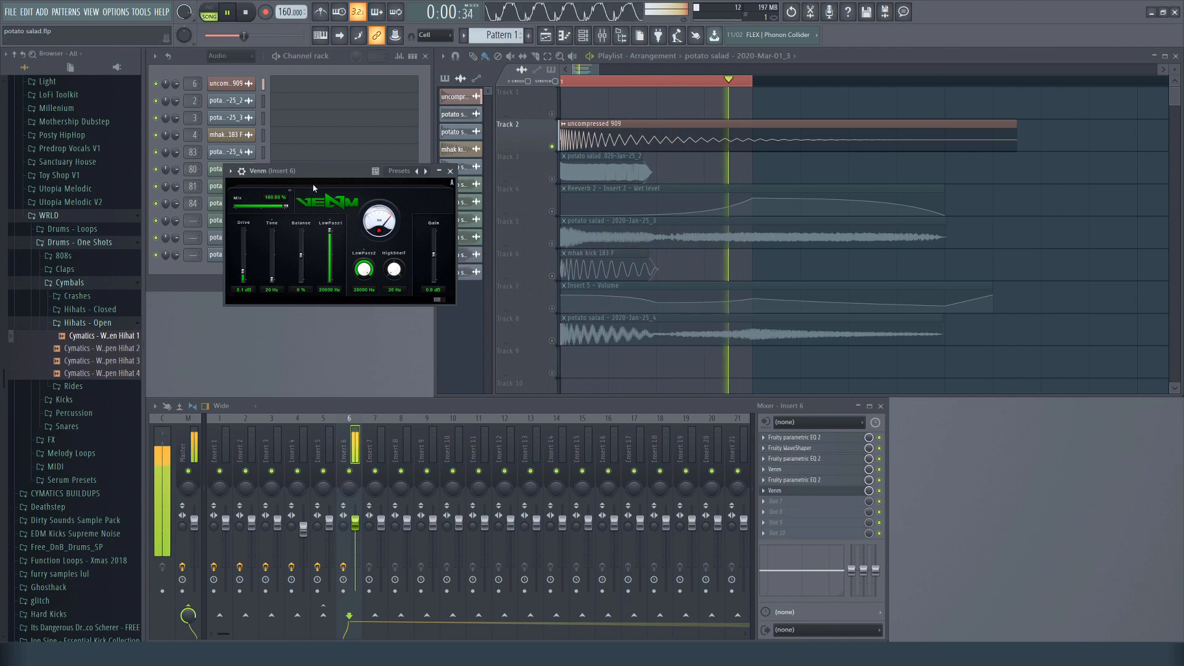
click(248, 13)
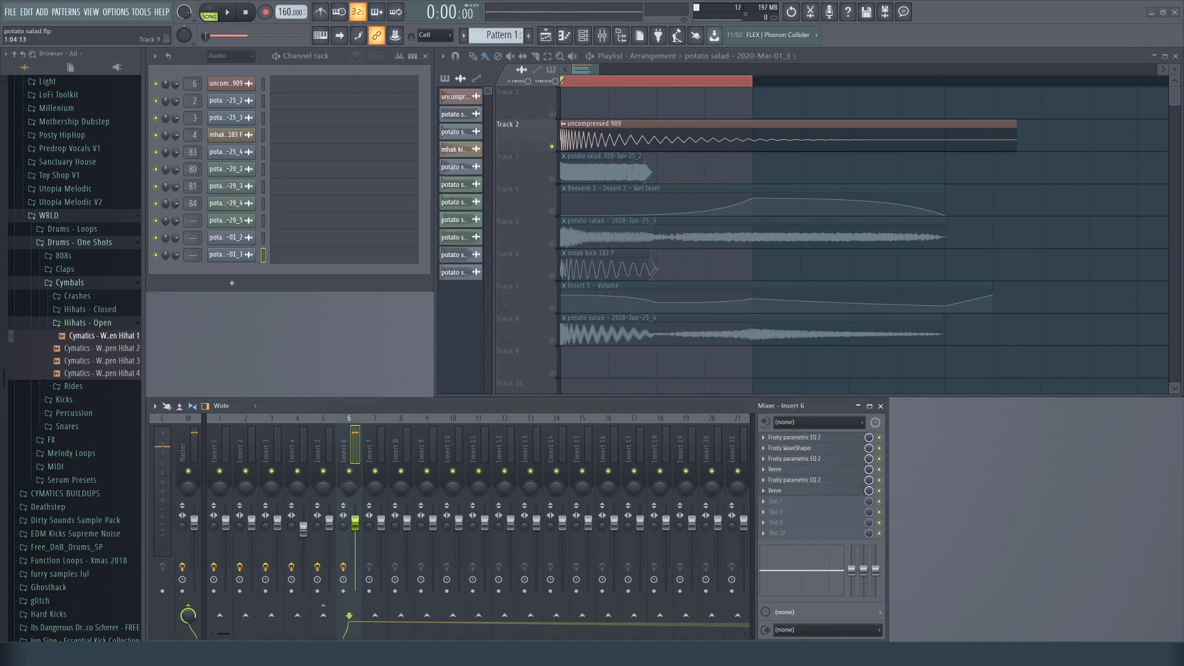
Play the kick while checking the band 1 high-pass settings in the first two EQs on Insert 6.
click(795, 438)
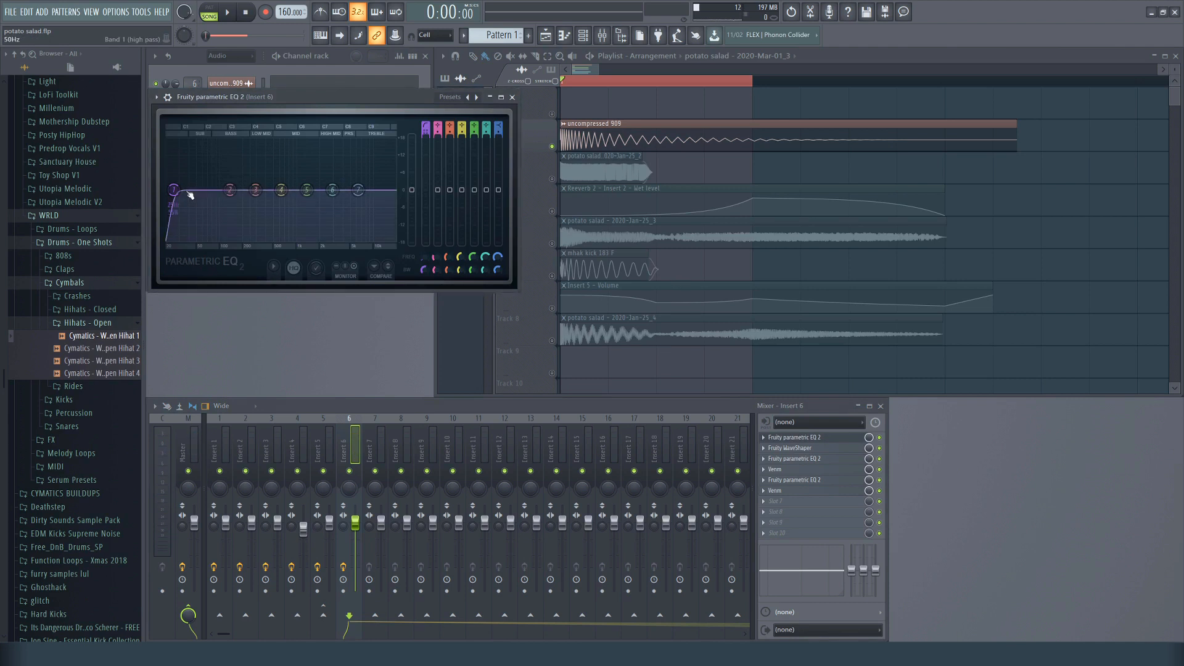
click(796, 459)
drag(310, 102, 339, 257)
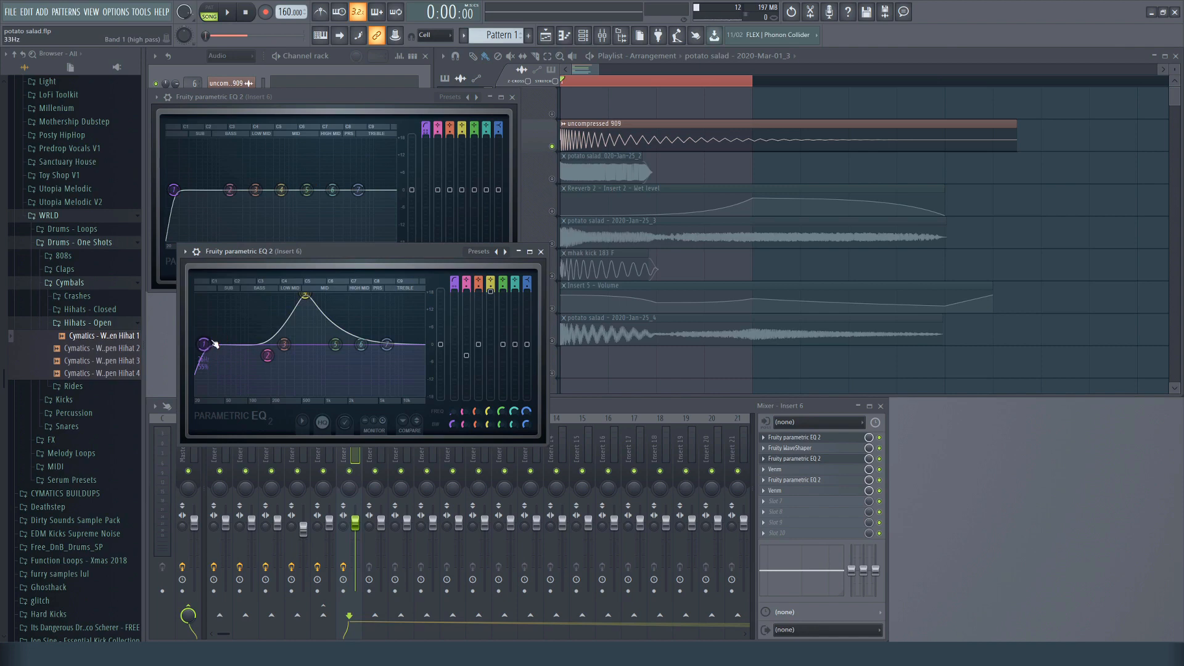
click(230, 12)
click(174, 190)
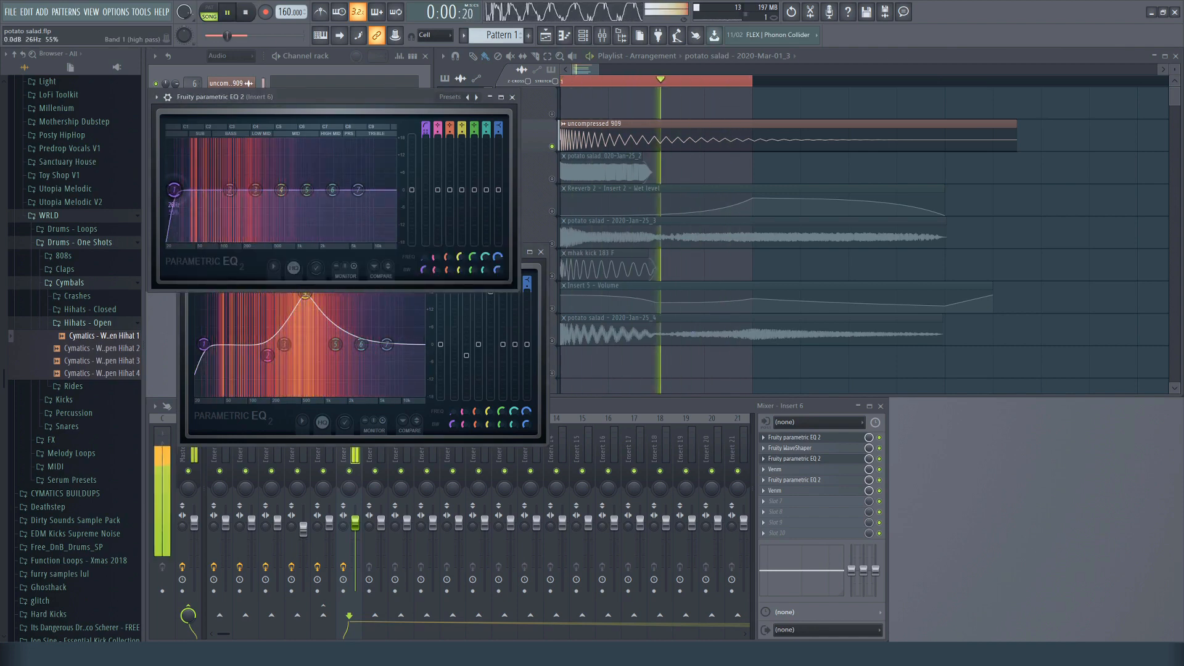
drag(174, 190, 176, 190)
drag(205, 344, 205, 345)
click(795, 480)
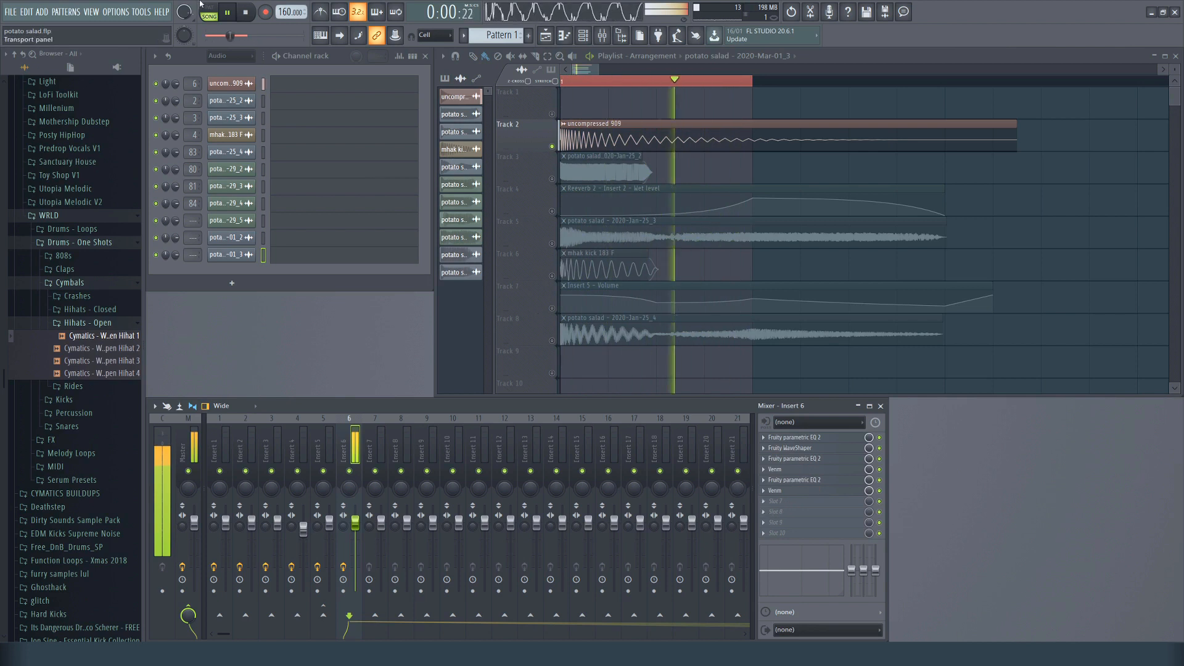
Add CamelCrusher with the British Clean patch in slot 7 of Insert 6 and audition the kick over the full clip length.
key(space)
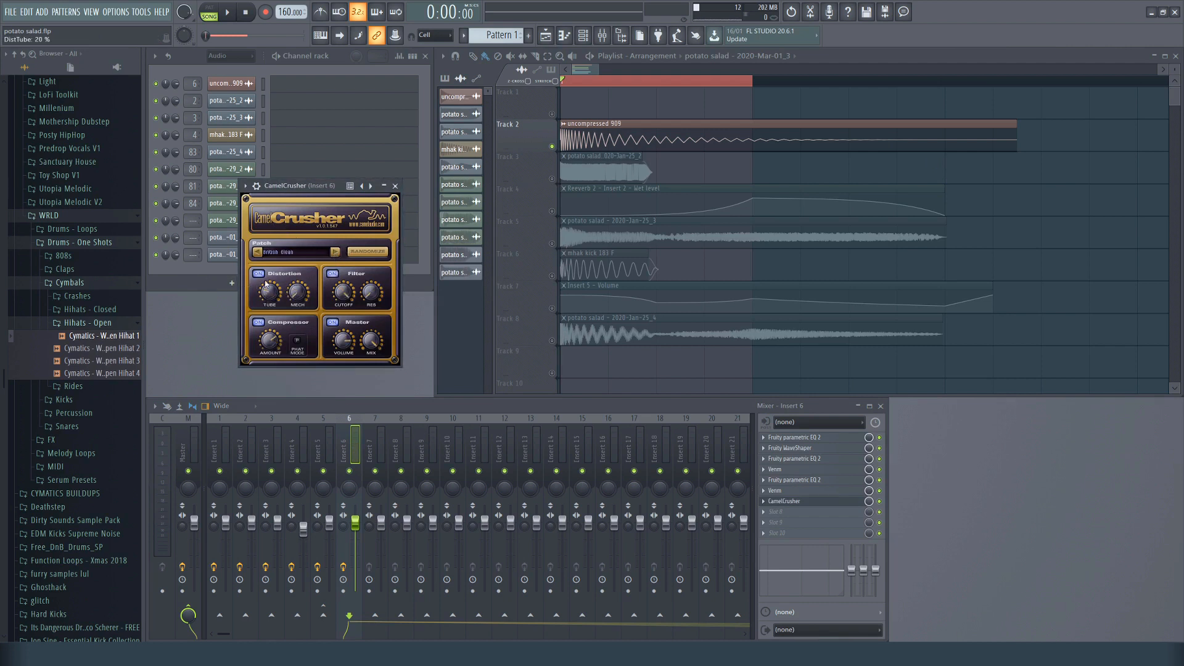
key(space)
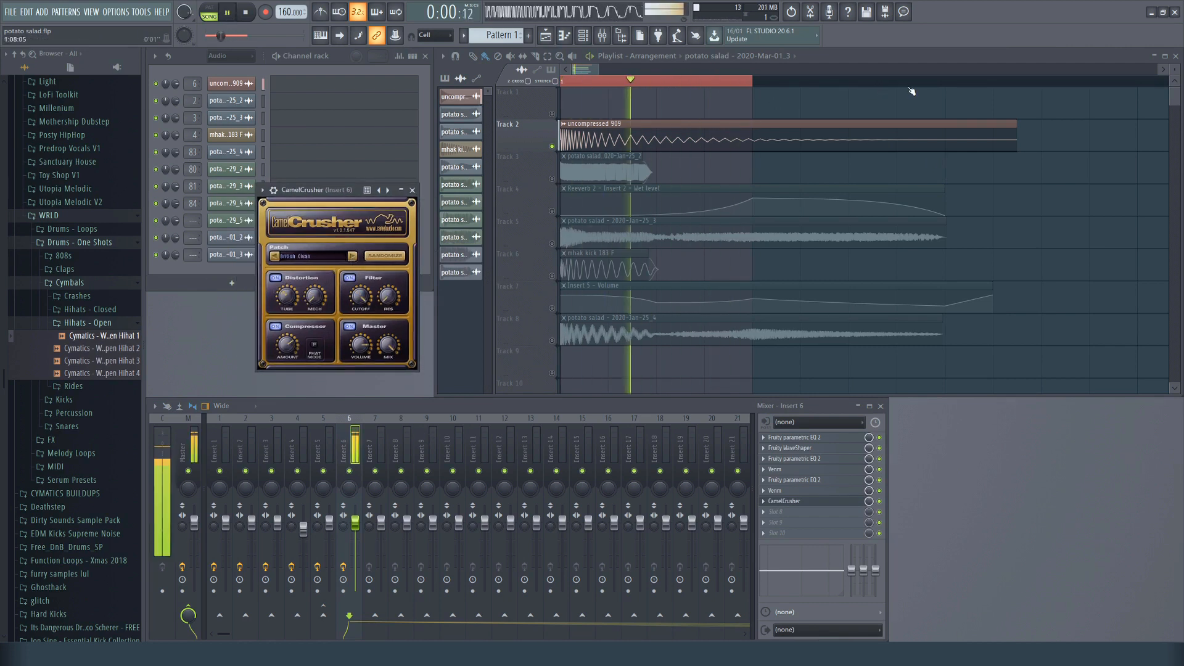
key(ctrl+a)
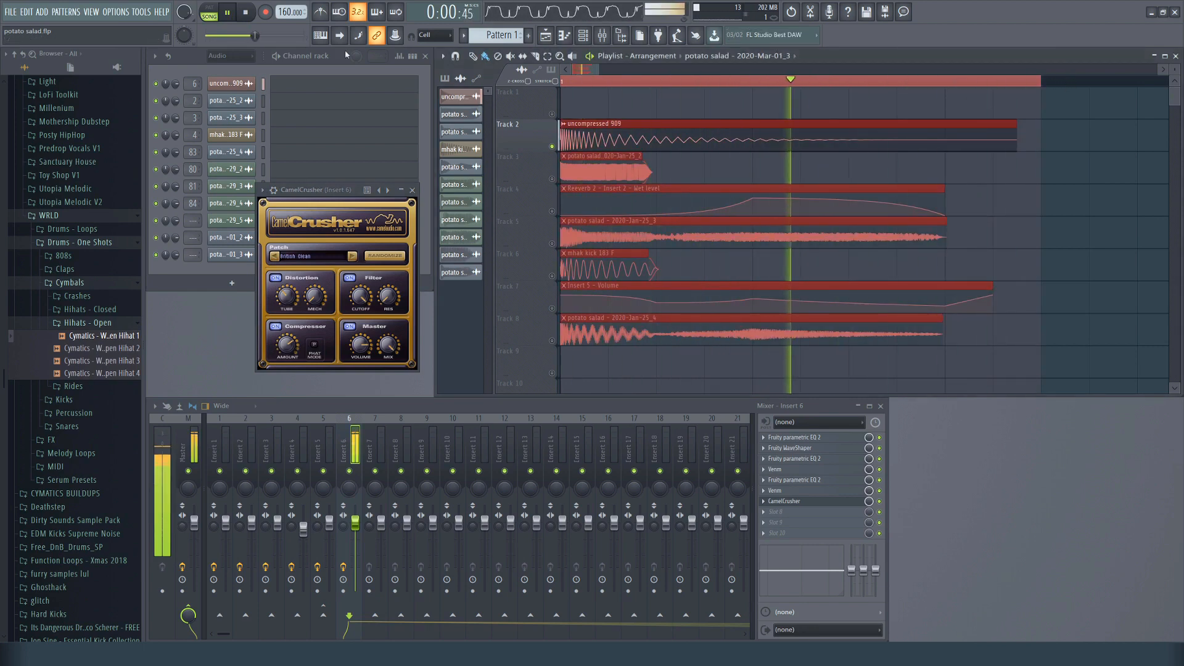
key(space)
Record the processed kick into Edison on the master track and delete the second, incomplete hit from the recording.
click(194, 437)
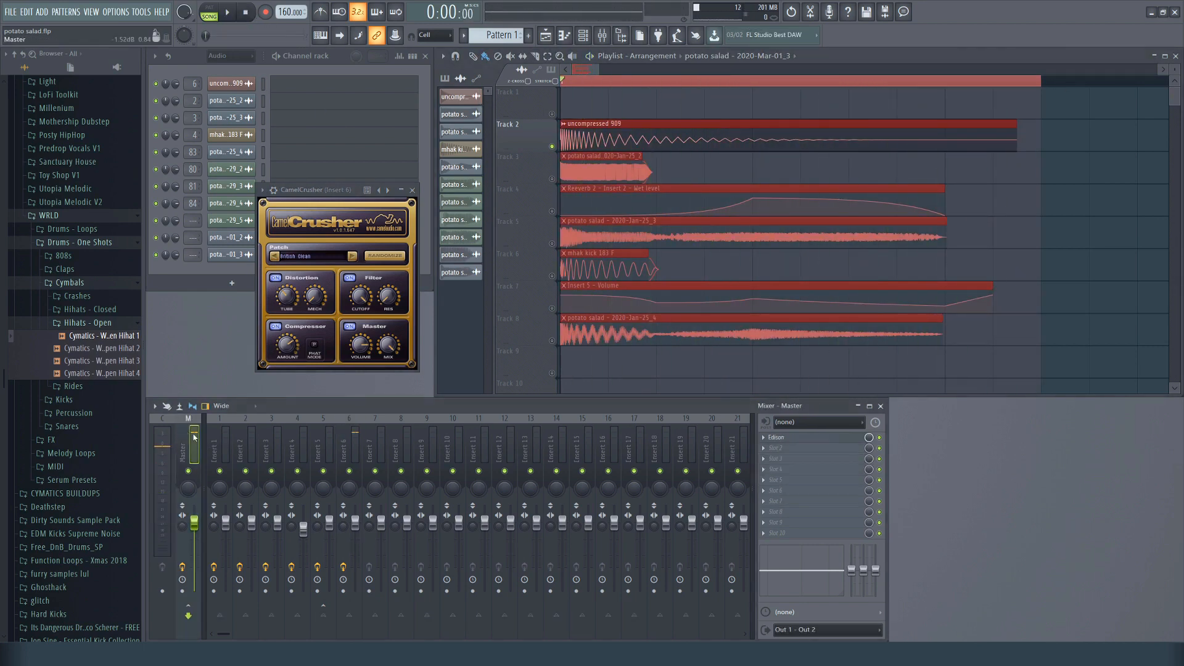
click(819, 438)
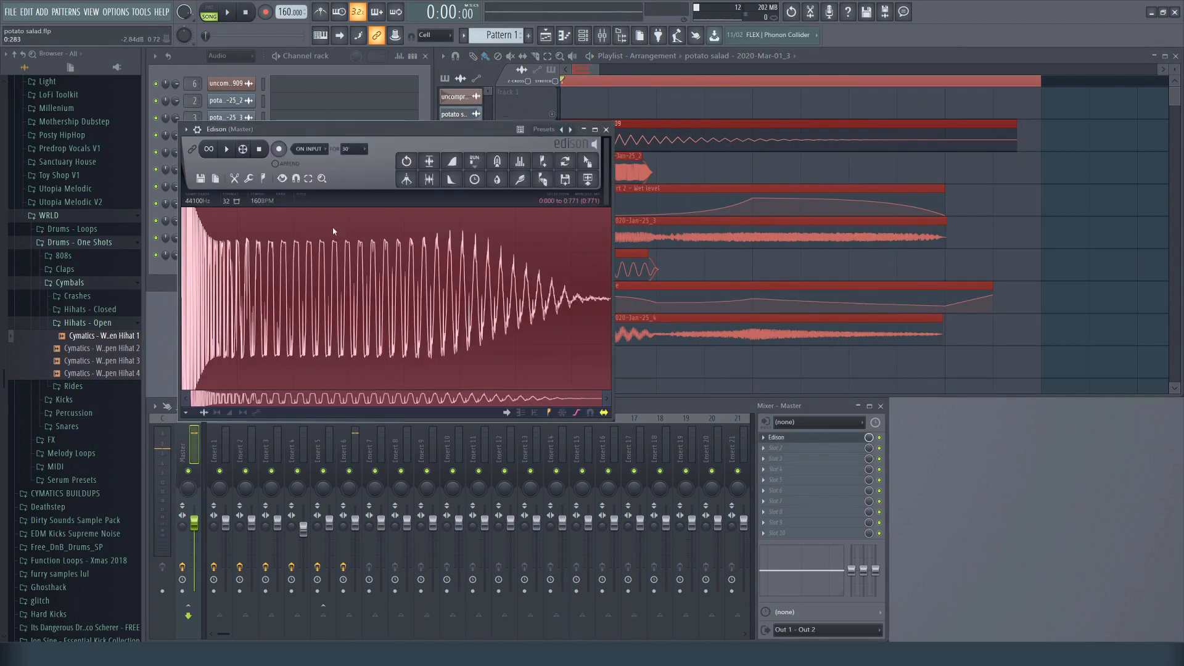
click(279, 150)
click(228, 12)
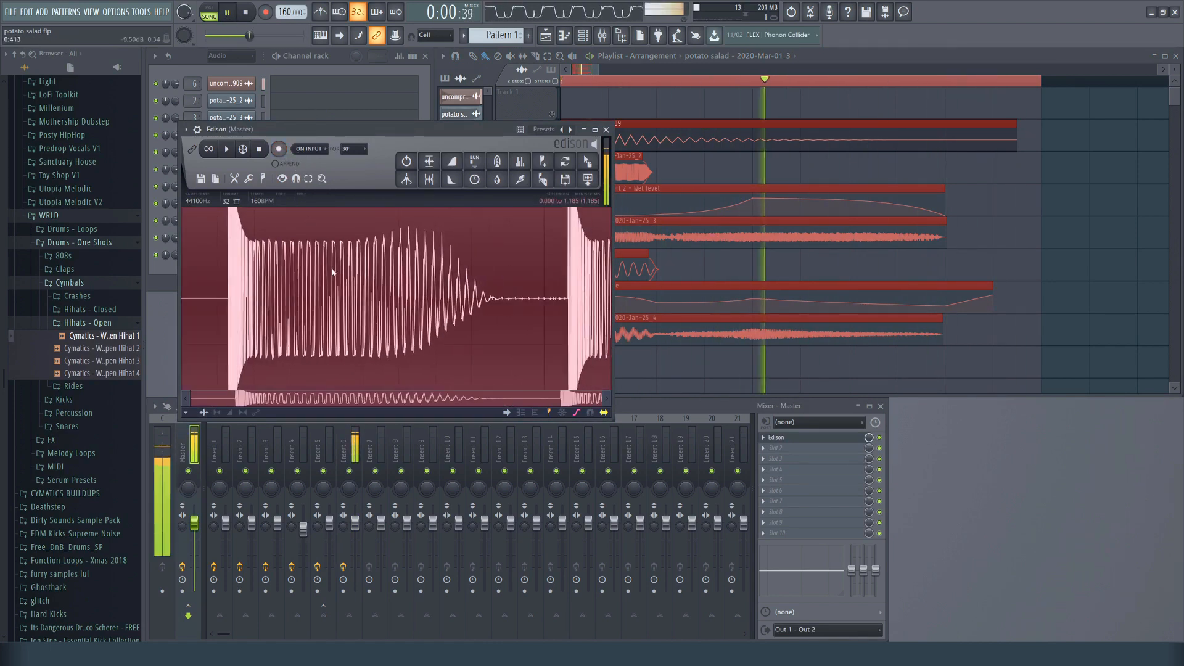
key(space)
click(563, 331)
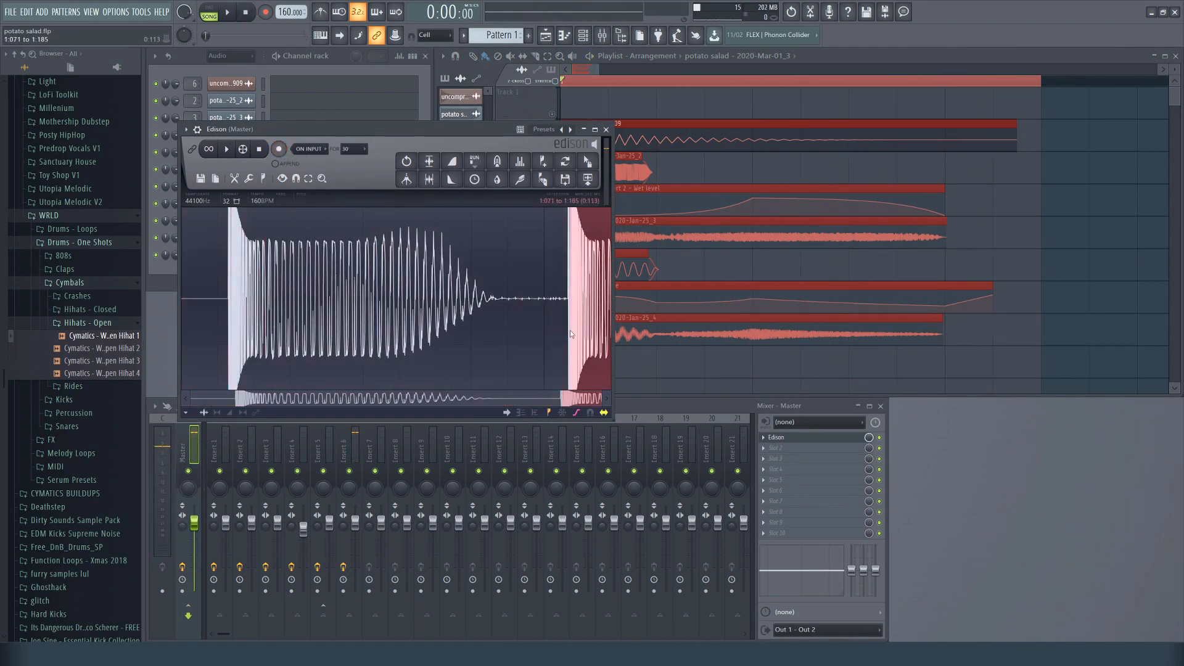
key(Delete)
Normalize the recorded kick and place it as an audio clip at the start of playlist Track 9.
click(430, 161)
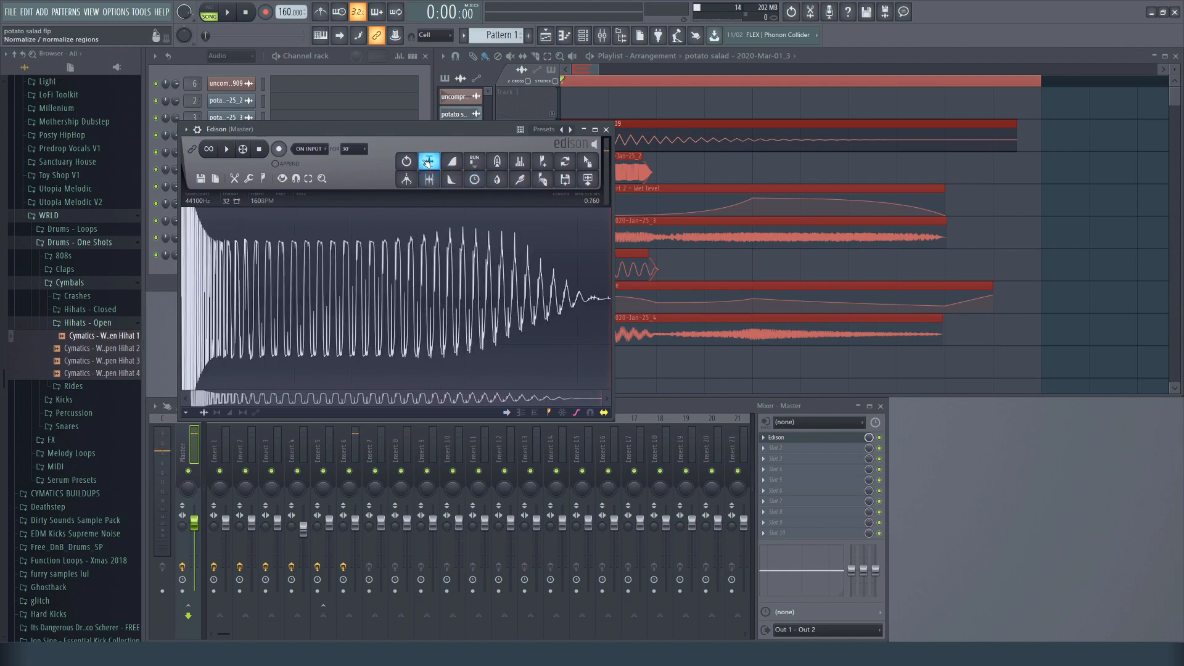
scroll(698, 316, down, 2)
drag(598, 169, 586, 291)
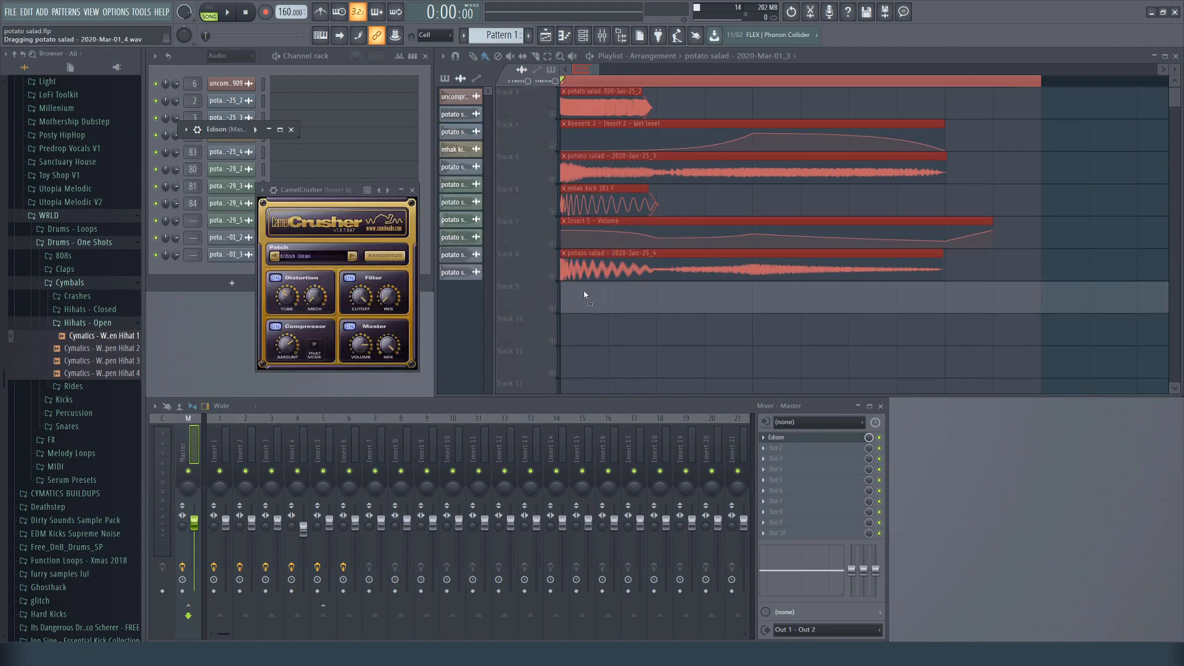
click(229, 11)
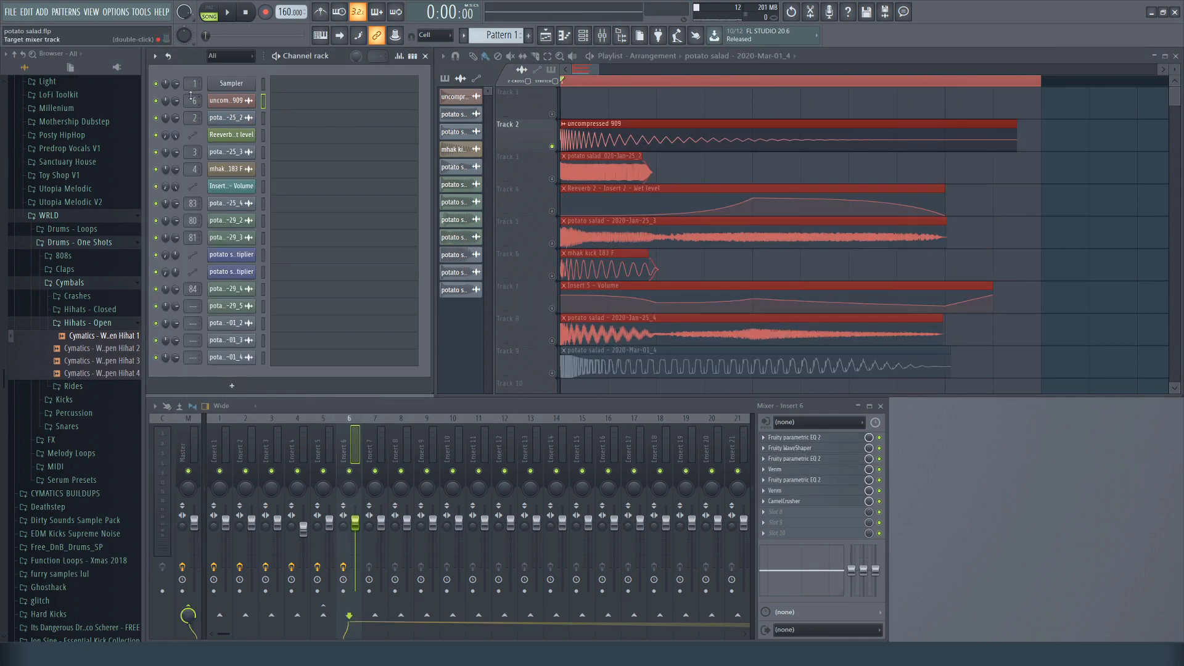
Route the uncompressed 909 channel to mixer Insert 7 and add Fruity parametric EQ 2 with a steep band 1 high-pass.
scroll(191, 97, up, 1)
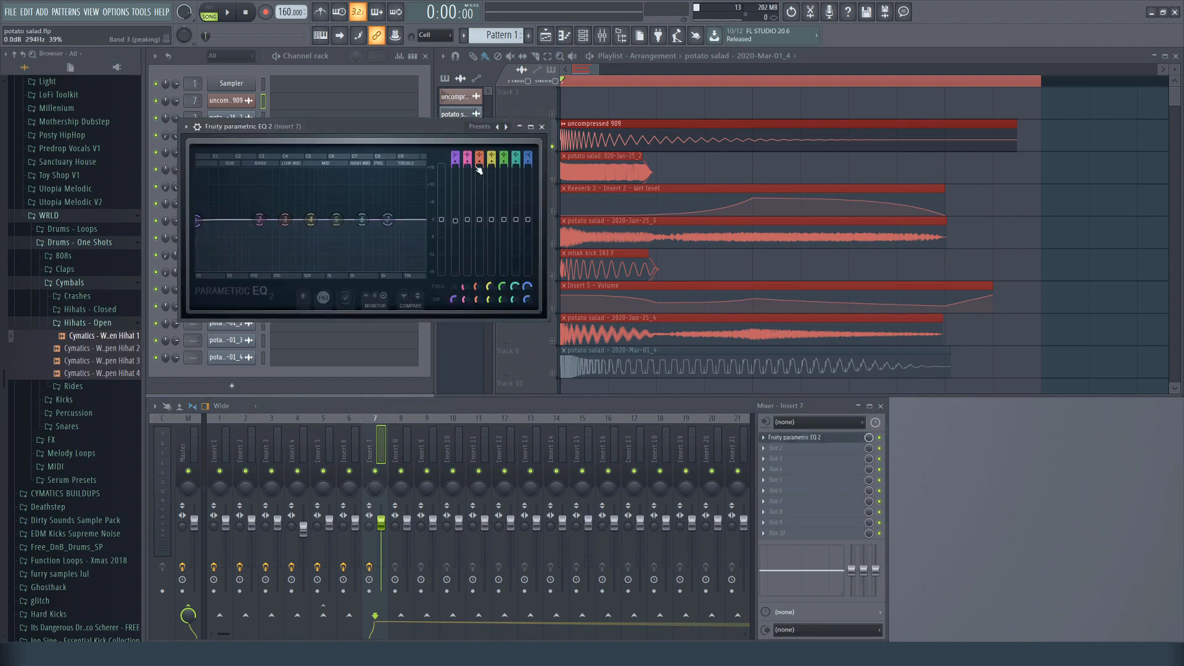
drag(457, 159, 456, 150)
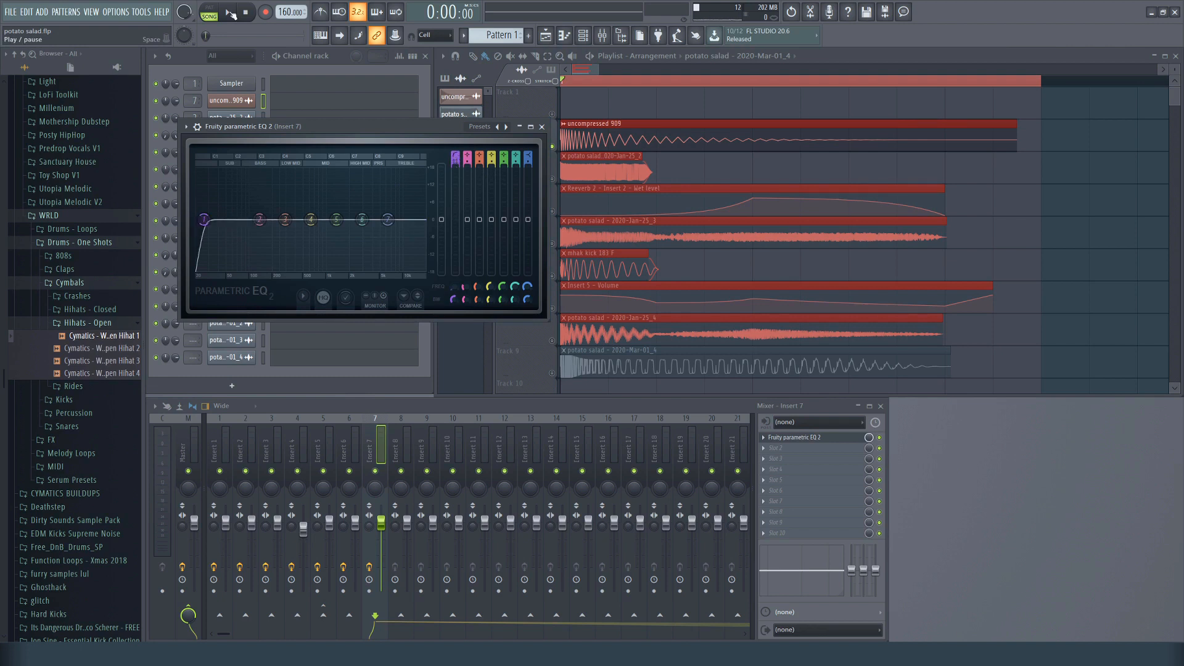
key(space)
Shorten the playlist loop to slightly under half of the uncompressed 909 clip, and close the EQ.
drag(562, 81, 753, 80)
key(space)
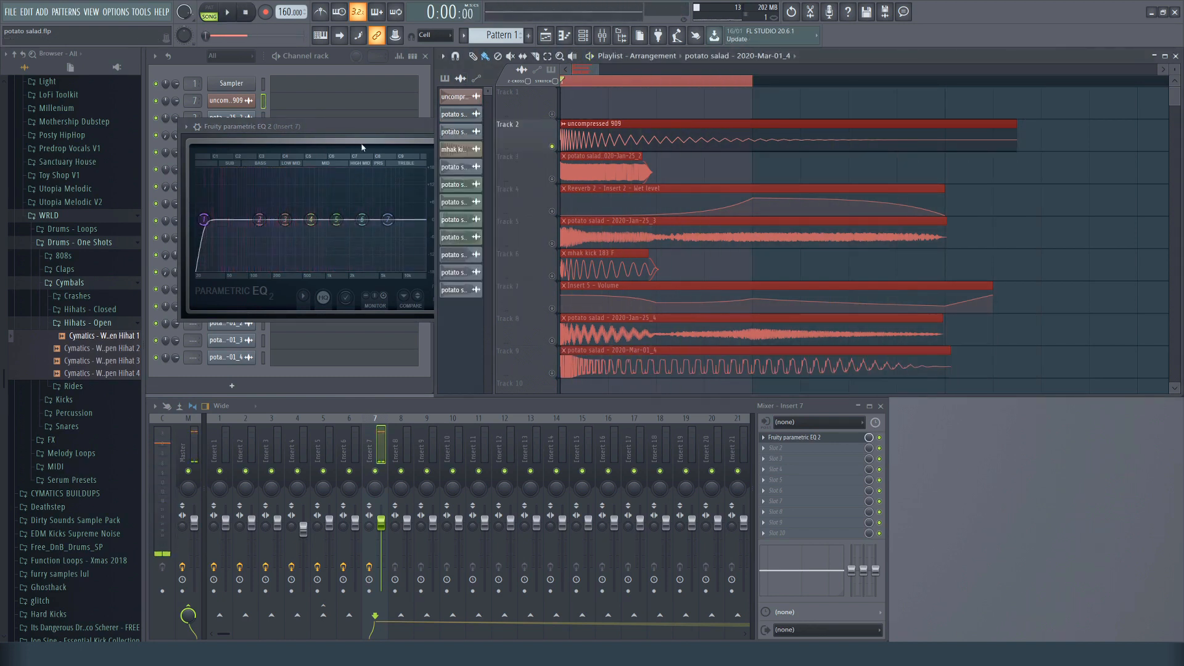
click(363, 144)
click(546, 127)
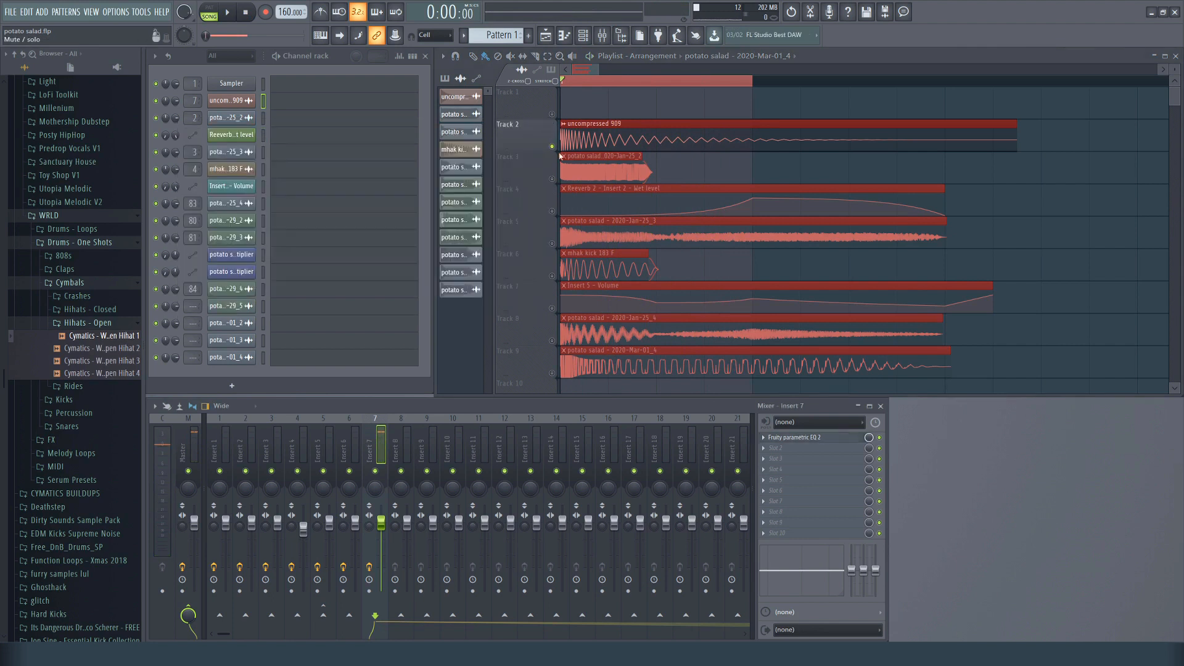
Add Fruity WaveShaper in slot 2 with a steep bipolar curve whose negative end is raised to about zero, and audition it.
click(930, 217)
drag(273, 248, 274, 154)
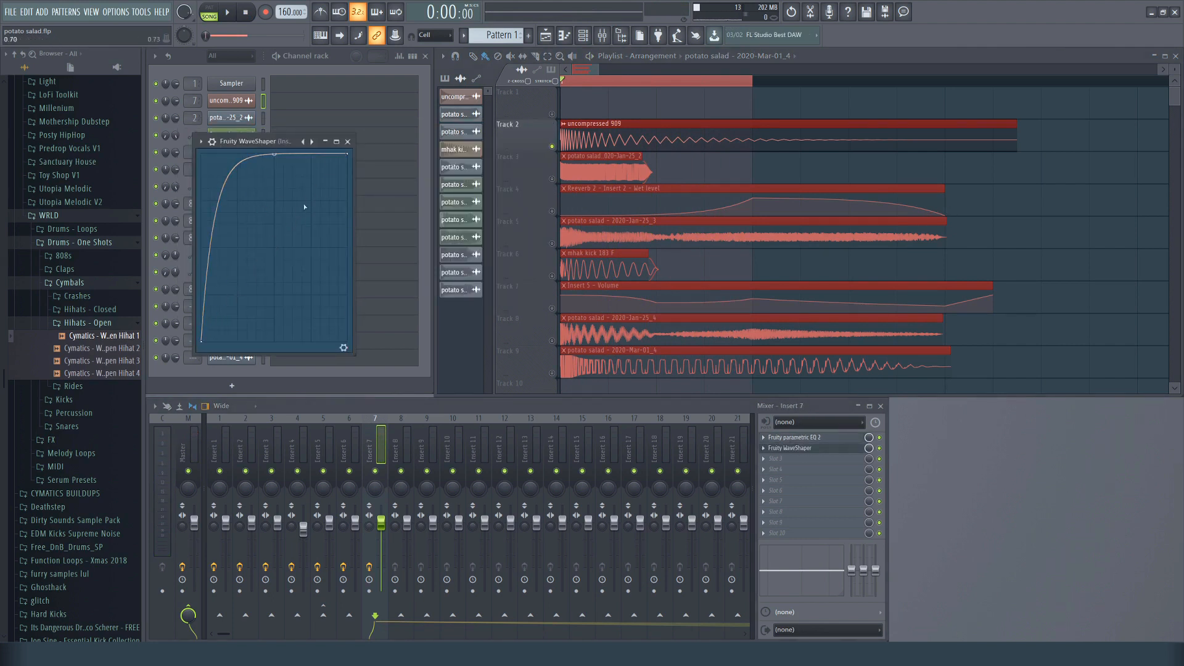
click(344, 348)
click(241, 312)
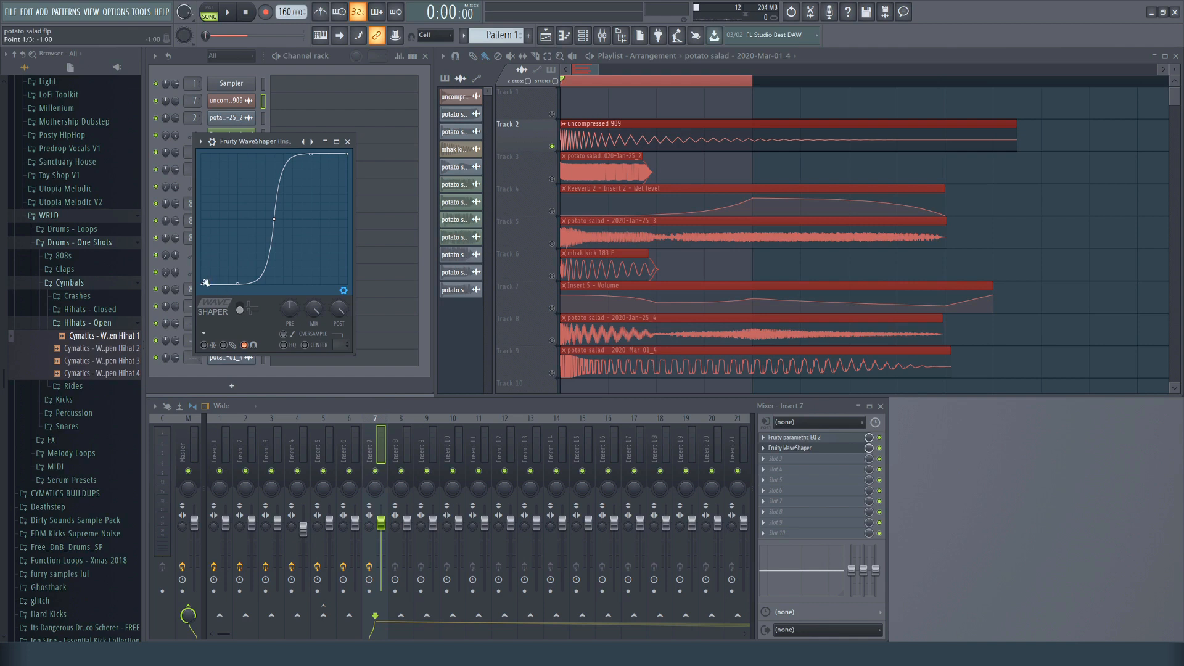
drag(205, 283, 197, 226)
click(227, 11)
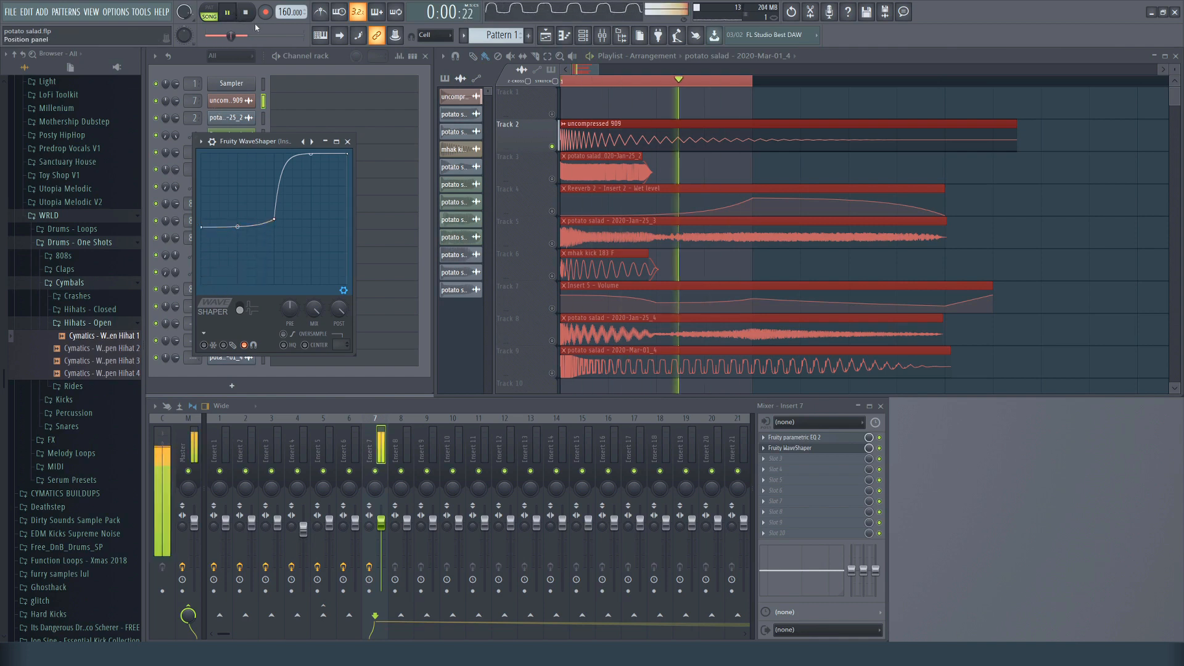
key(space)
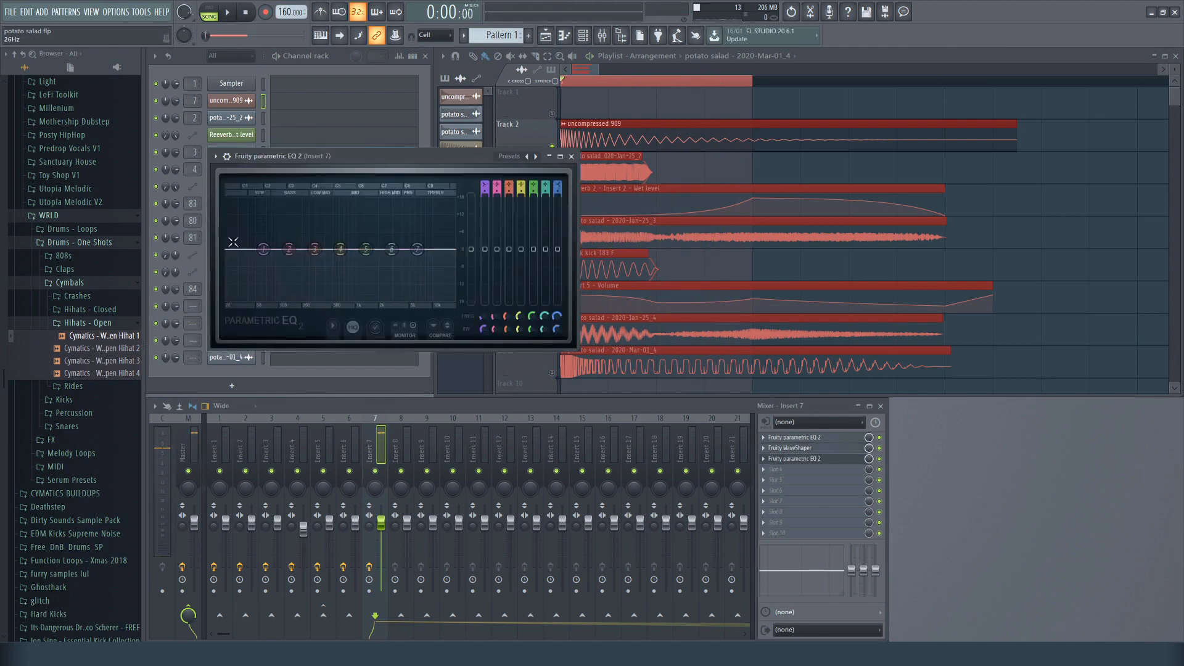
Add Fruity parametric EQ 2 in slot 3 with a band 1 high-pass, a large band 4 boost and a slight band 2 dip.
drag(233, 241, 233, 249)
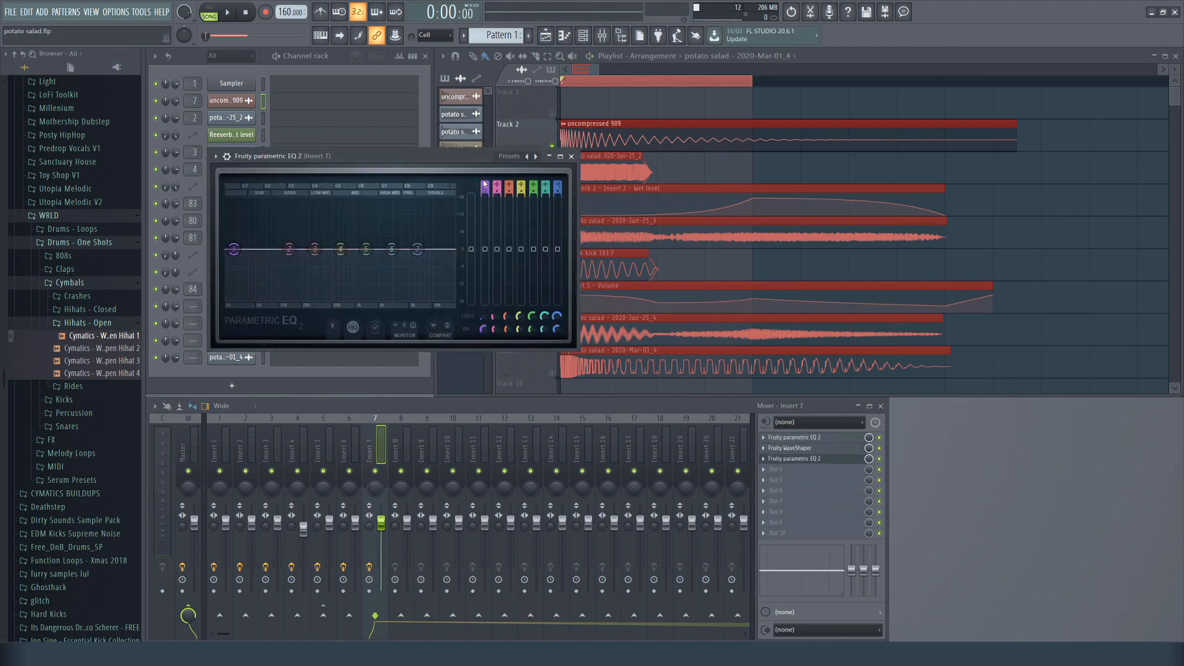
drag(340, 249, 335, 201)
drag(289, 249, 302, 258)
key(space)
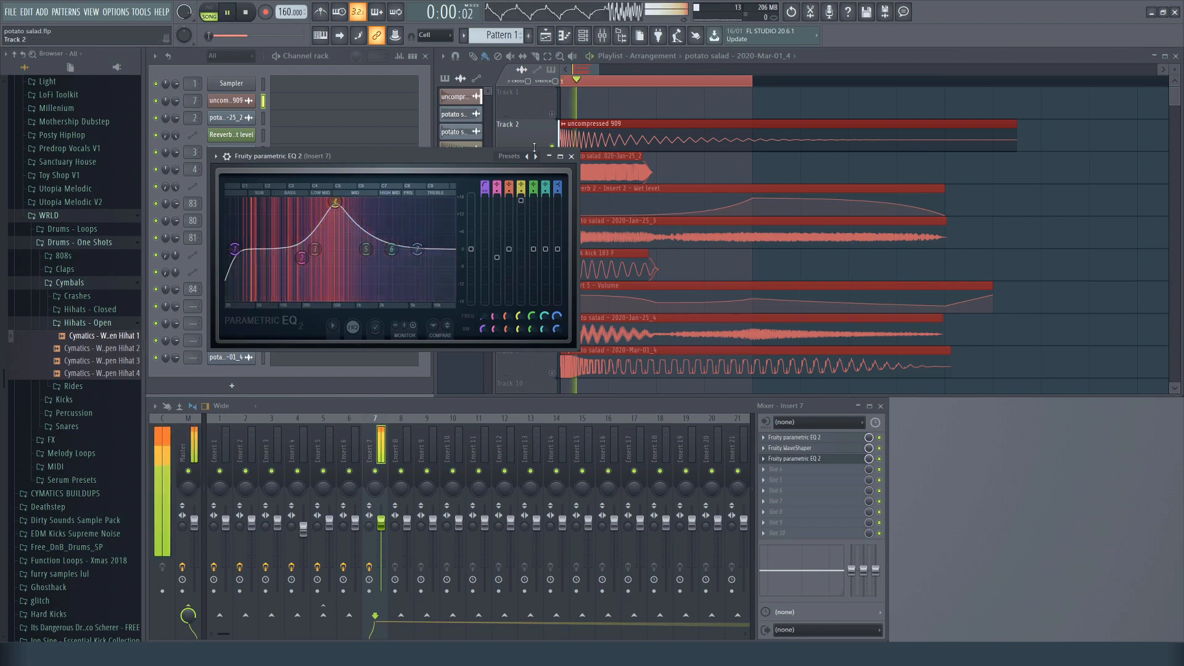
click(571, 156)
key(space)
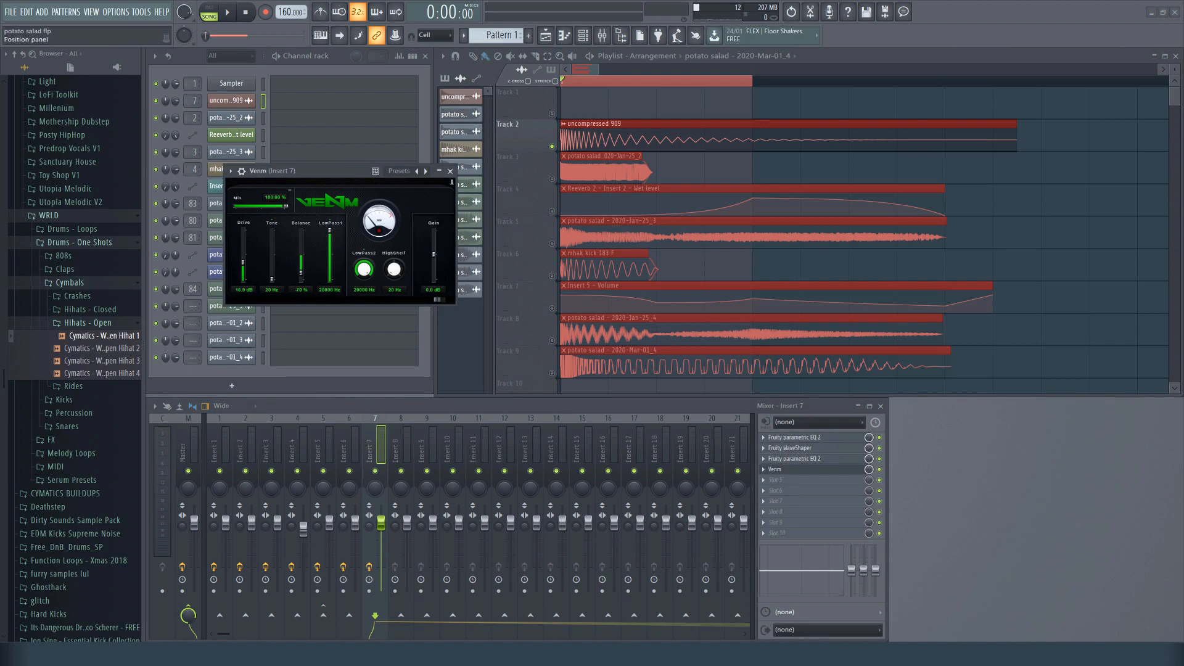
Add Venm in slot 4 at 100% mix with about 16 dB of drive and -82% balance, and audition the kick.
key(space)
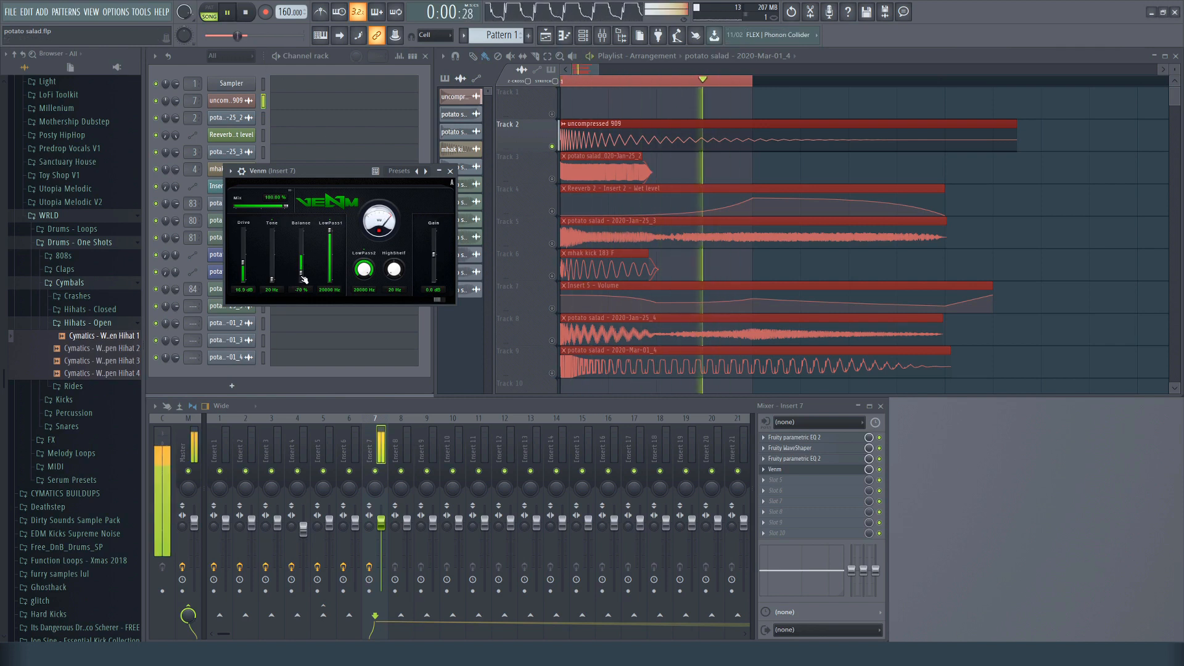
drag(301, 277, 301, 280)
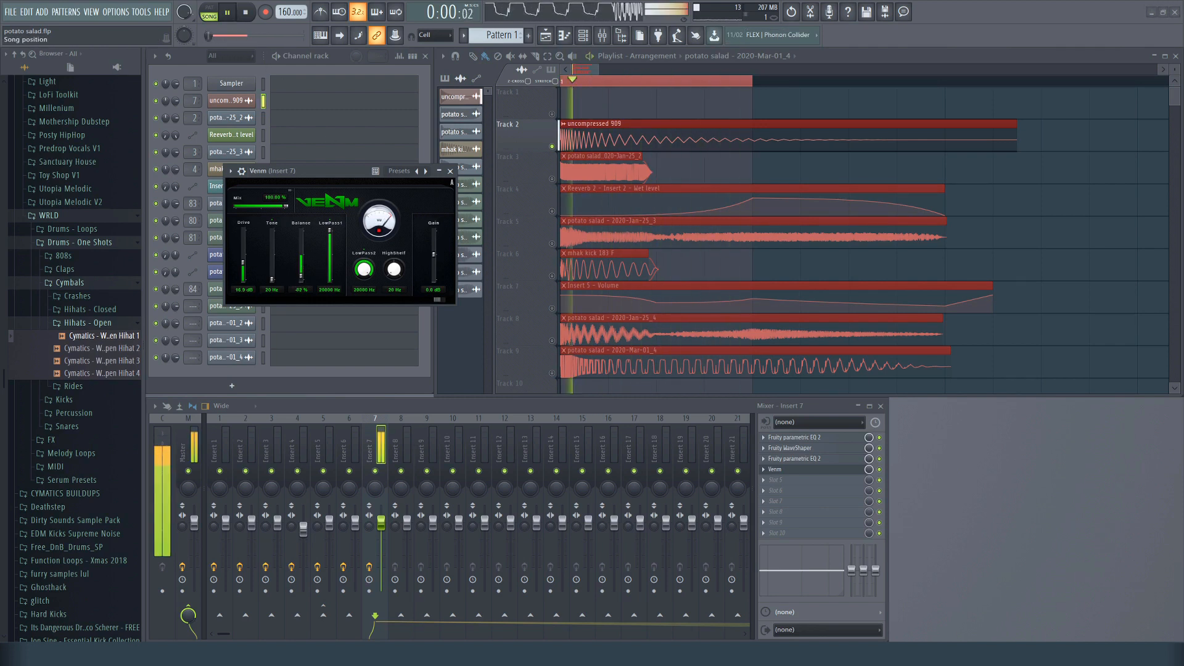
key(space)
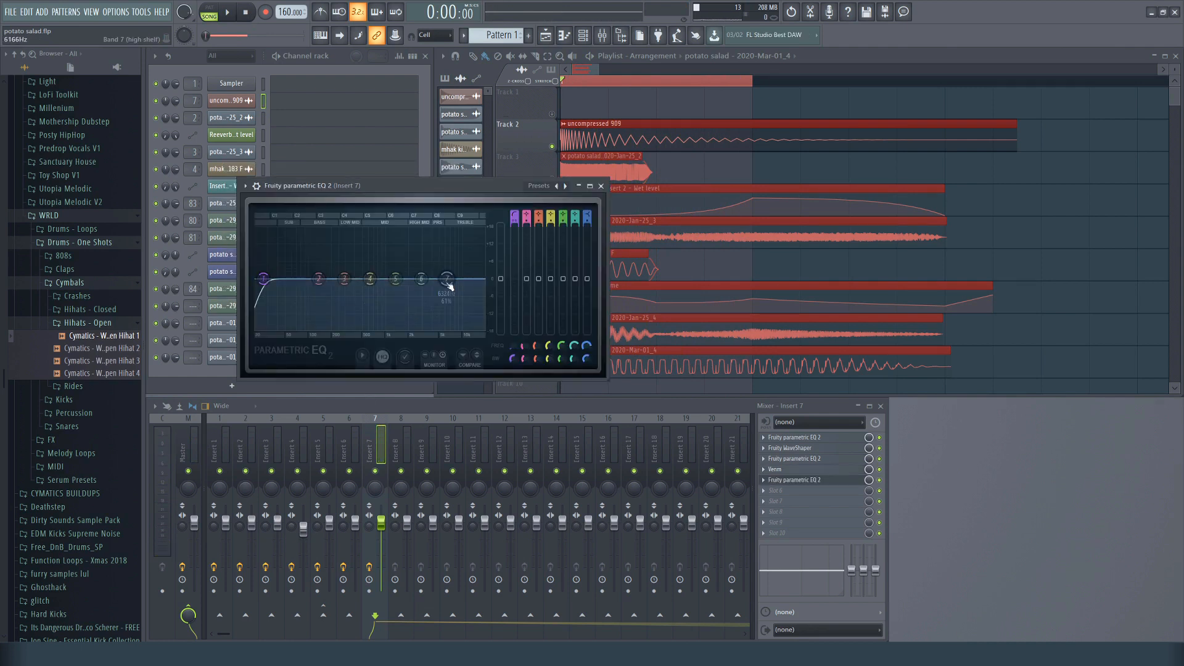
Shape a Fruity parametric EQ 2 in slot 5 with a band 1 high-pass, boosts on bands 4 and 7, and about 2 dB on band 2.
drag(450, 282, 365, 232)
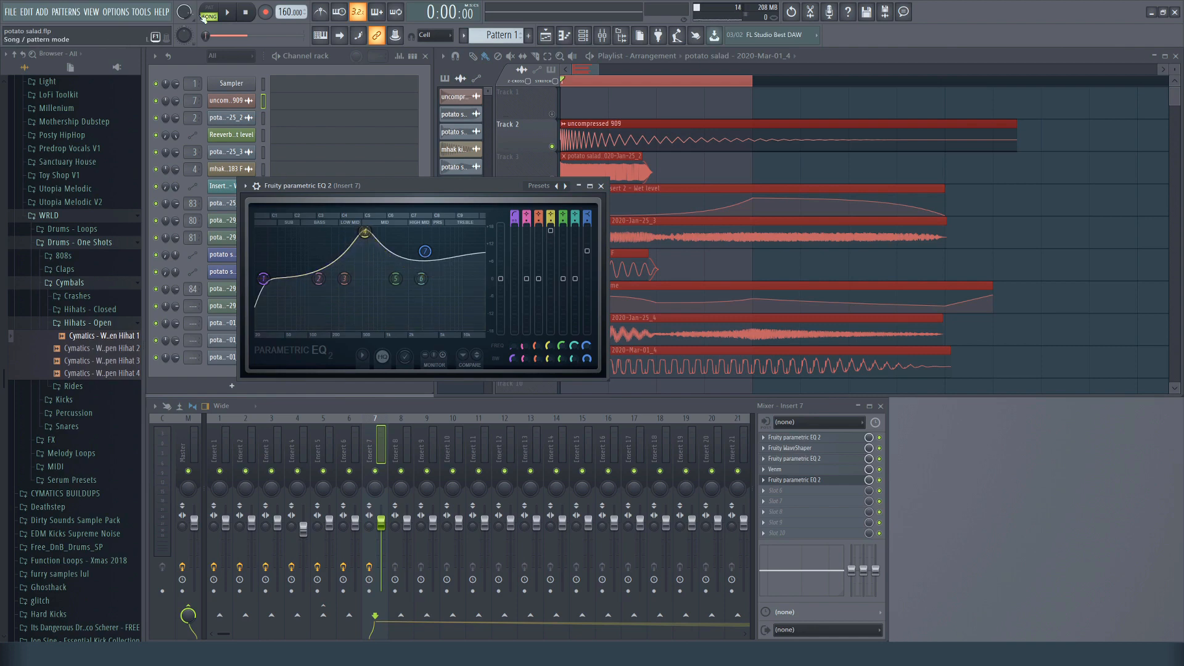
click(229, 12)
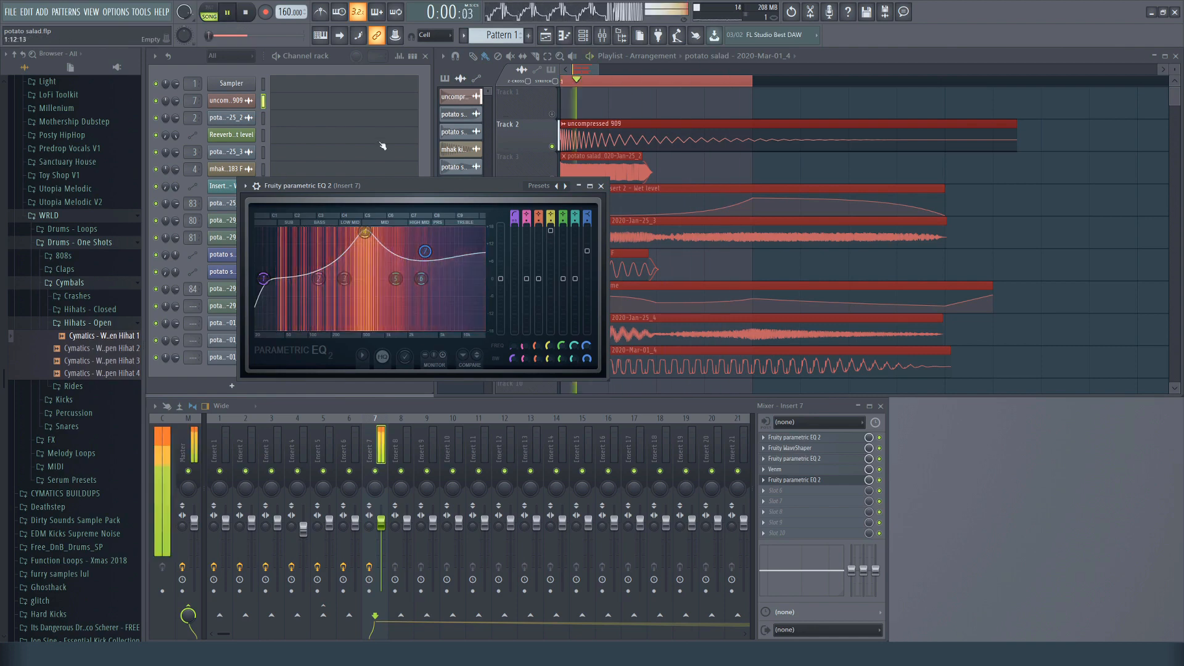
drag(365, 232, 414, 244)
mouse_move(318, 279)
mouse_down()
mouse_move(329, 302)
mouse_move(322, 272)
mouse_up()
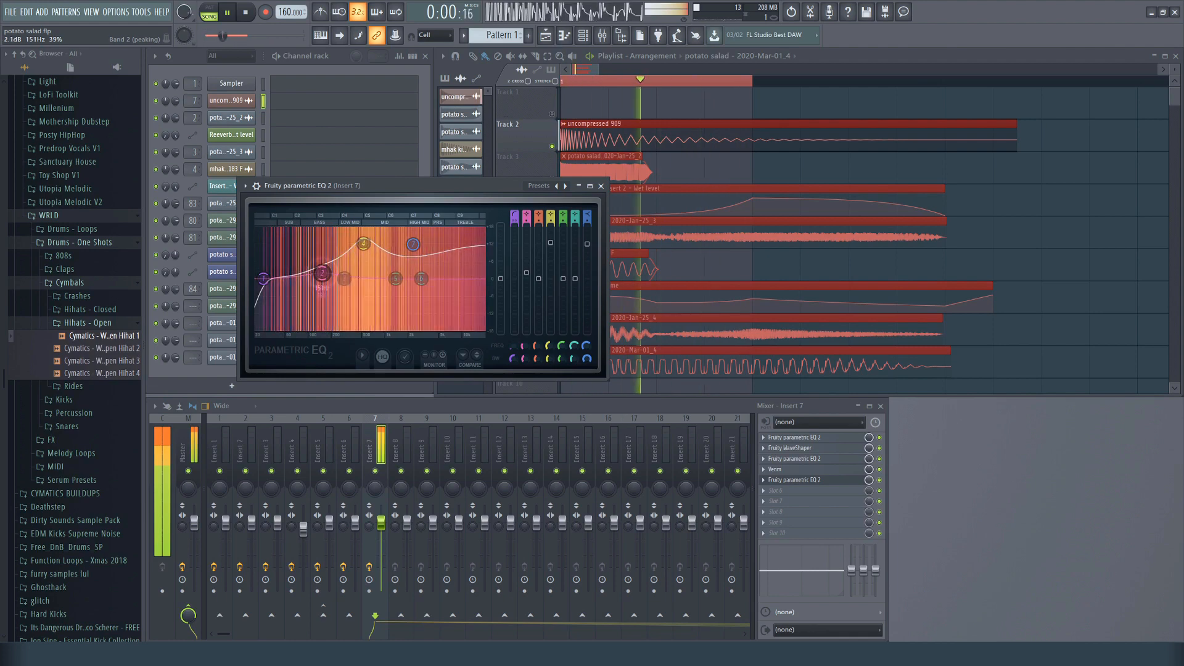
click(601, 186)
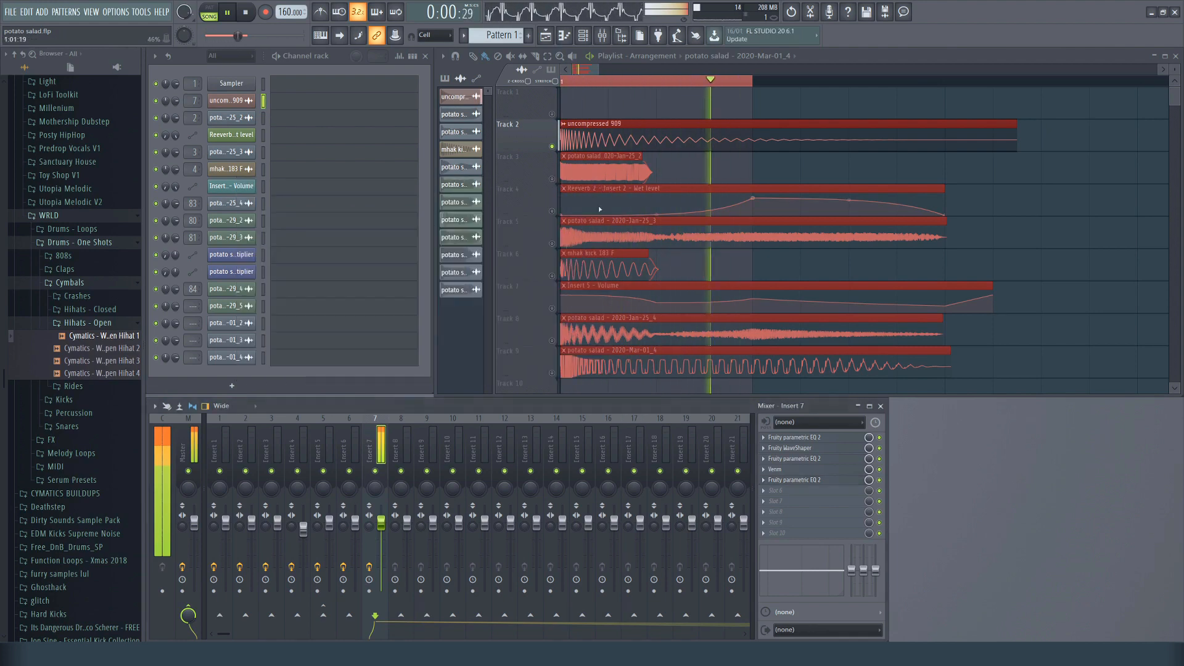
click(248, 21)
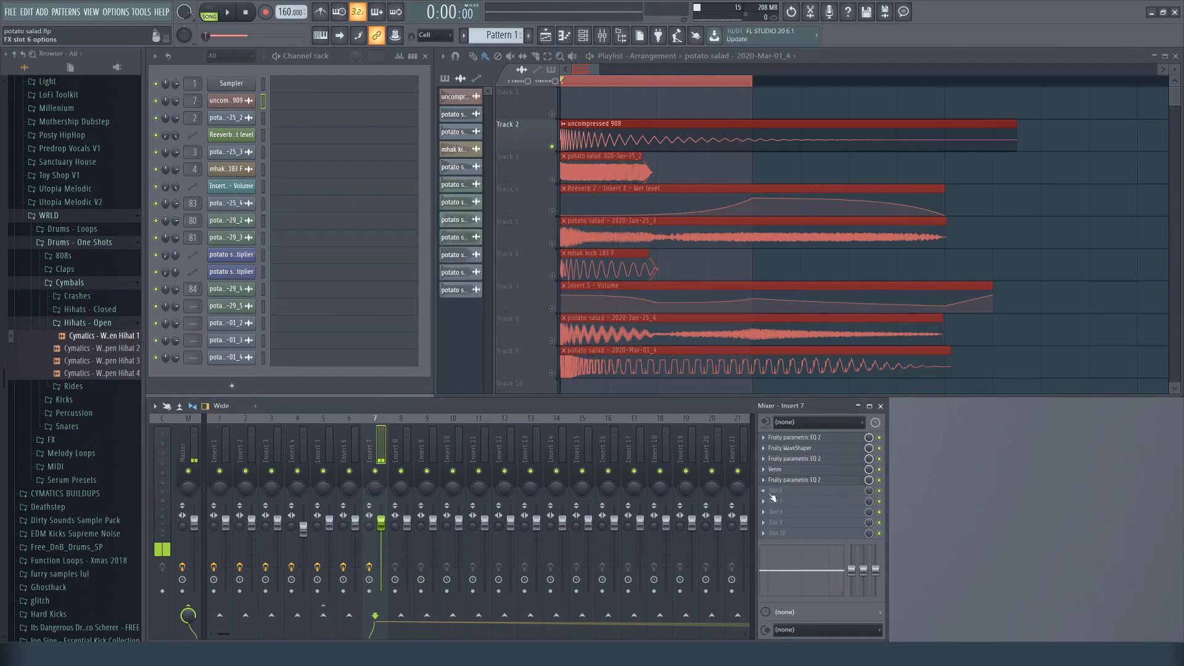
Add Fruity Reeverb 2 in slot 6 with a room size of 72, and audition the kick.
click(936, 145)
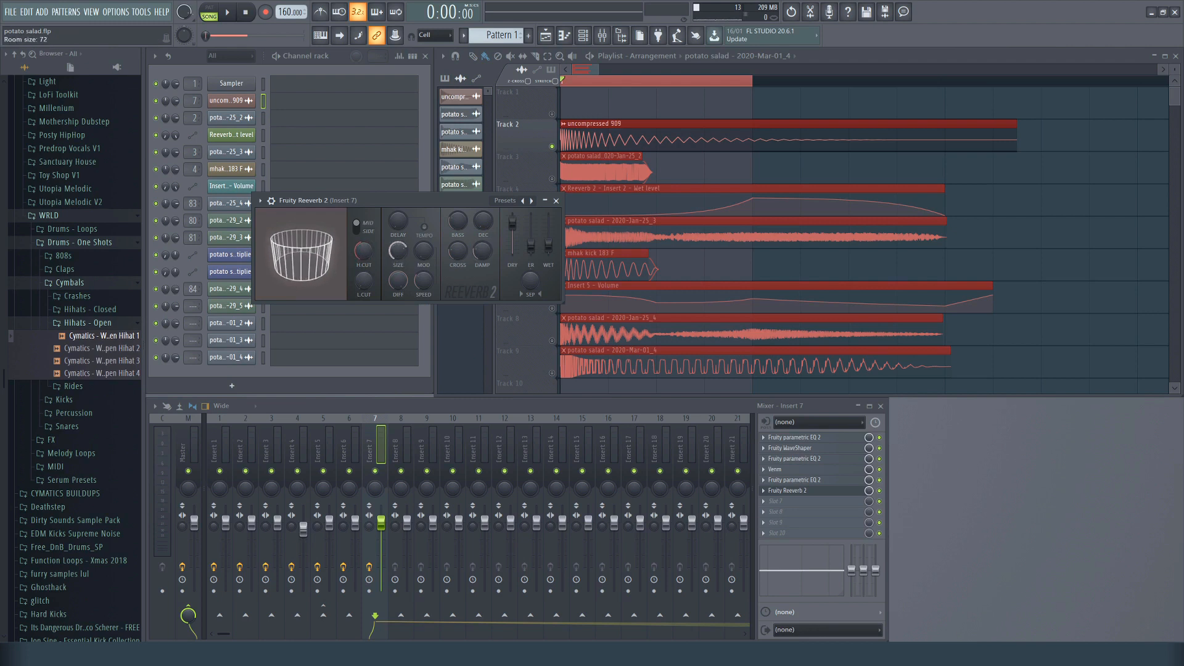
key(space)
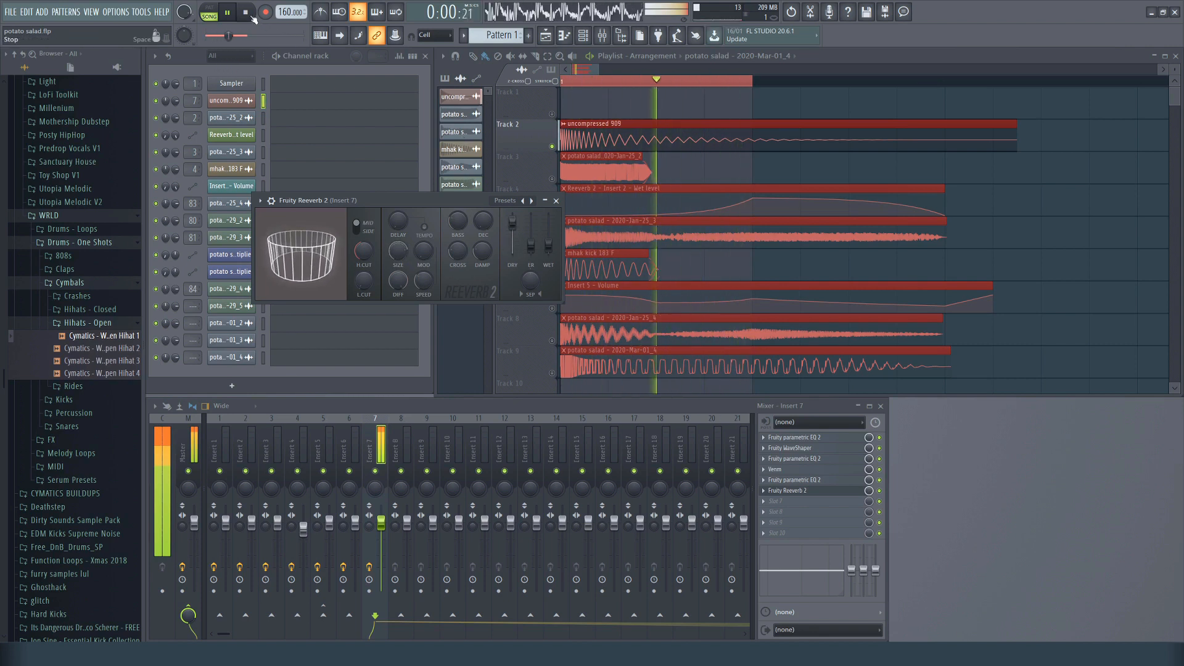
Add a second Venm in slot 7 at 100% mix, lower its drive slightly, and audition the kick.
key(space)
key(Escape)
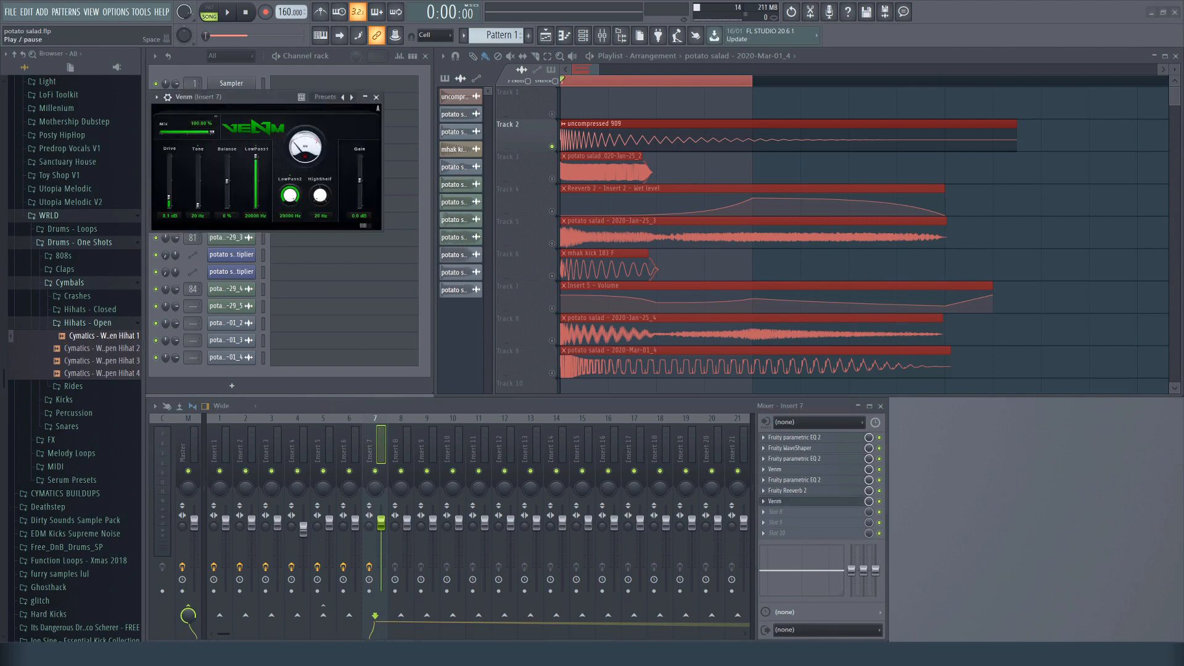
key(space)
drag(170, 198, 170, 203)
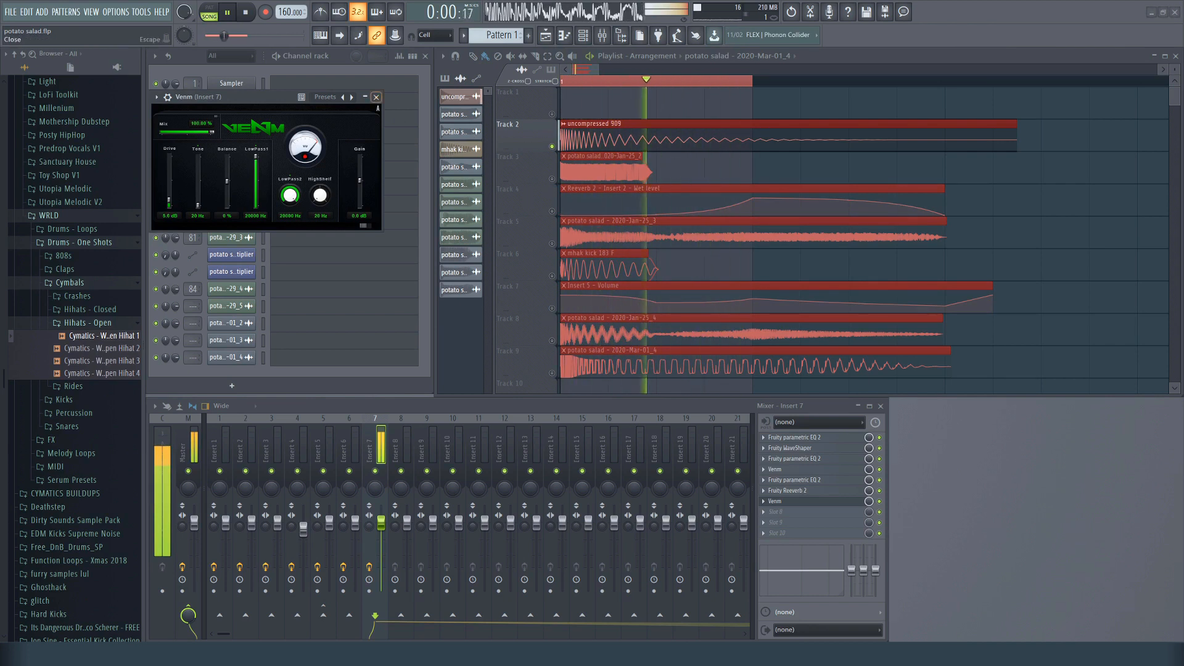
click(376, 97)
key(space)
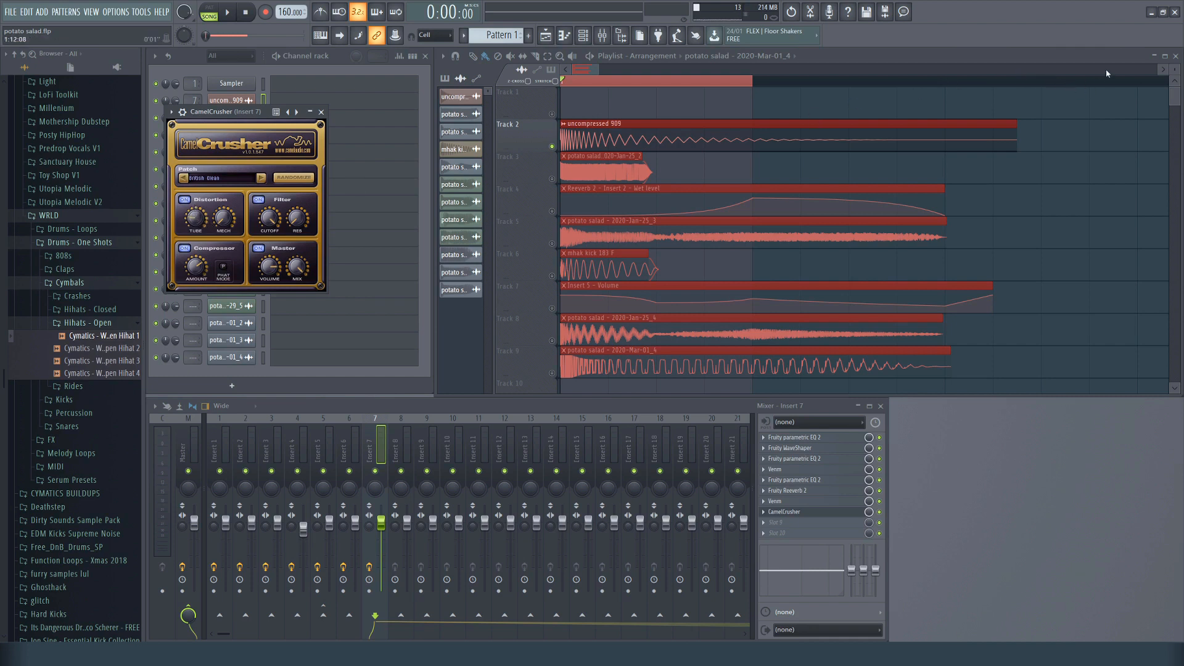
Add CamelCrusher in slot 8 with the British Clean patch, and audition the kick over a loop region extended past the clips.
drag(1107, 73, 1092, 76)
click(227, 13)
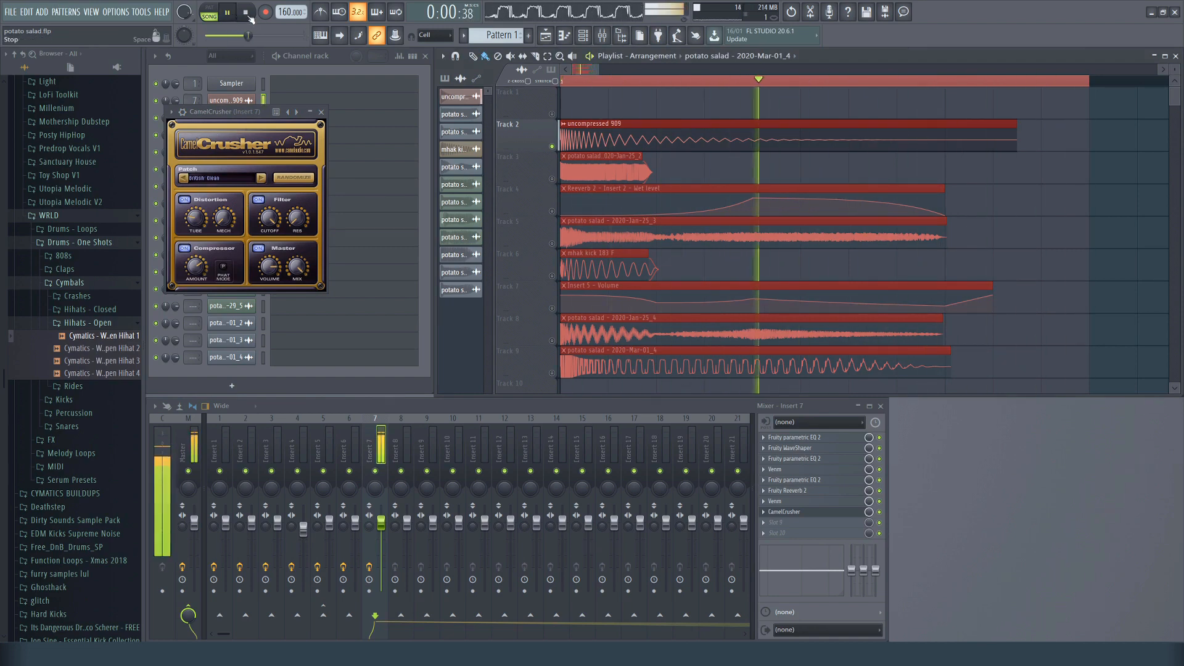
key(space)
Record the processed kick playing through the Master into Edison.
key(ctrl+e)
click(279, 150)
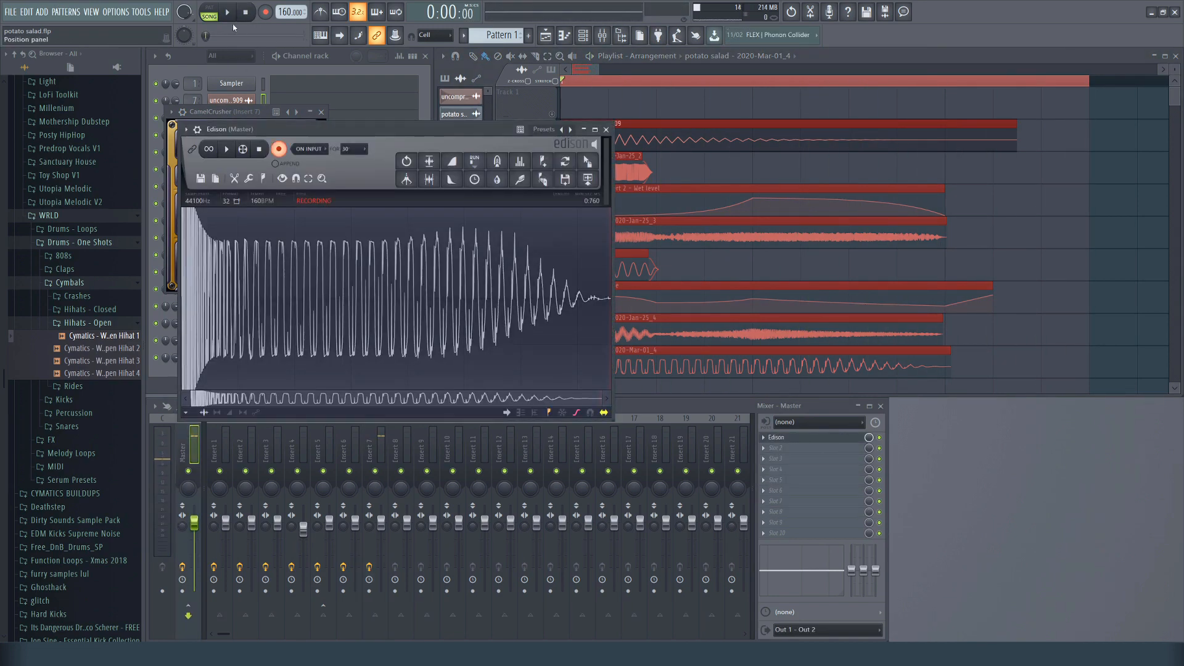
key(space)
scroll(644, 262, down, 6)
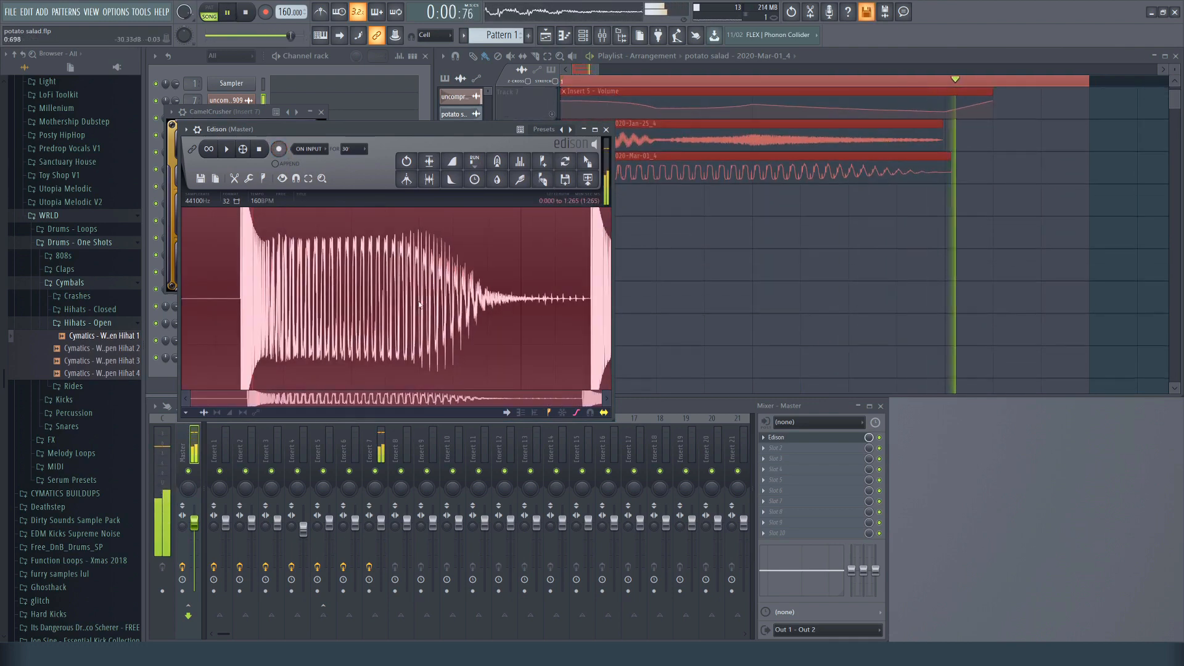
key(space)
Trim the repeated hit and leading silence from the Edison recording, and place the kick at the start of playlist Track 10.
click(422, 309)
click(577, 324)
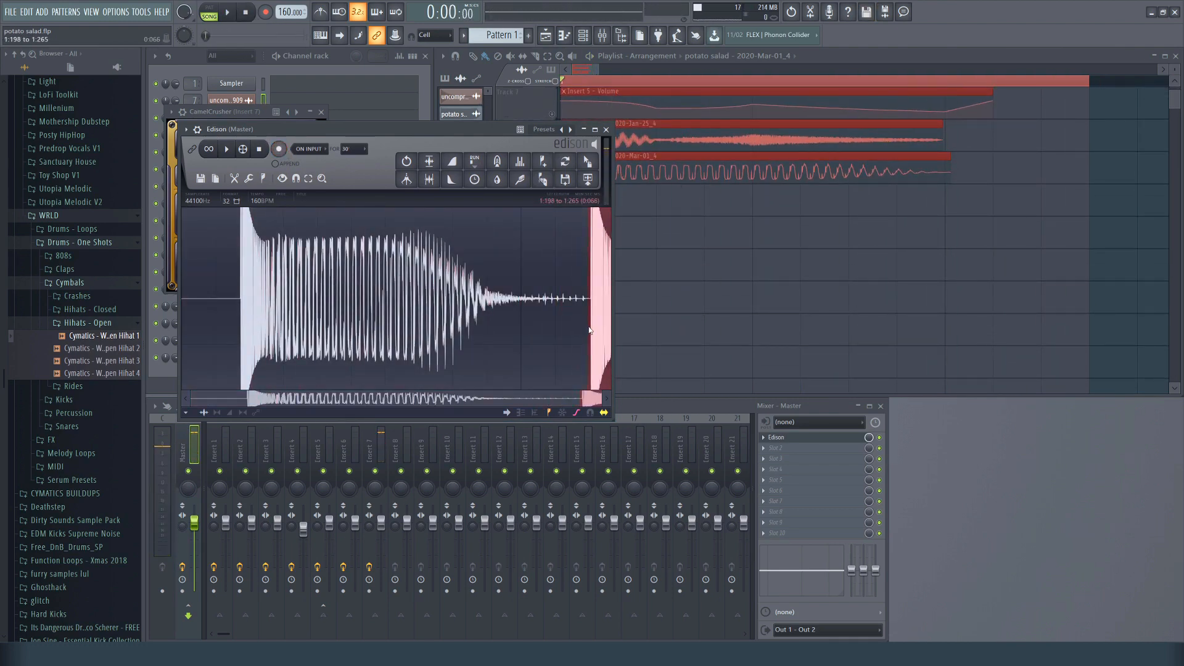
key(Delete)
click(430, 178)
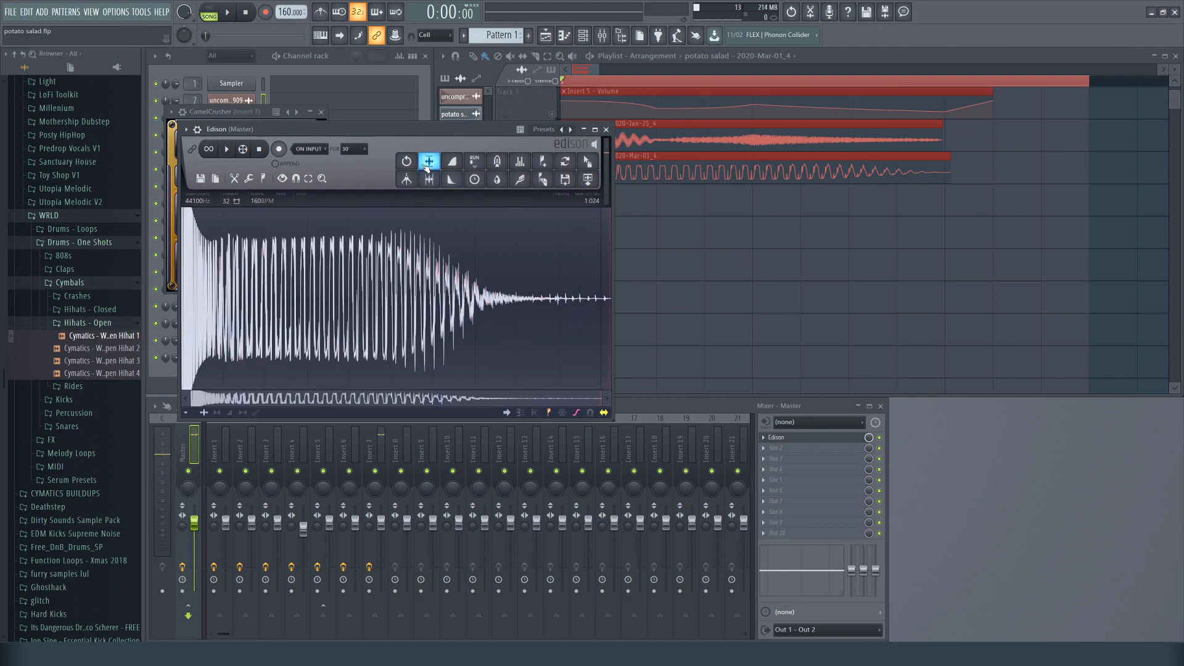
drag(590, 165, 560, 212)
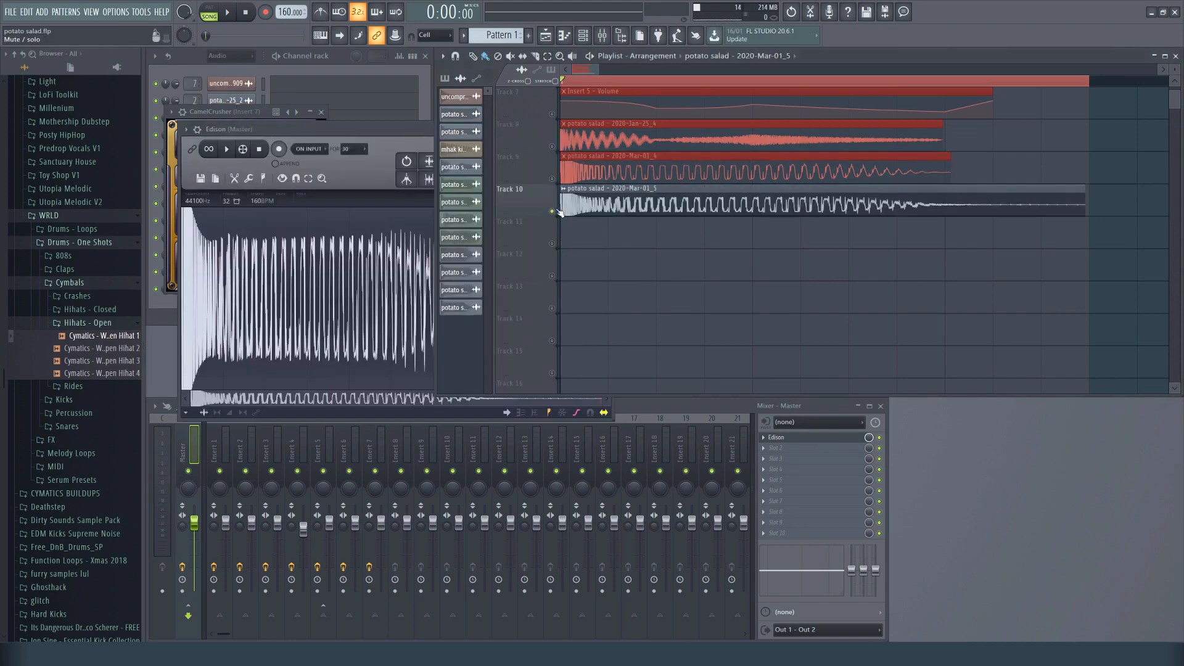
Audition the recorded kick, and create a volume multiplier automation clip for it on Track 11.
click(228, 12)
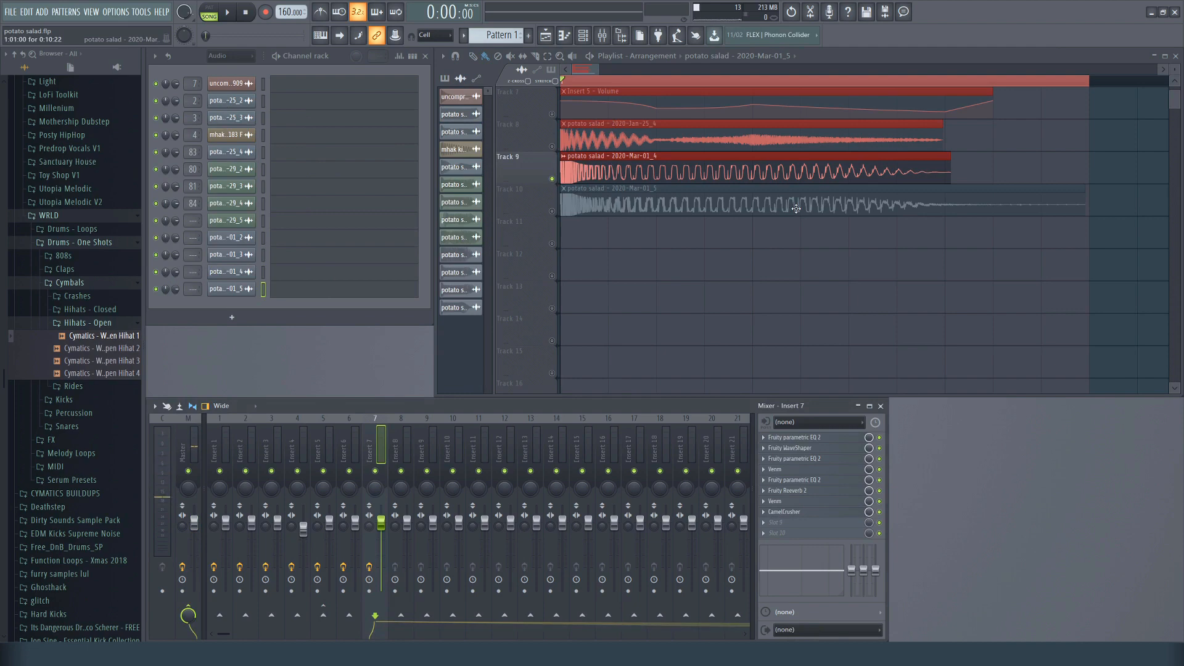
scroll(709, 243, up, 3)
scroll(555, 282, up, 2)
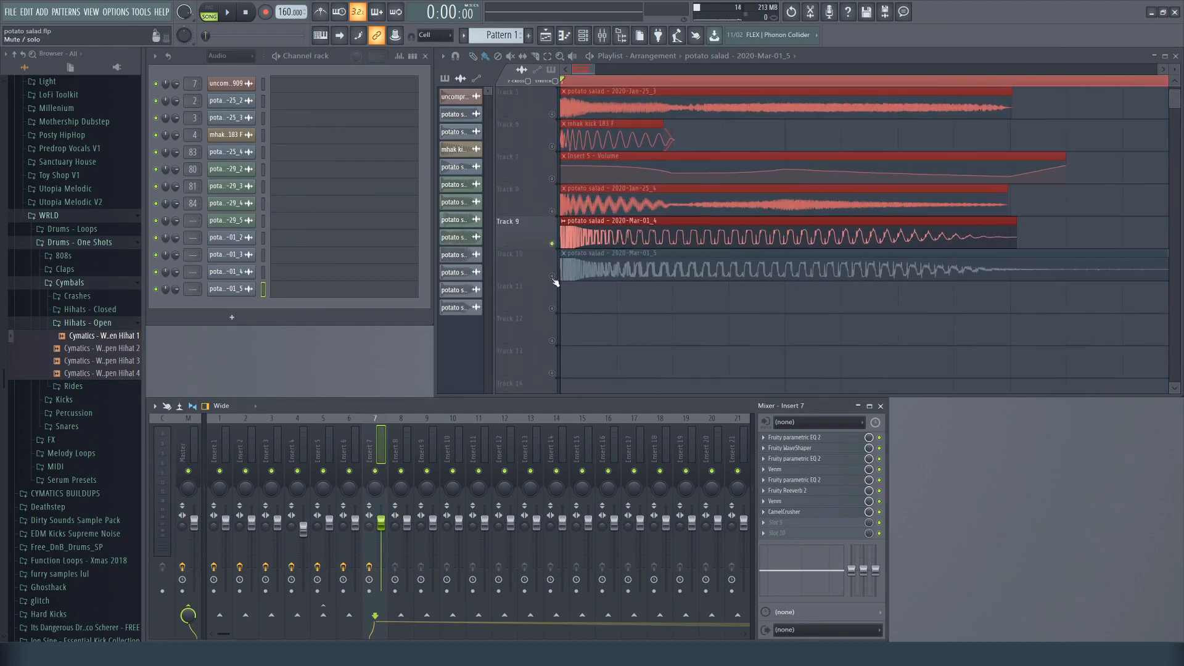
click(555, 283)
drag(638, 289, 635, 289)
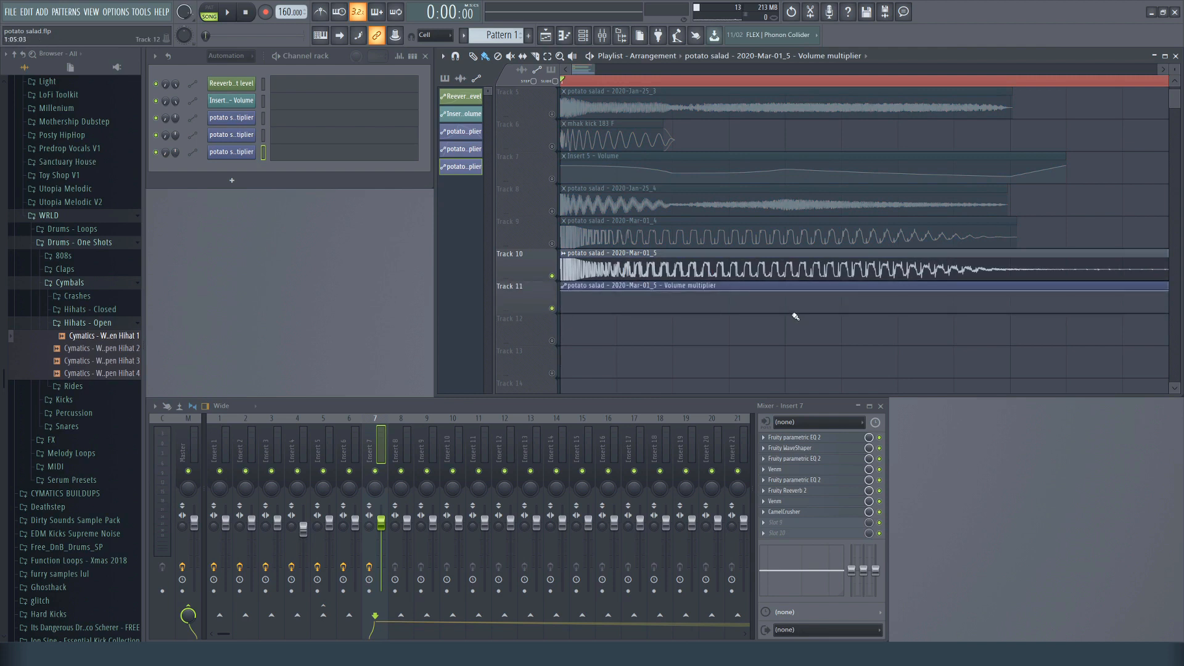
Shape the Track 11 volume automation into a curved fade-in from zero, leaving only Tracks 10 and 11 unmuted.
scroll(796, 316, down, 1)
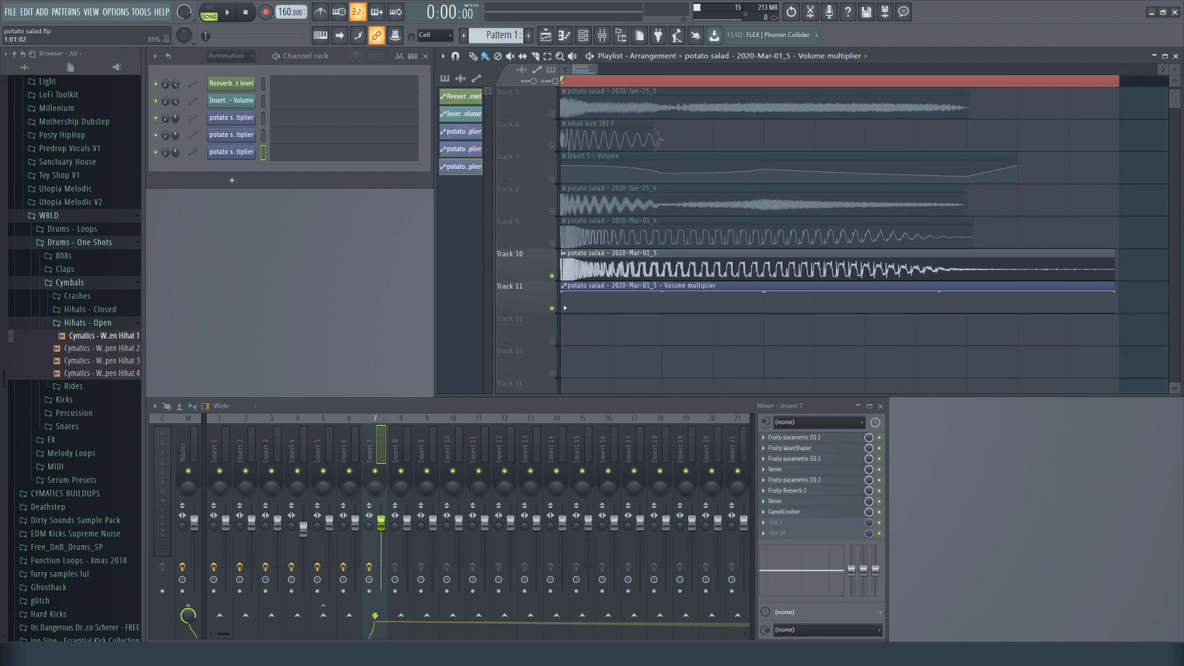
drag(564, 289, 662, 308)
right_click(553, 212)
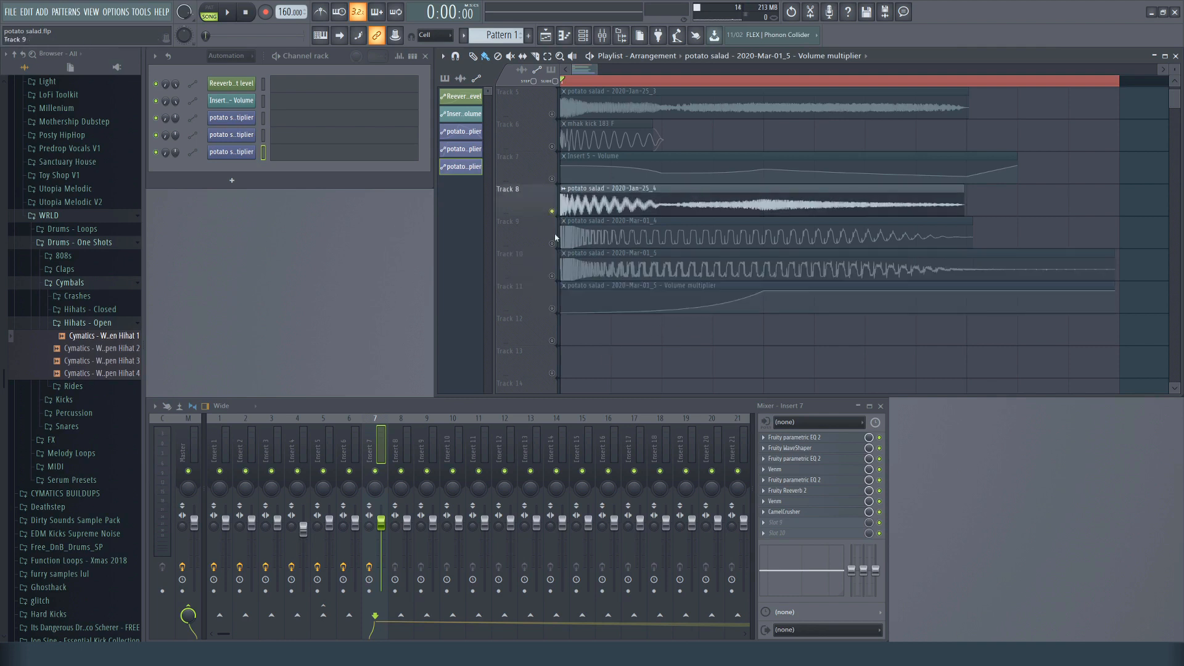
right_click(552, 309)
click(552, 275)
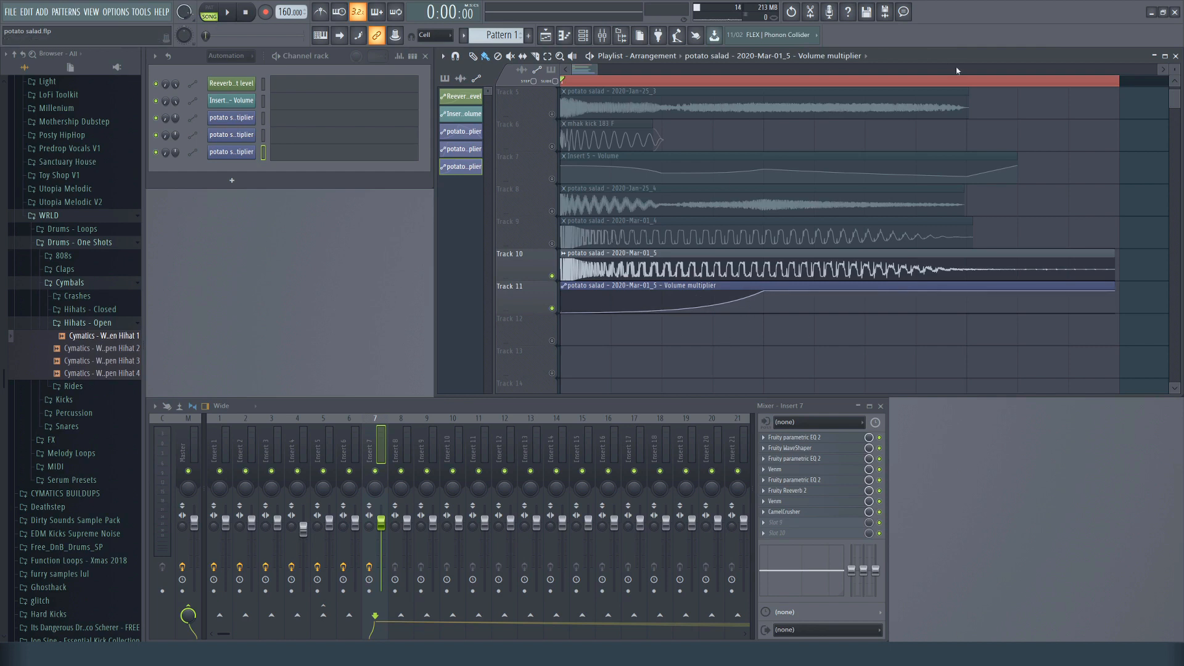
Shorten the loop region to the automation's peak, and lower the clip's end point to 0% with a slightly bowed fade-out.
drag(976, 80, 799, 136)
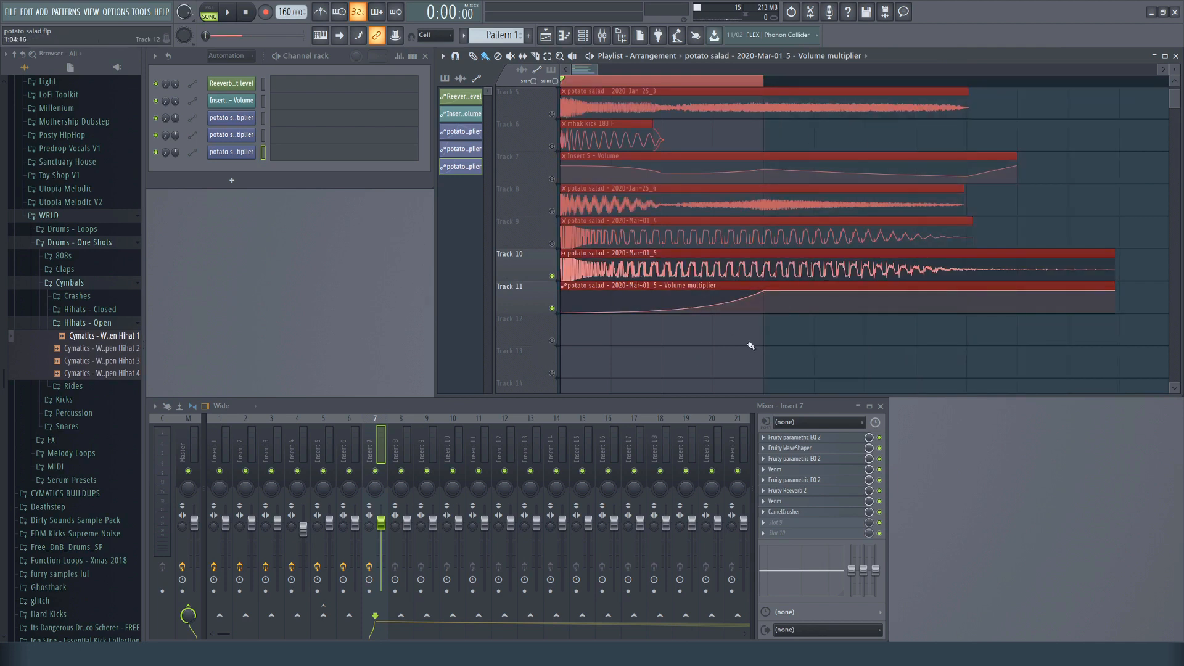
drag(1118, 296, 1114, 333)
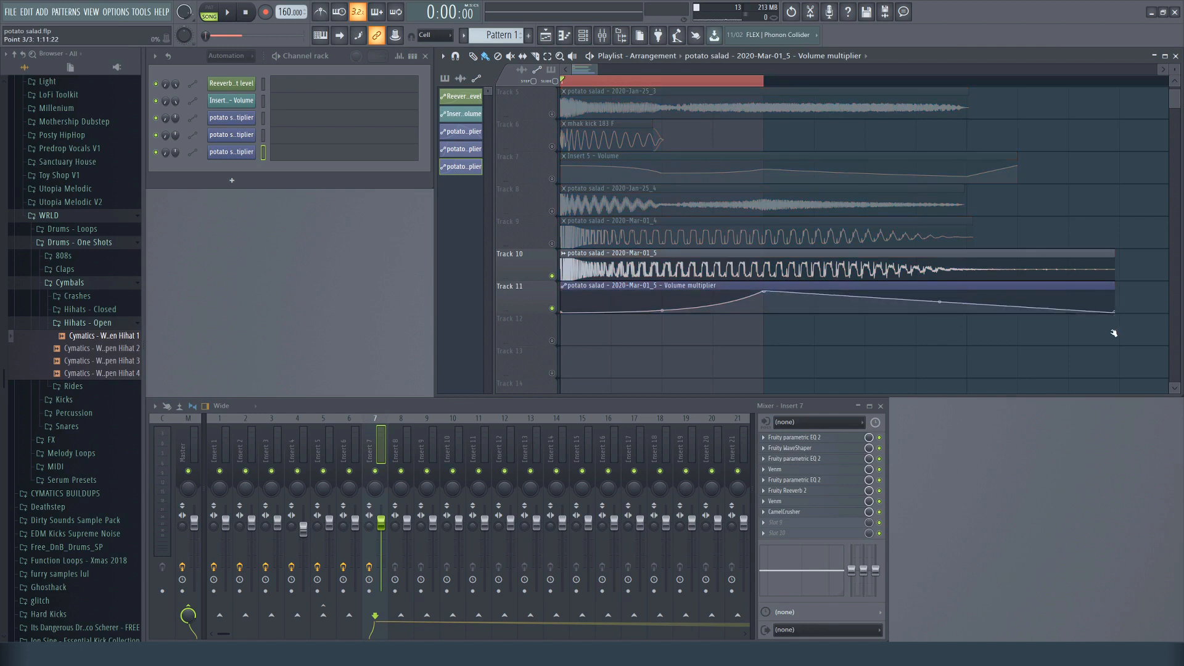
drag(943, 301, 939, 297)
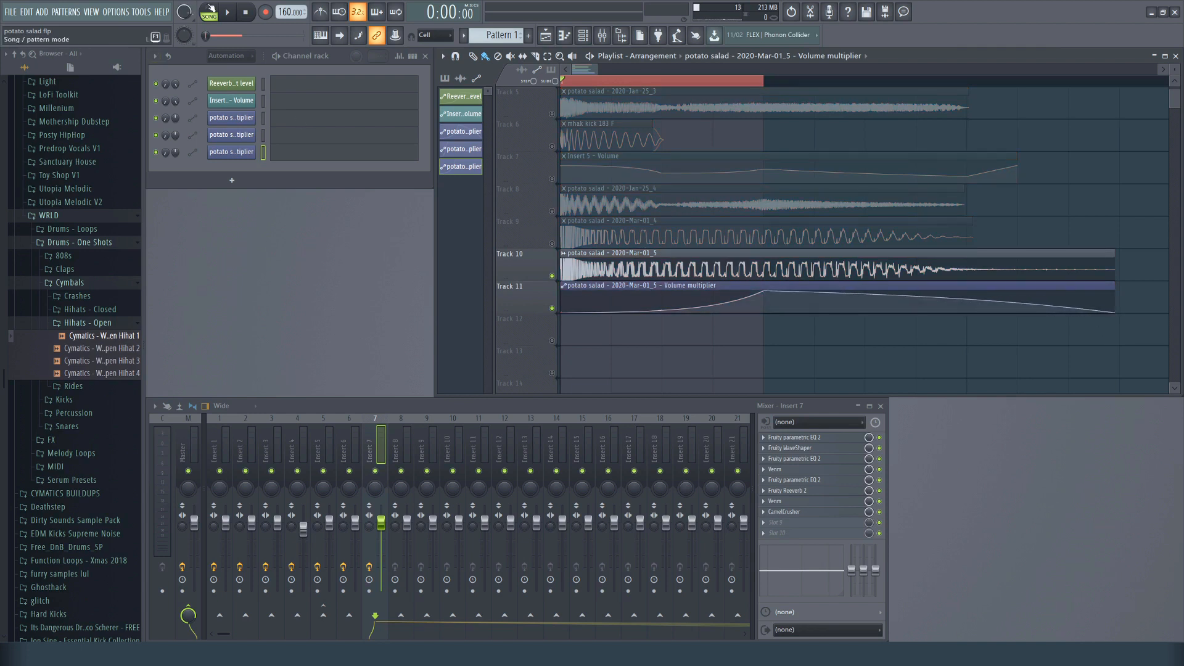
Reshape the fade-in on the Track 11 volume automation so it rises sooner, while auditioning the kick.
key(space)
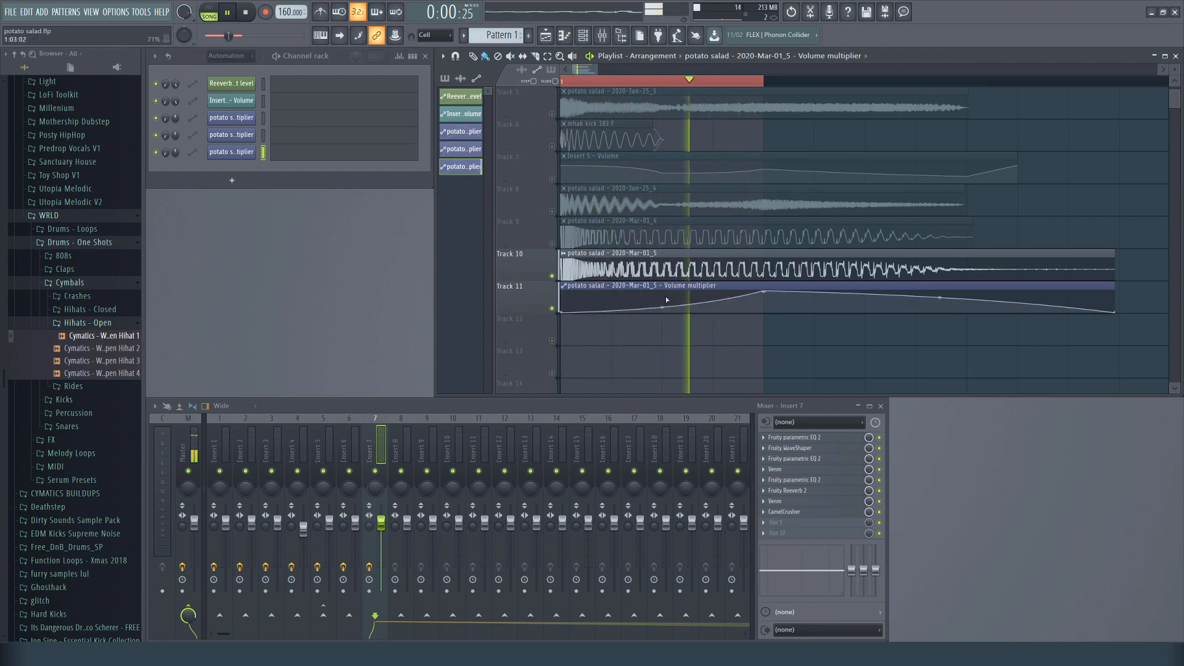
right_click(664, 299)
drag(665, 300, 714, 296)
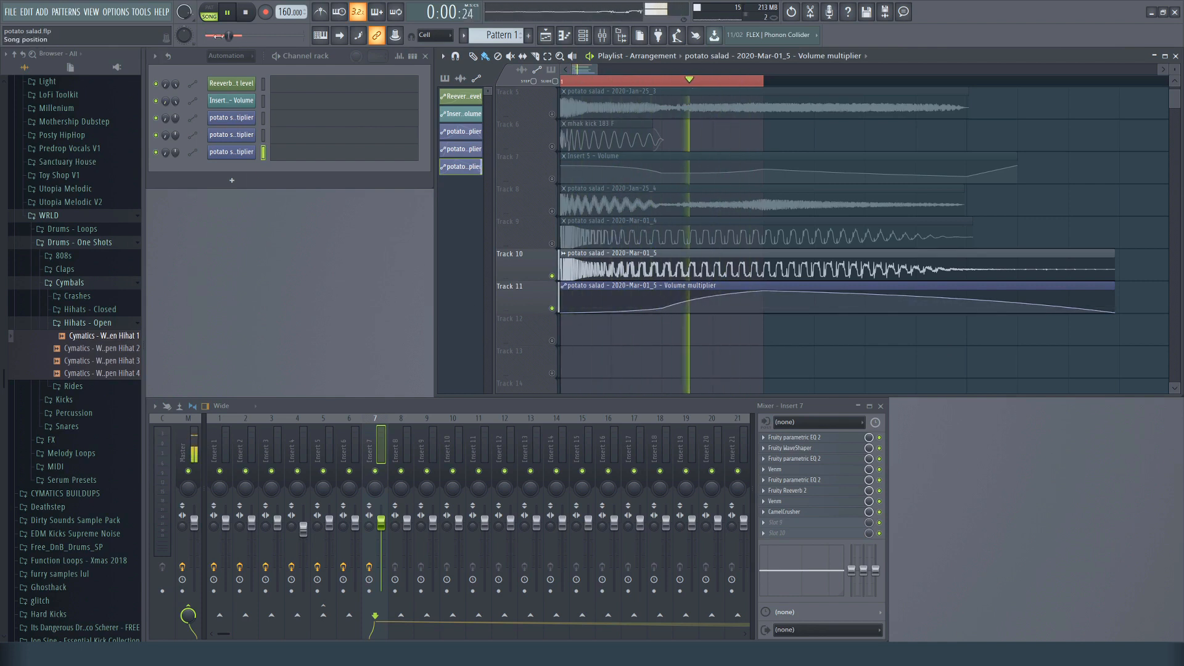
key(space)
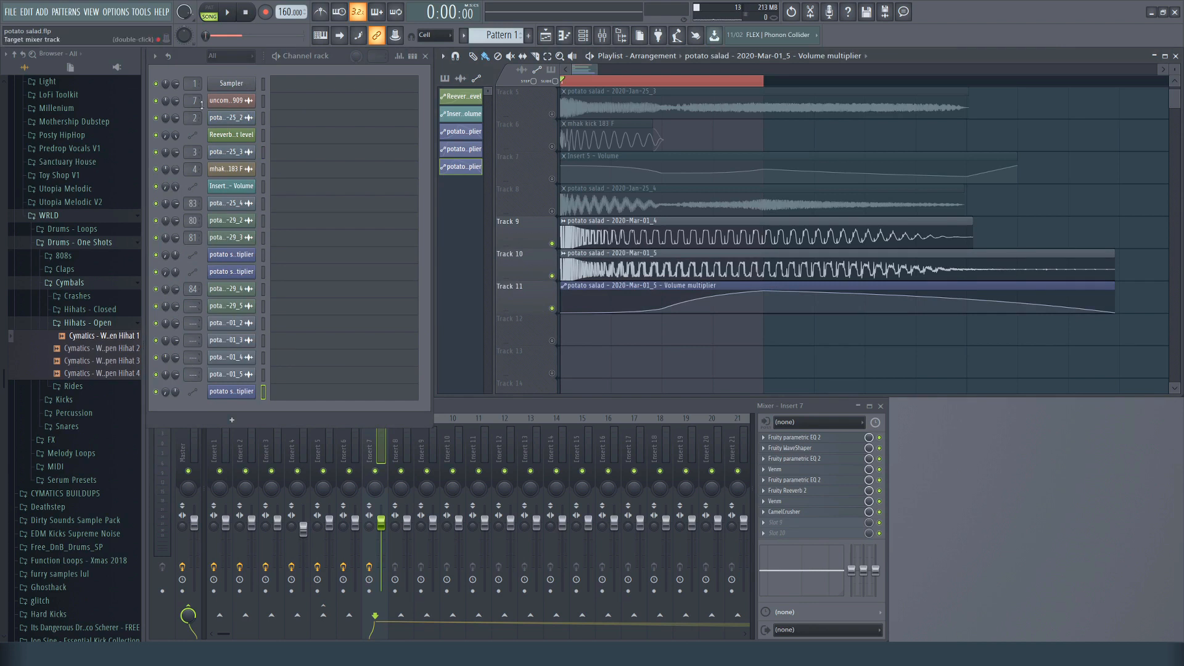
Audition the Track 9 and Track 10 kicks together, and assign channel 01_4 to Insert 8 and channel 01_5 to Insert 9.
click(228, 17)
click(245, 12)
drag(193, 358, 193, 334)
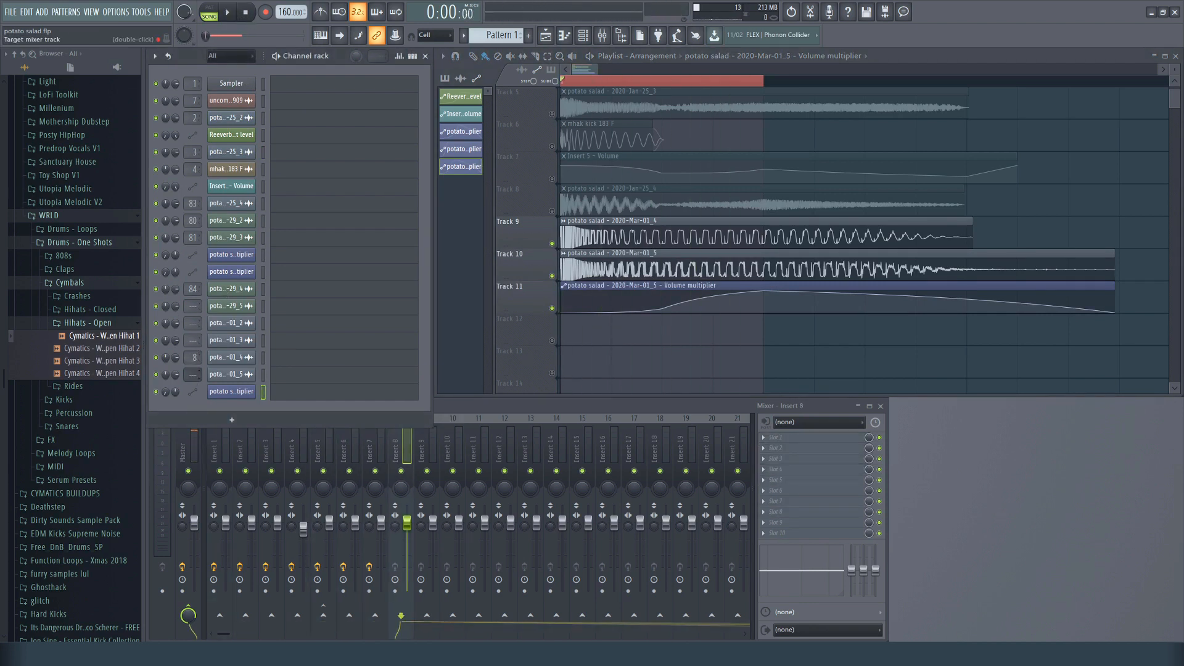
drag(193, 375, 193, 348)
Reroute Inserts 8 and 9 from the Master to Insert 10.
click(188, 607)
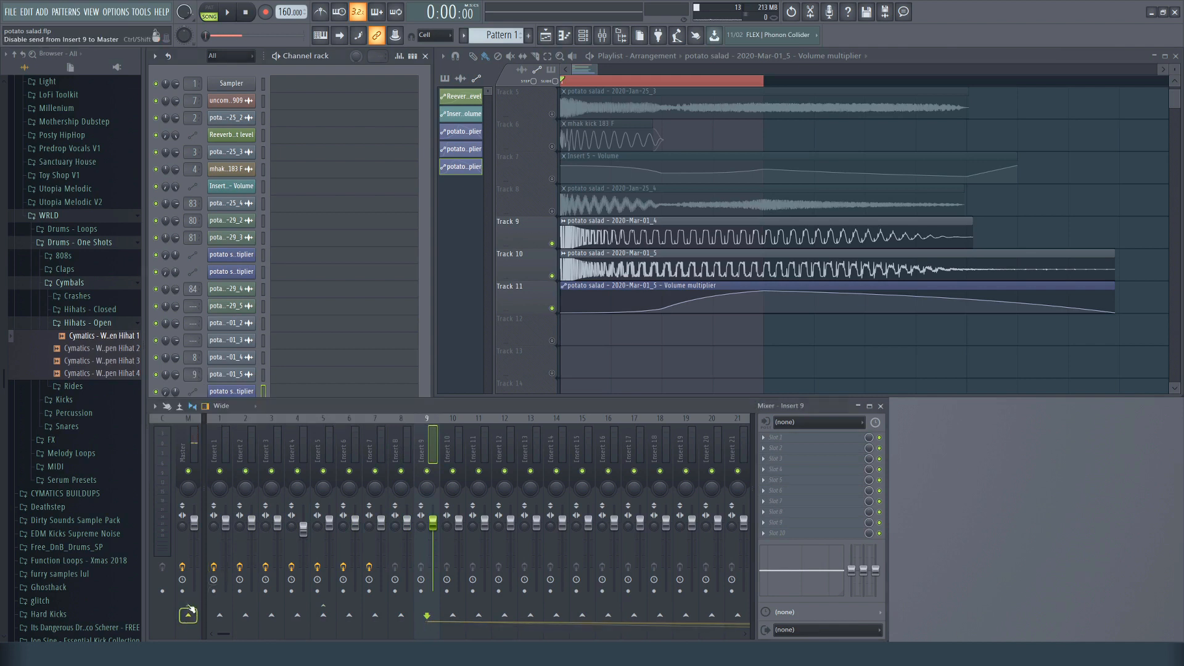
click(391, 445)
click(188, 615)
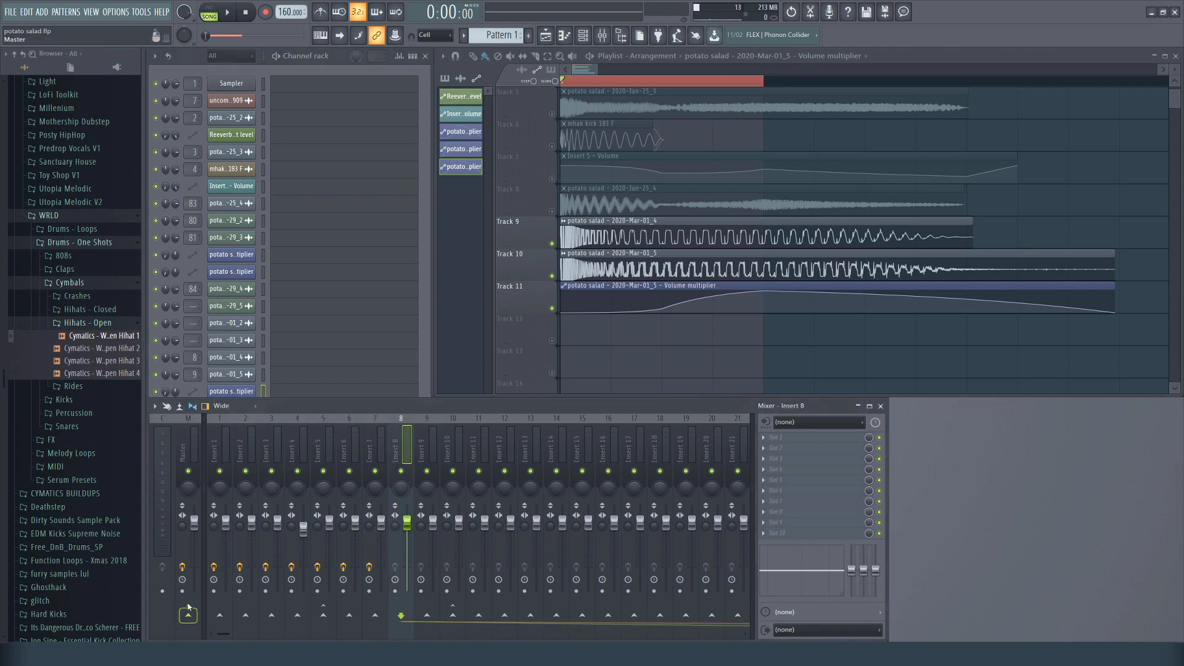
click(453, 615)
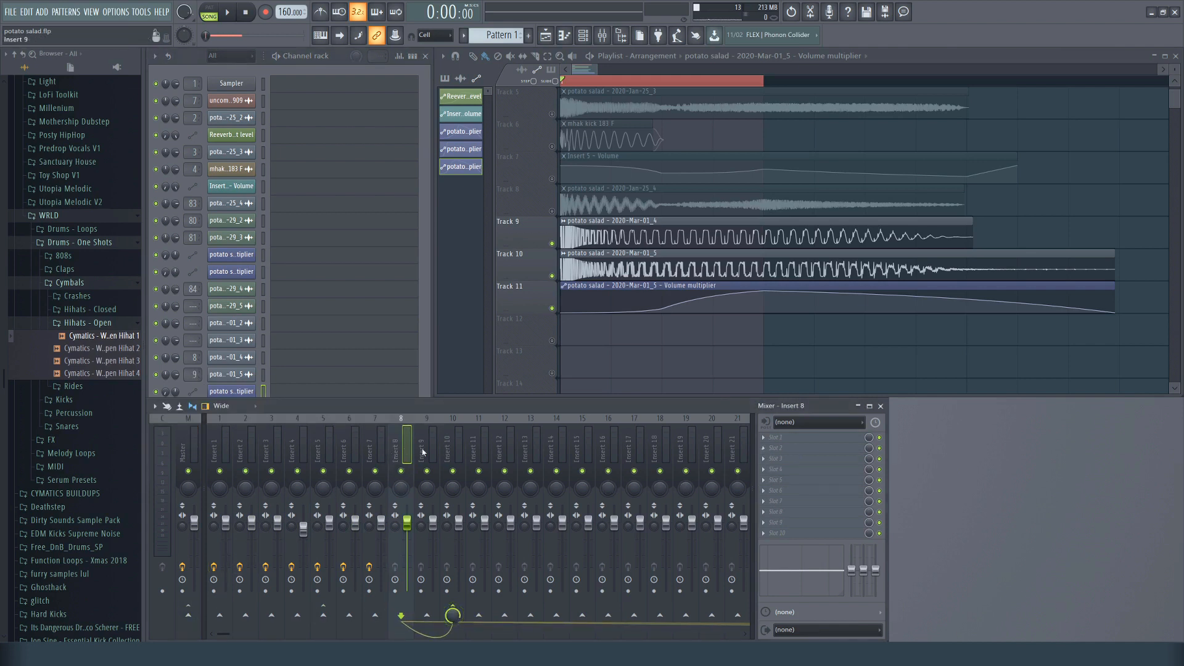
click(454, 439)
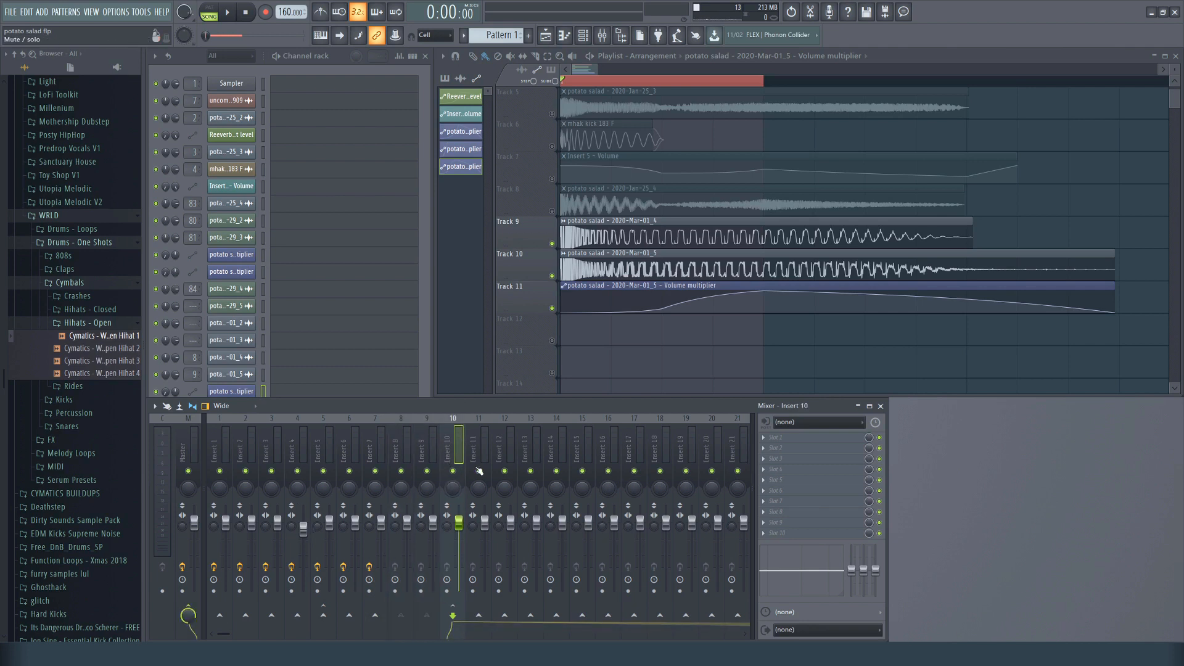
Add Fruity parametric EQ 2 in slot 1 of Insert 8, and audition the layered kicks.
click(410, 452)
click(426, 452)
click(401, 452)
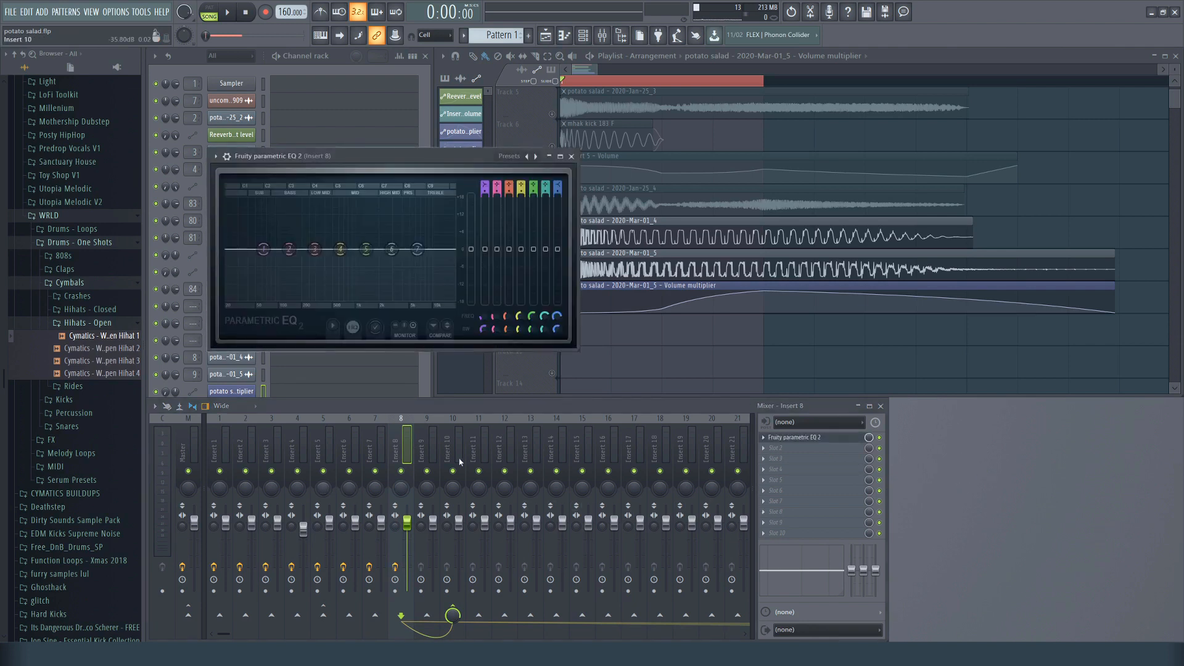
click(226, 13)
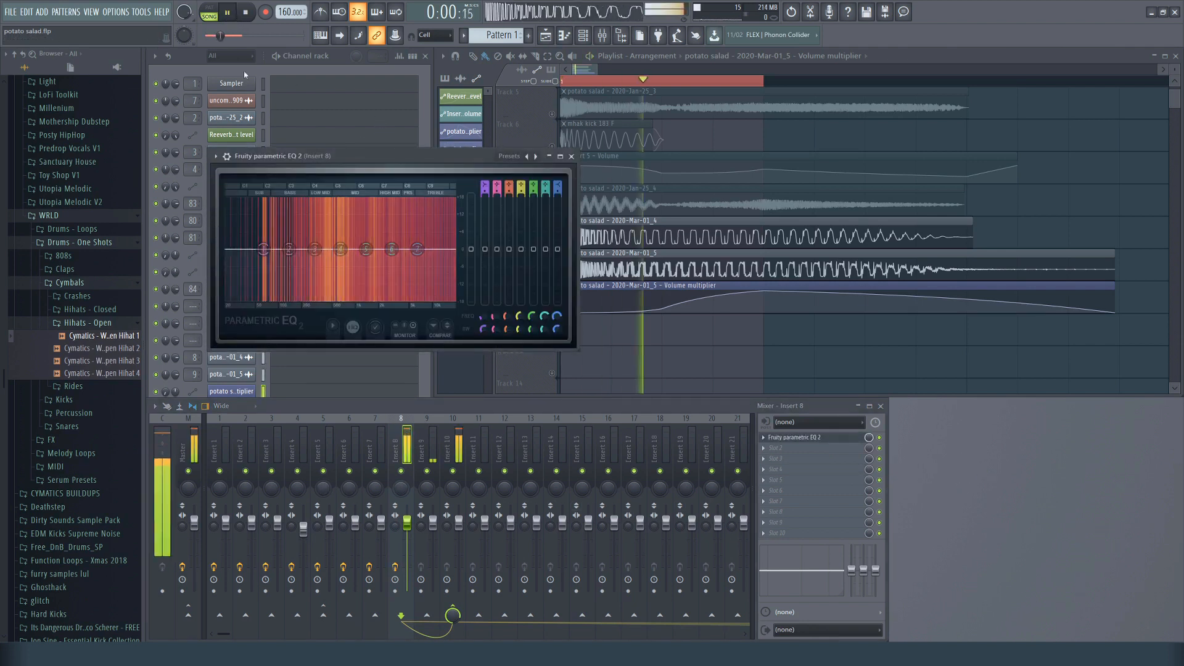
click(248, 22)
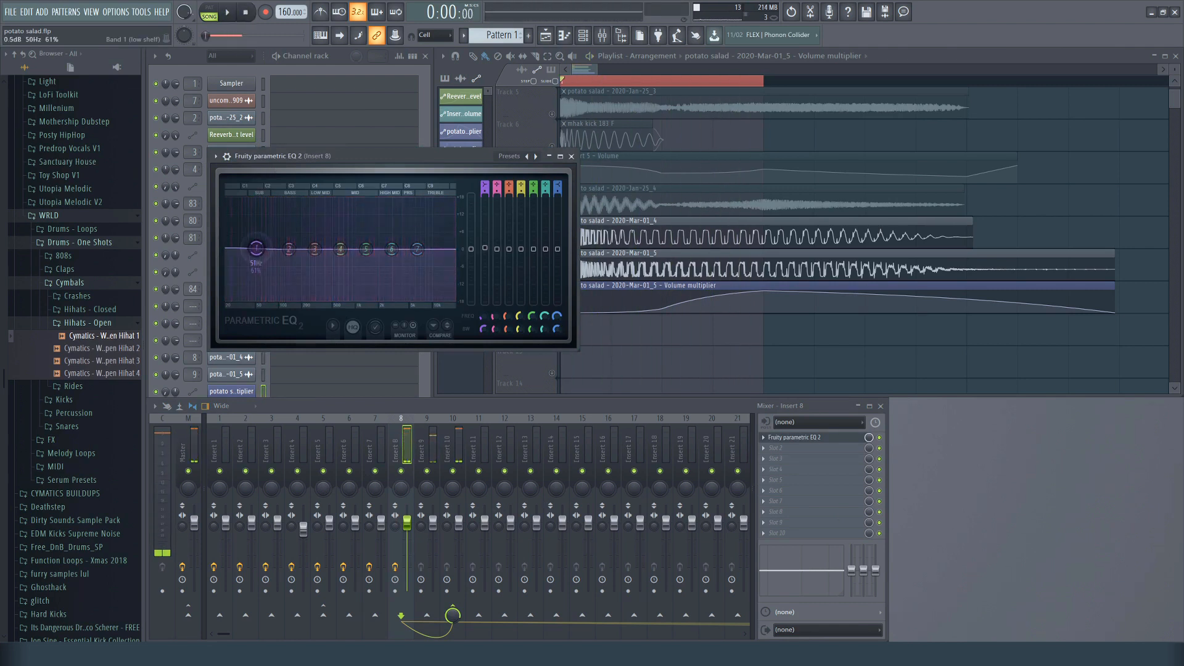
Close the Insert 8 equalizer, solo Track 9, and audition its kick alone.
click(572, 156)
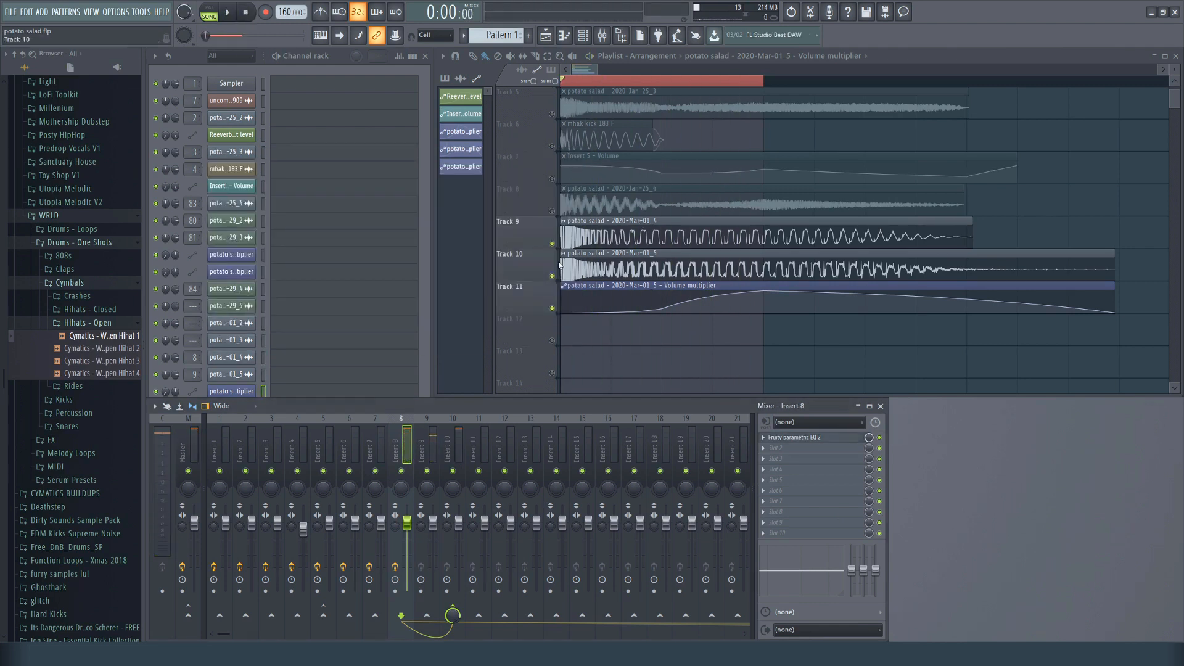
key(space)
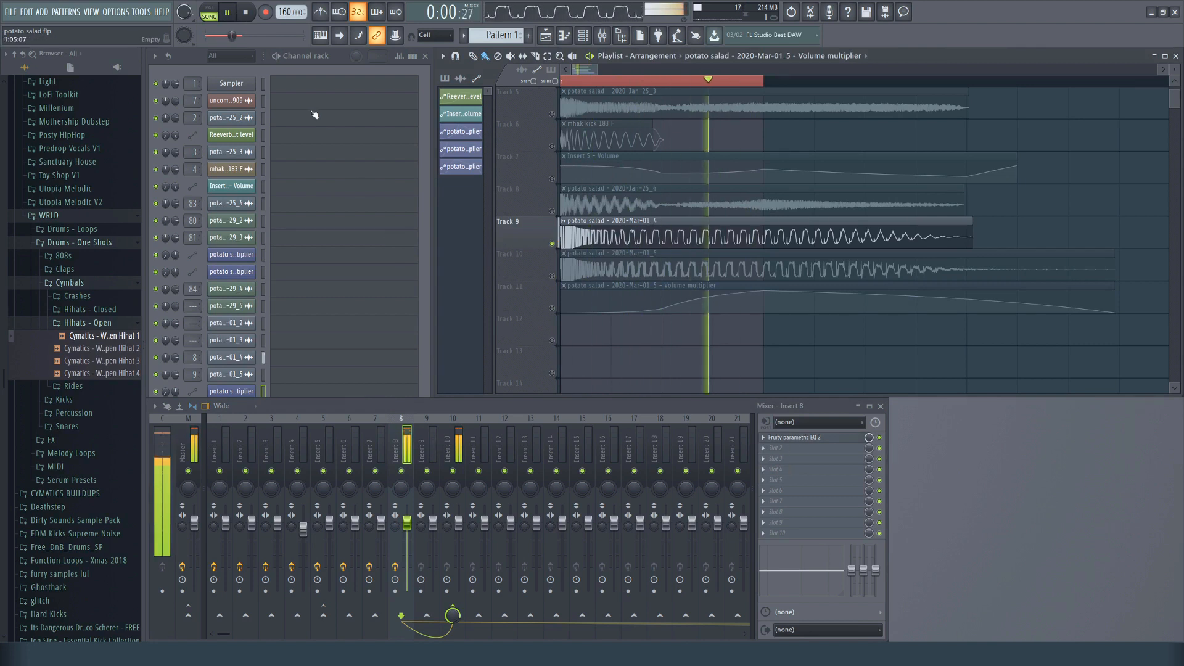
key(space)
Set band 1 of the Insert 8 equalizer to a high-pass cut at about 28 Hz while auditioning the kick.
click(794, 438)
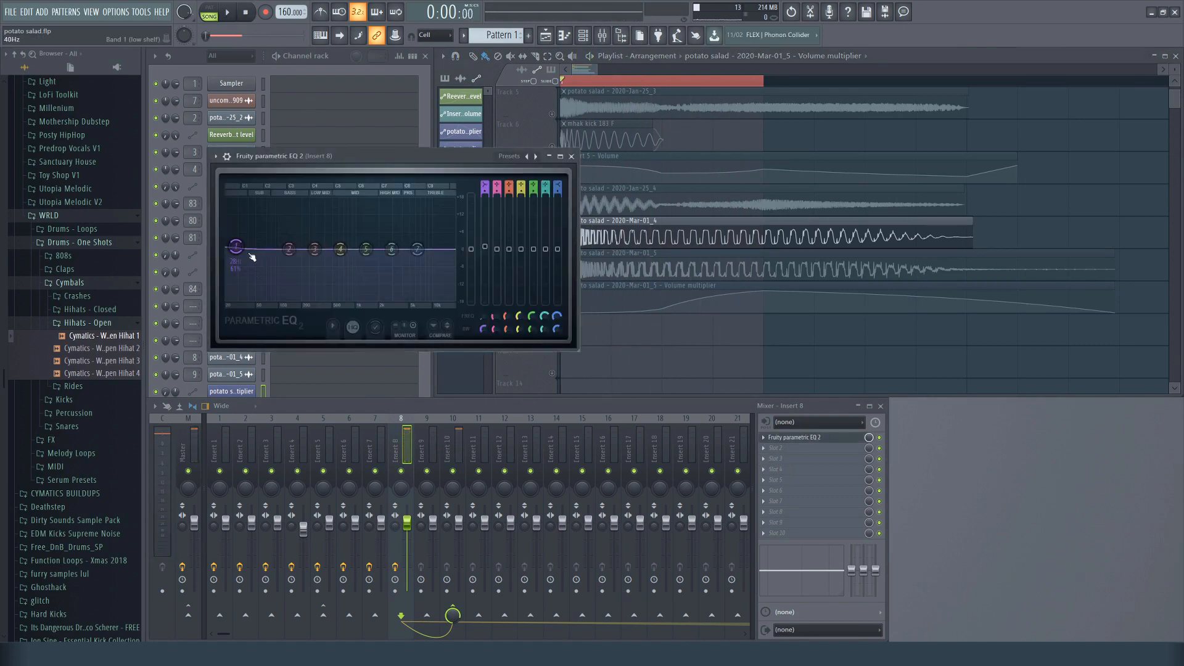
key(space)
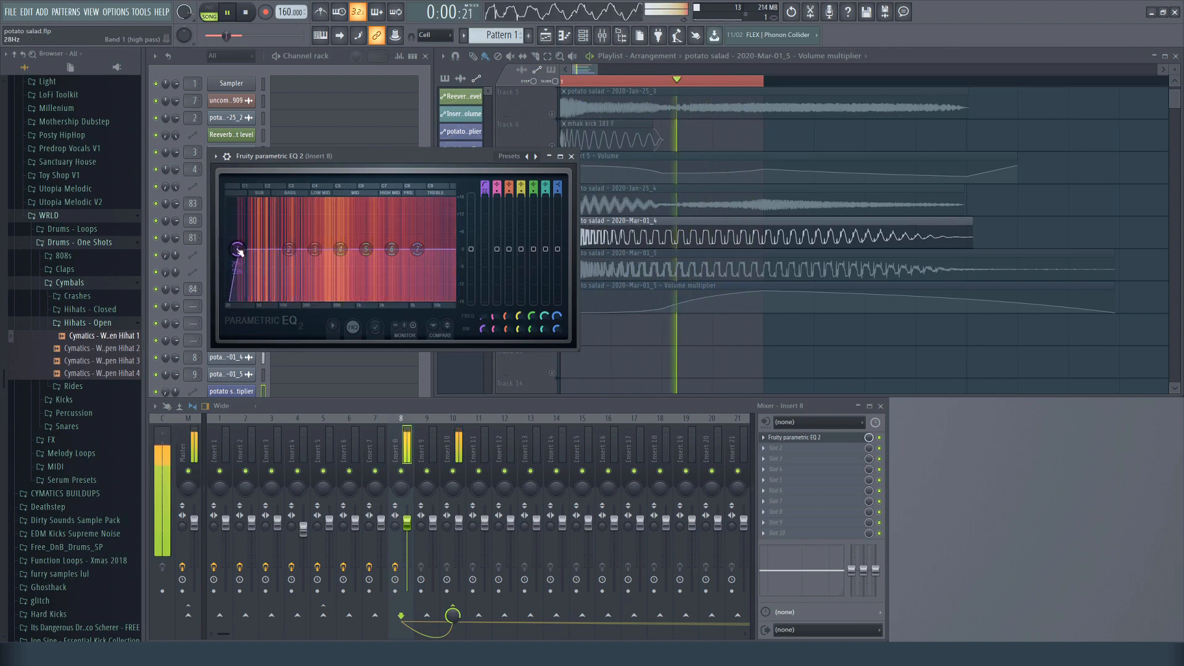
key(space)
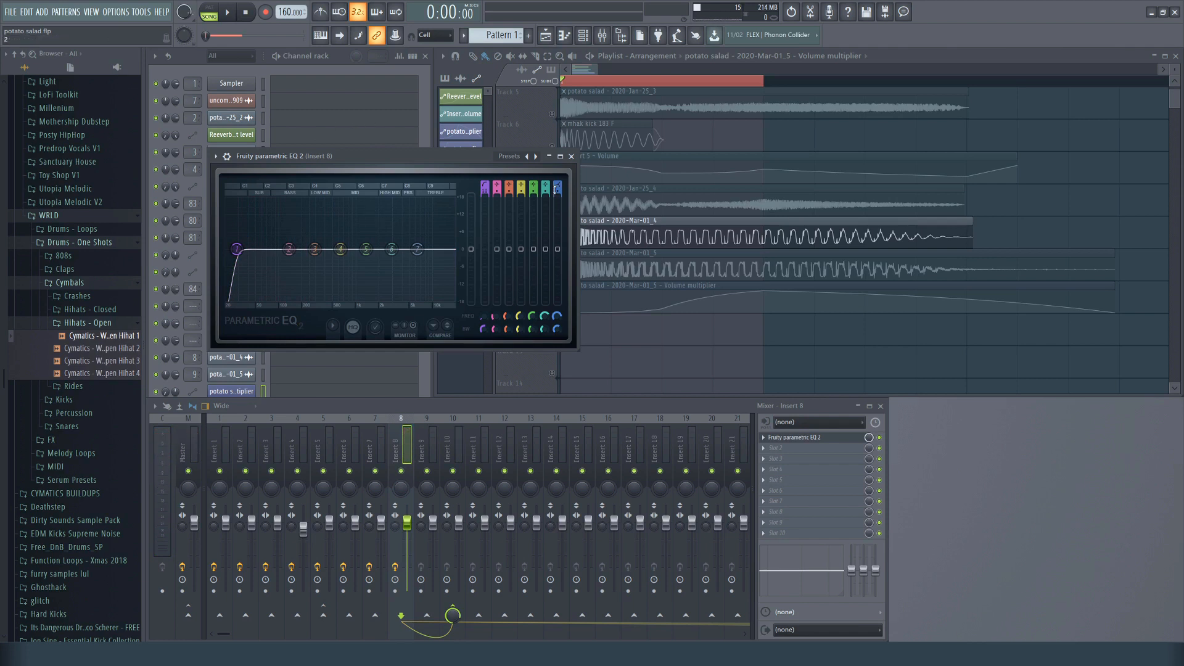
Try band 7 of the Insert 8 equalizer as a low-pass filter at about 1396 Hz.
scroll(556, 185, down, 4)
scroll(556, 185, up, 1)
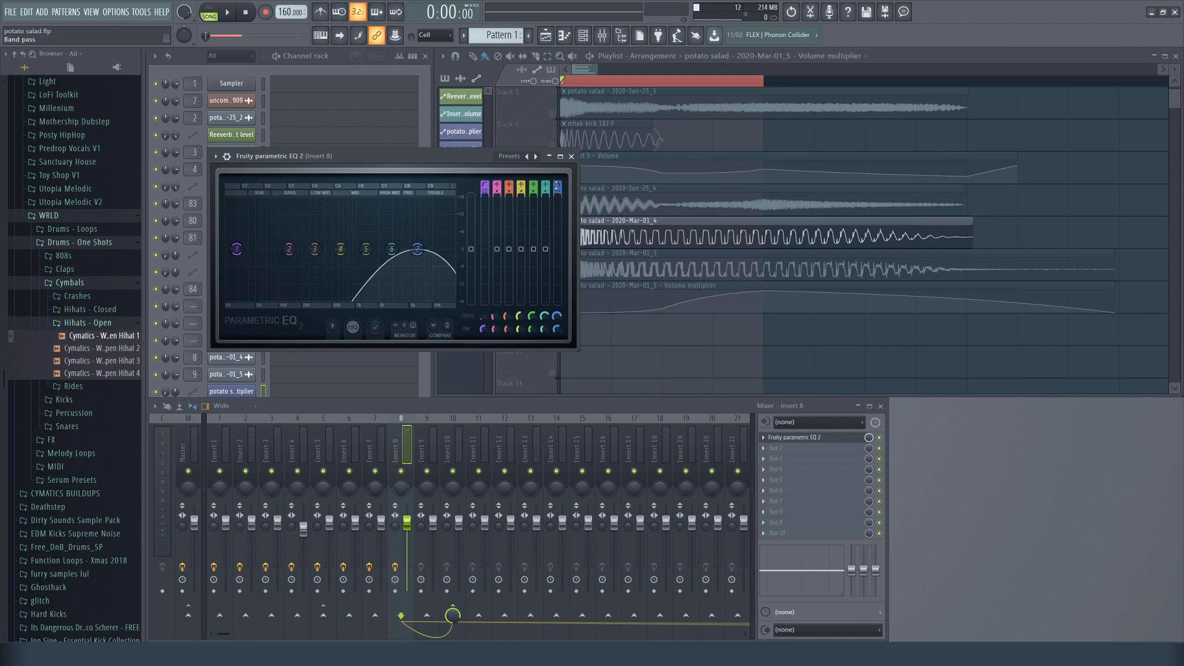
scroll(556, 186, down, 1)
scroll(556, 189, up, 1)
drag(556, 338, 557, 383)
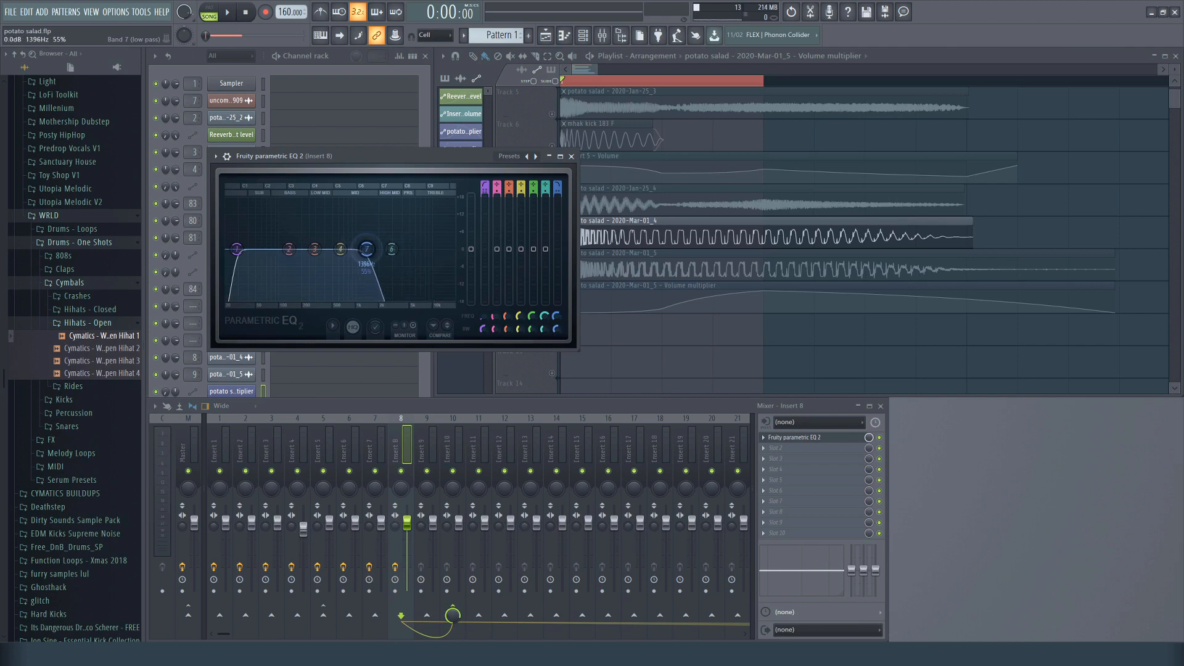
Change band 7 of the Insert 8 equalizer to a high shelf at about 474 Hz and -11 dB.
scroll(557, 185, up, 1)
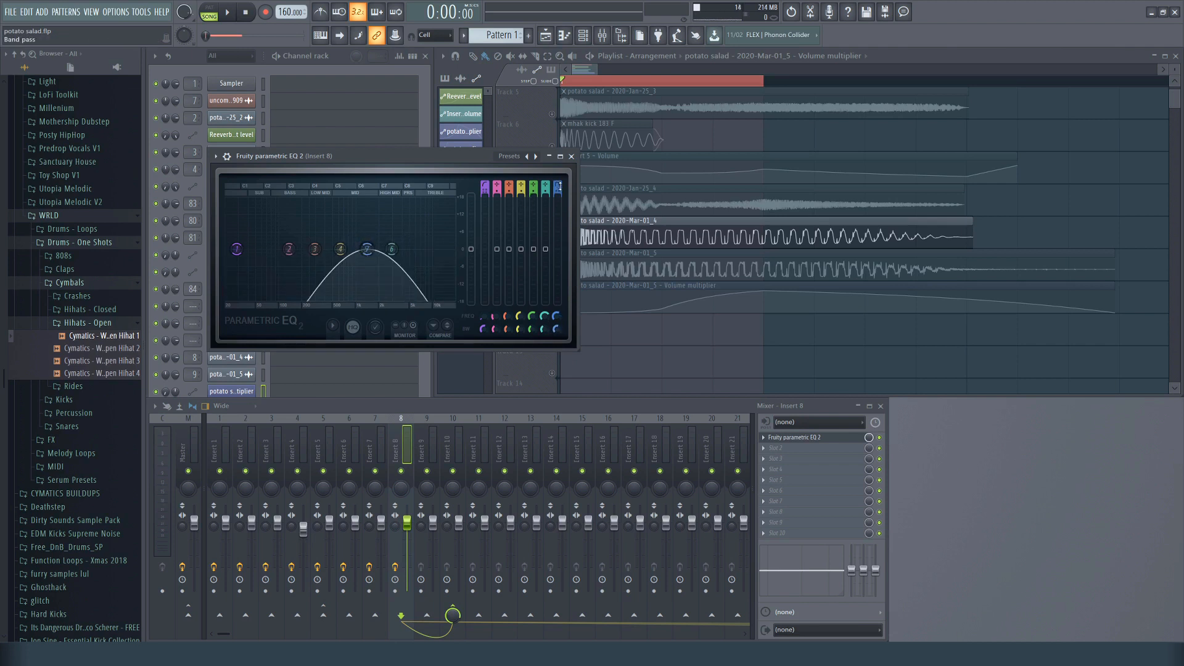
scroll(560, 183, up, 2)
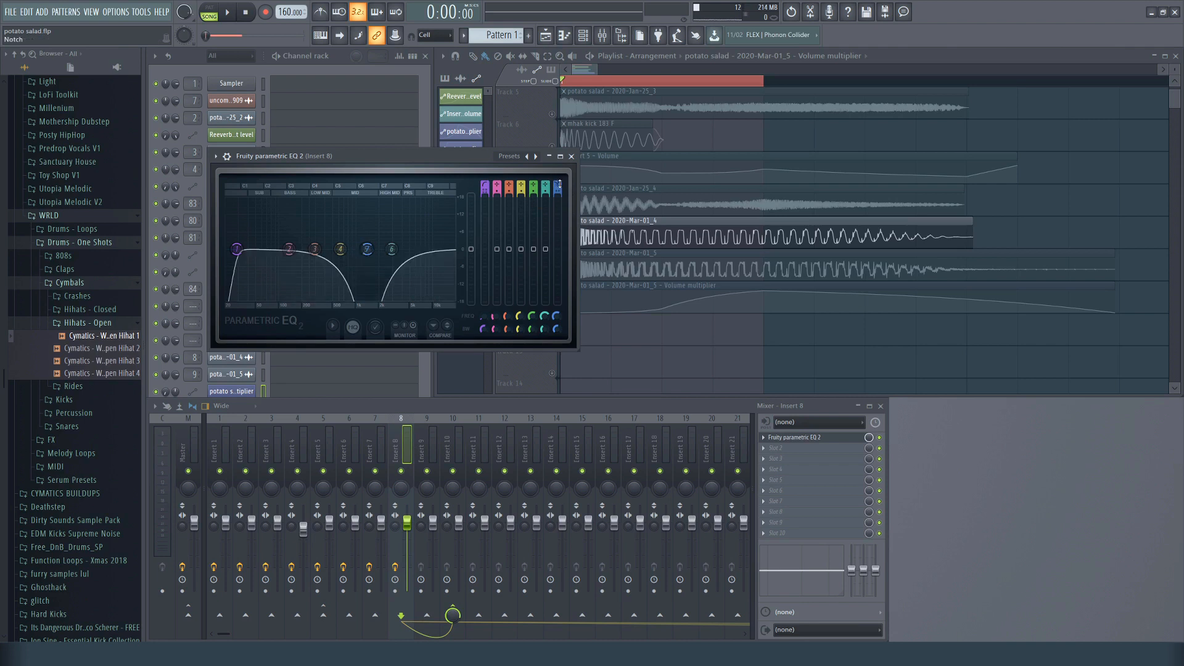
scroll(560, 183, up, 3)
drag(368, 281, 330, 281)
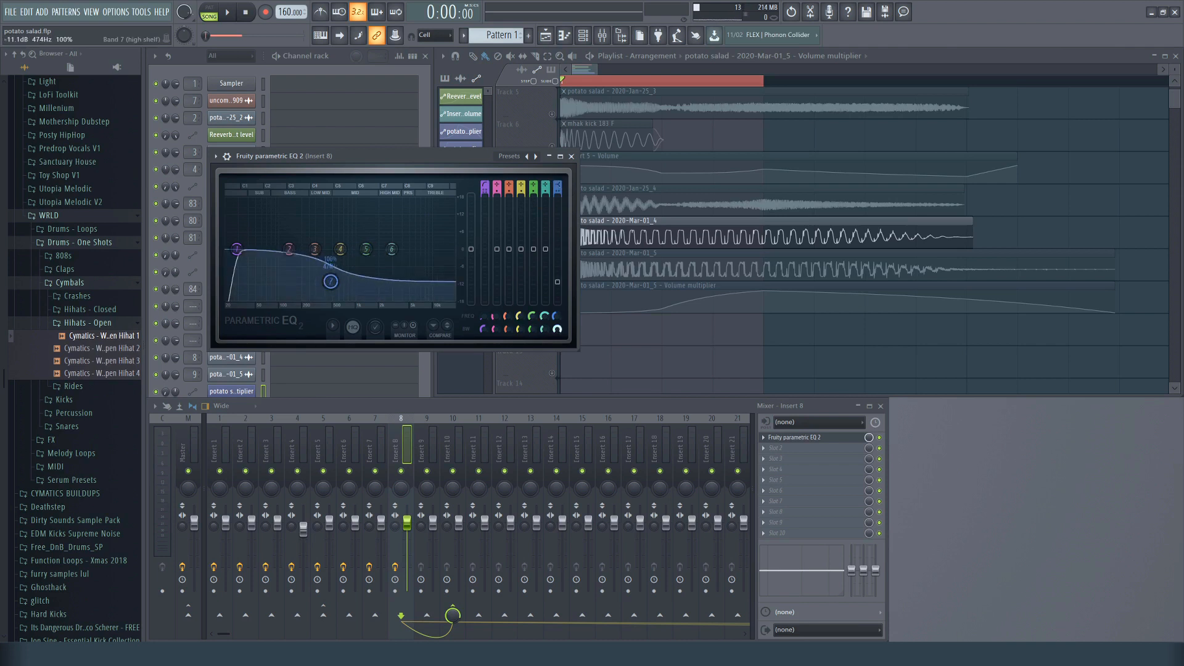
Audition the Track 9 kick, boost band 2 of the Insert 8 equalizer slightly, and close the equalizer.
click(230, 17)
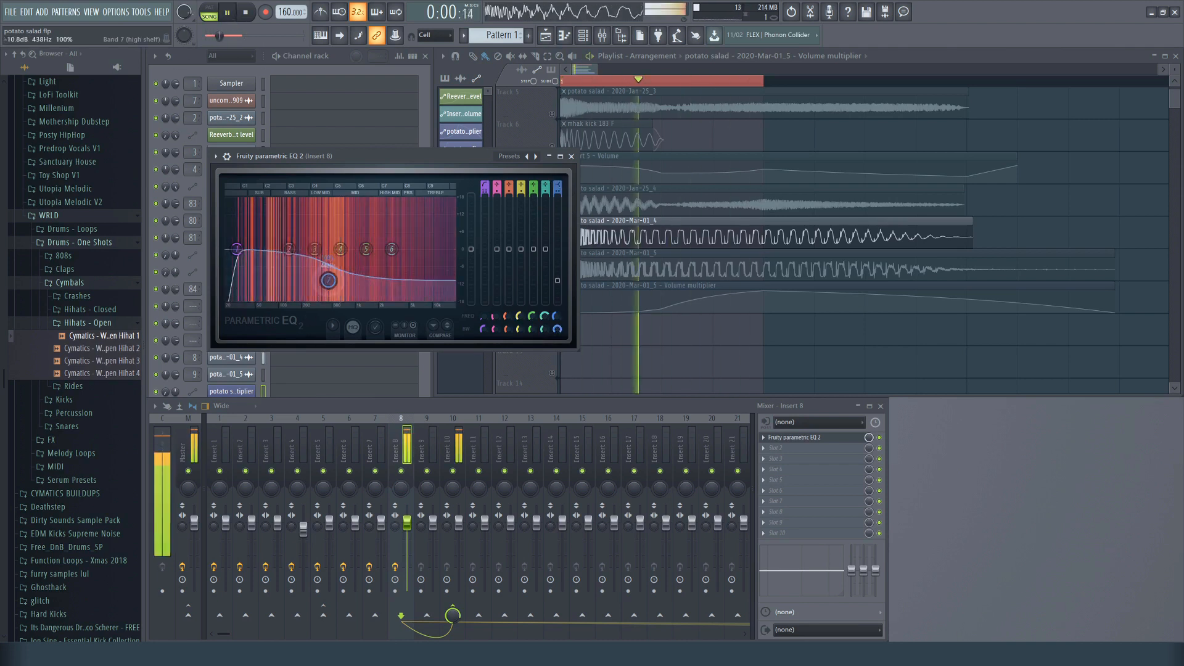
drag(289, 248, 295, 244)
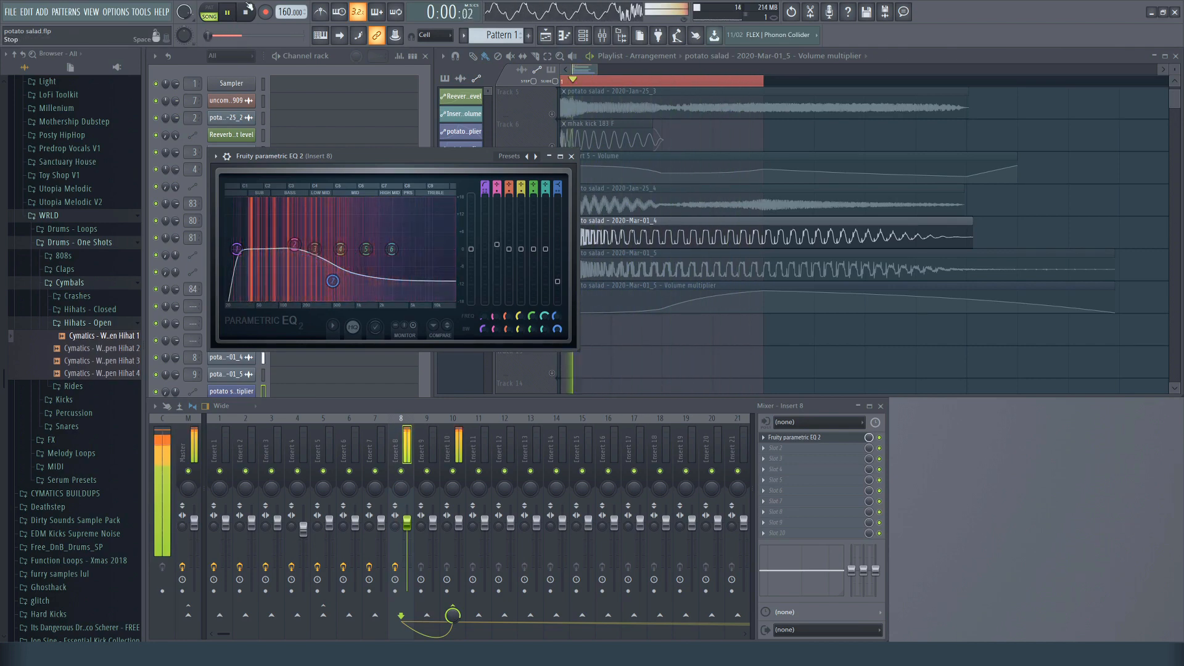
key(space)
key(Escape)
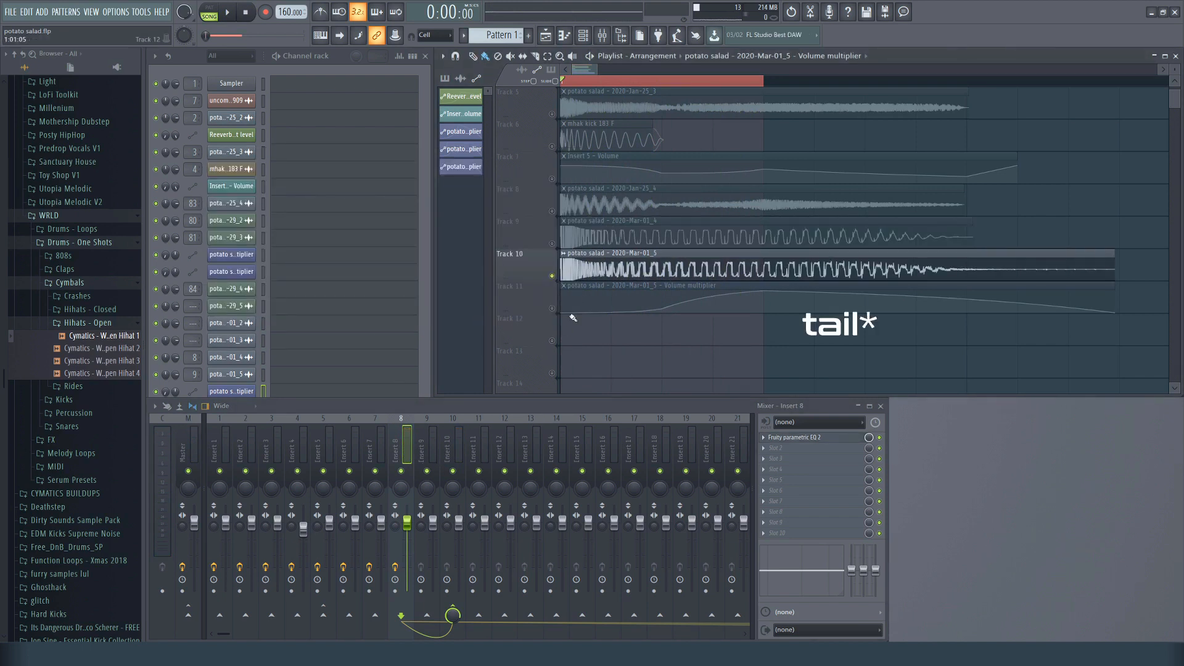
Select Insert 9, unmute the Track 11 volume automation, and audition it with the Track 10 kick tail.
click(431, 454)
click(554, 308)
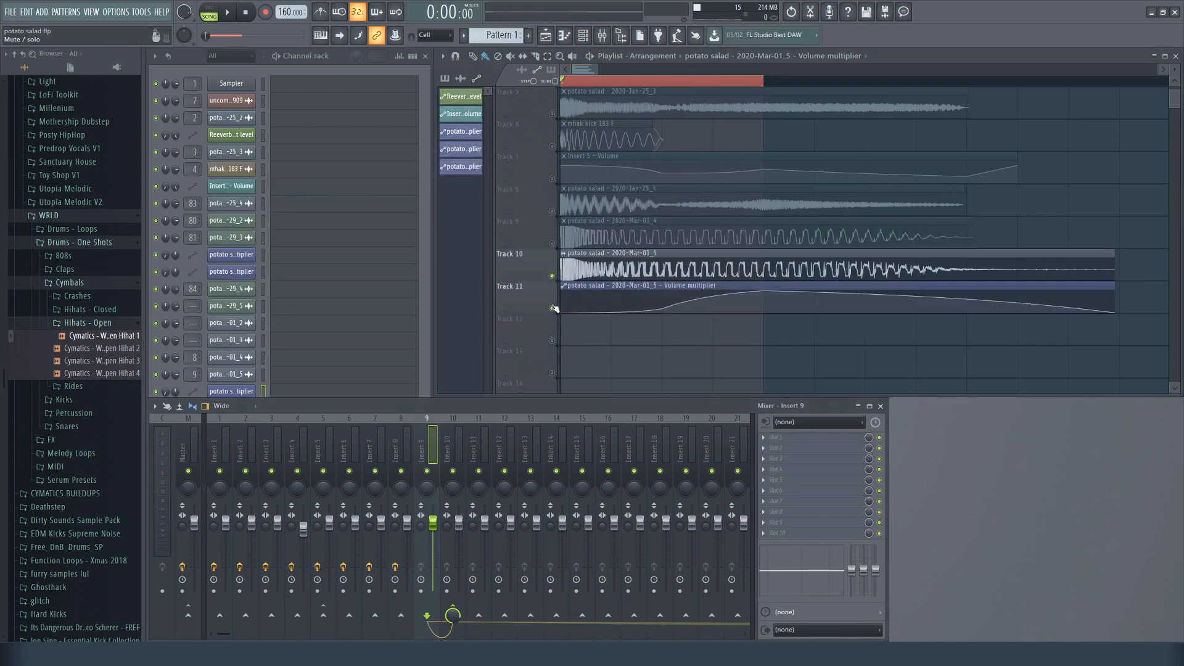
click(229, 12)
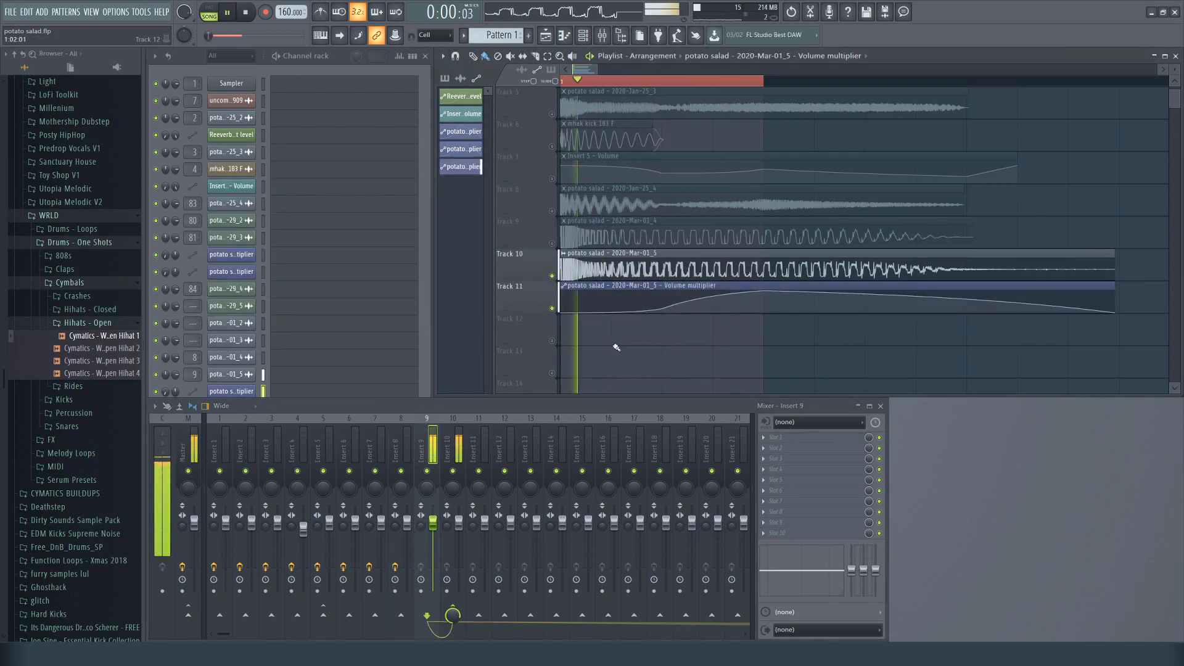
Add Fruity parametric EQ 2 to slot 1 of Insert 9, with band 1 as a high-pass filter at about 141 Hz.
click(952, 485)
drag(511, 221, 511, 208)
drag(513, 358, 514, 365)
drag(293, 279, 318, 278)
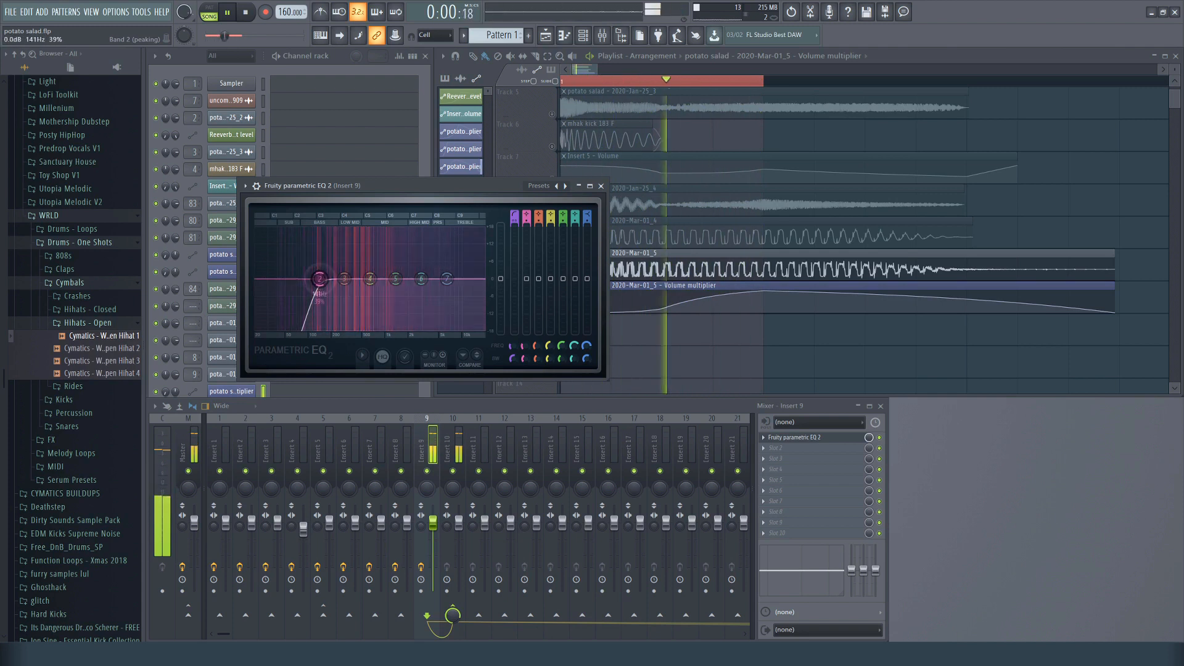
drag(317, 279, 322, 279)
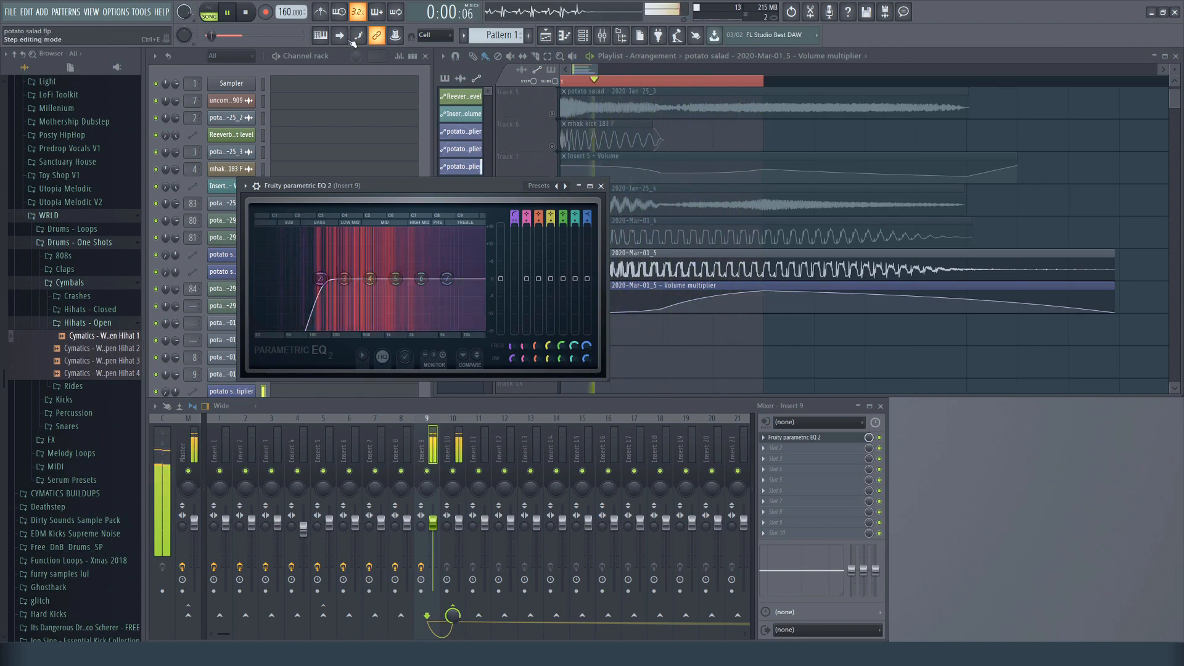
key(space)
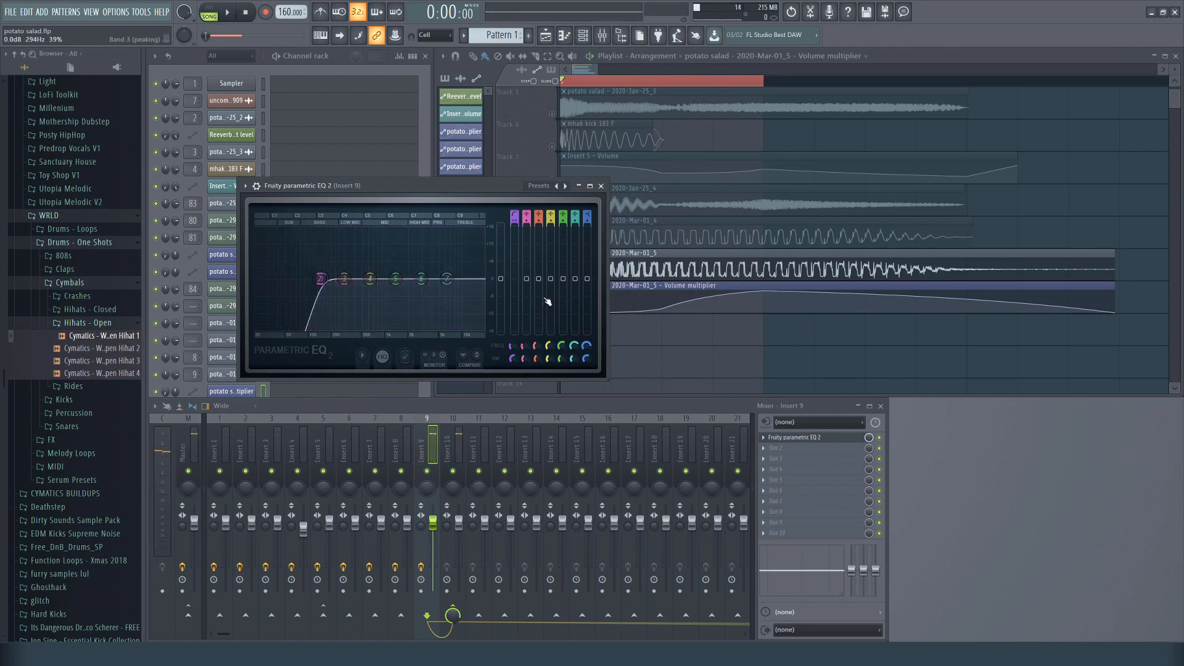
Boost bands 4 and 7 of the Insert 9 equalizer slightly while auditioning the tail, and close the equalizer.
click(229, 20)
drag(409, 275, 364, 274)
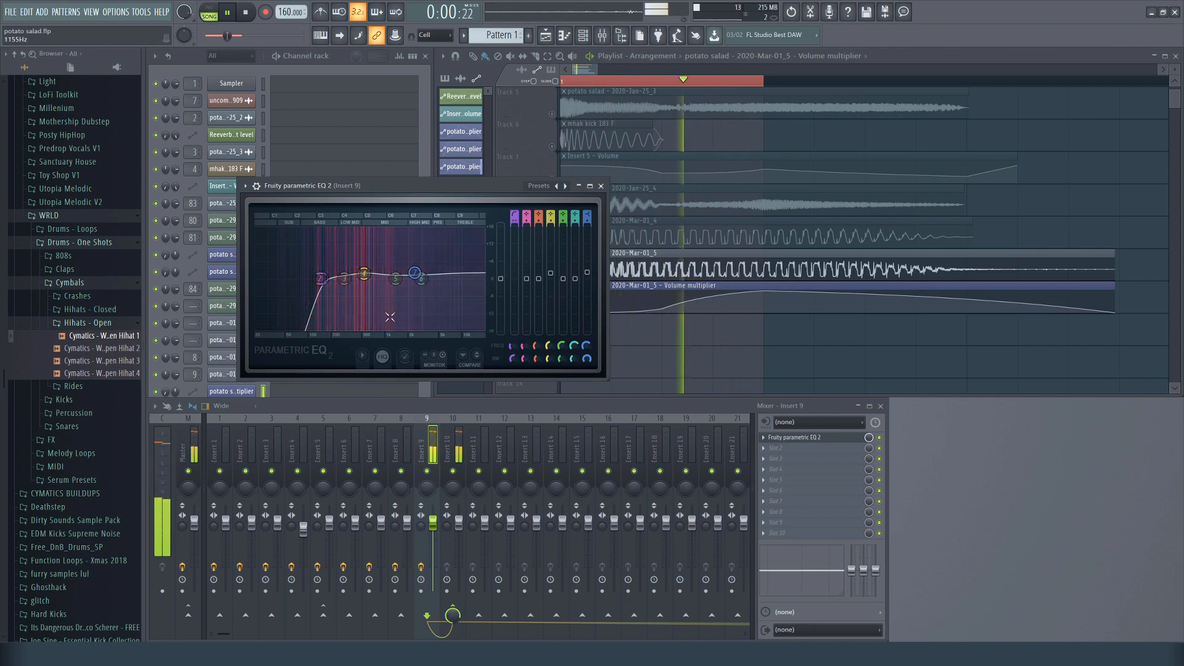
key(space)
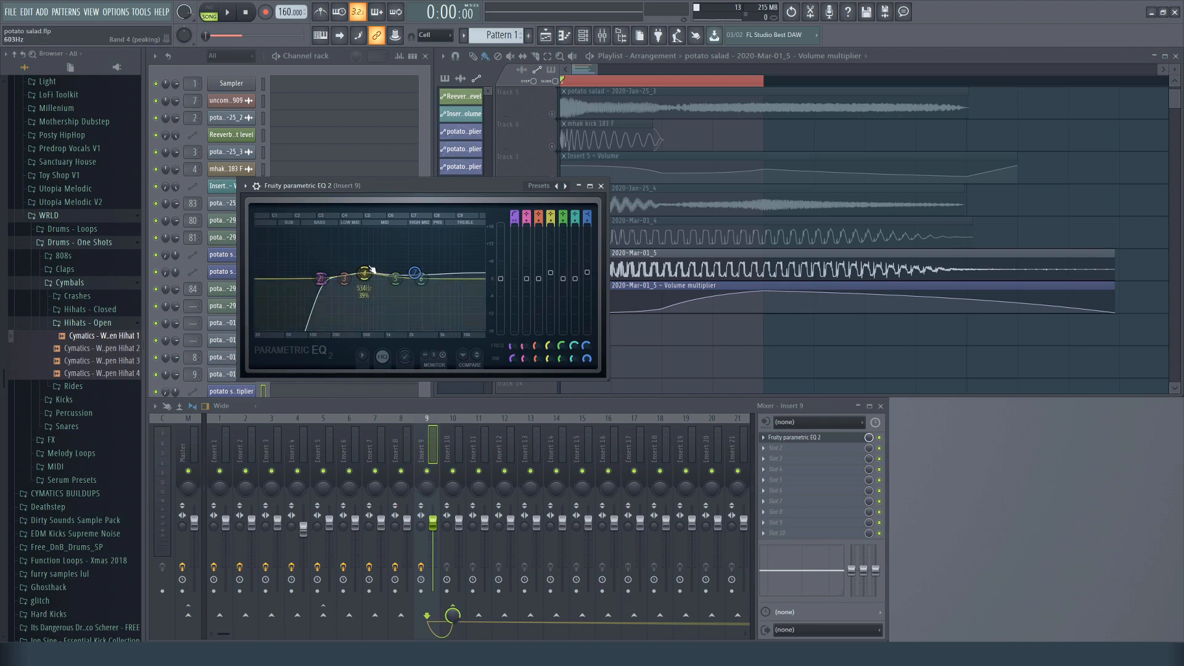
click(602, 186)
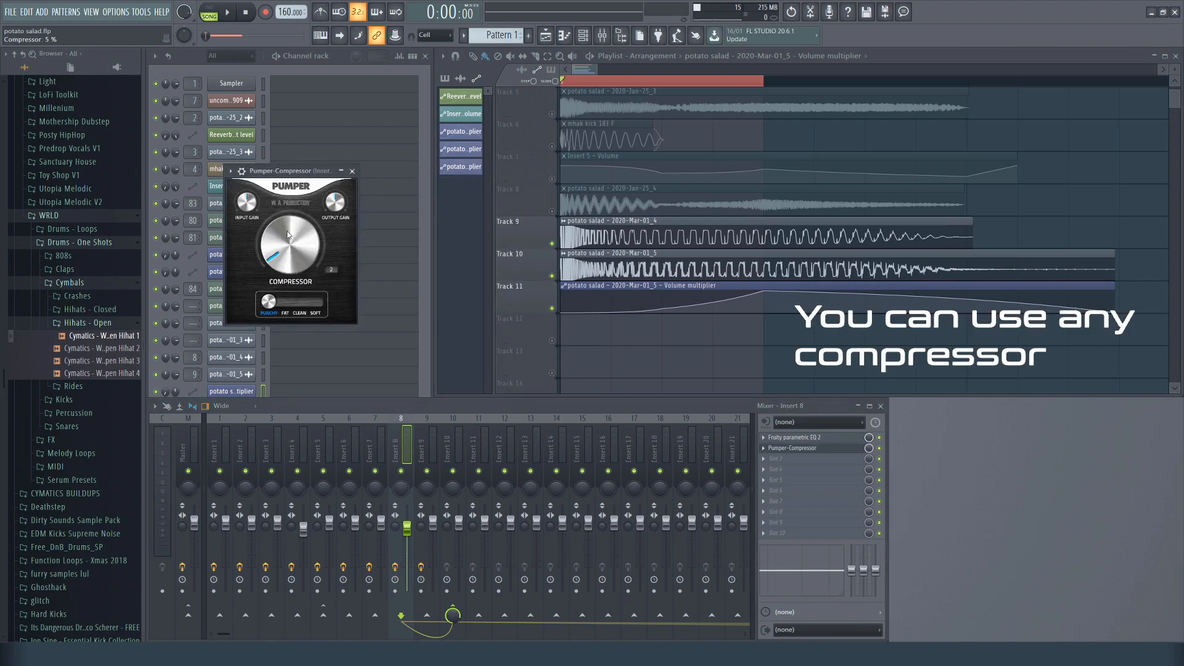
Compress Inserts 8 and 9 with Pumper-Compressor at about 24, trying the Clean style on Insert 8.
drag(286, 230, 292, 215)
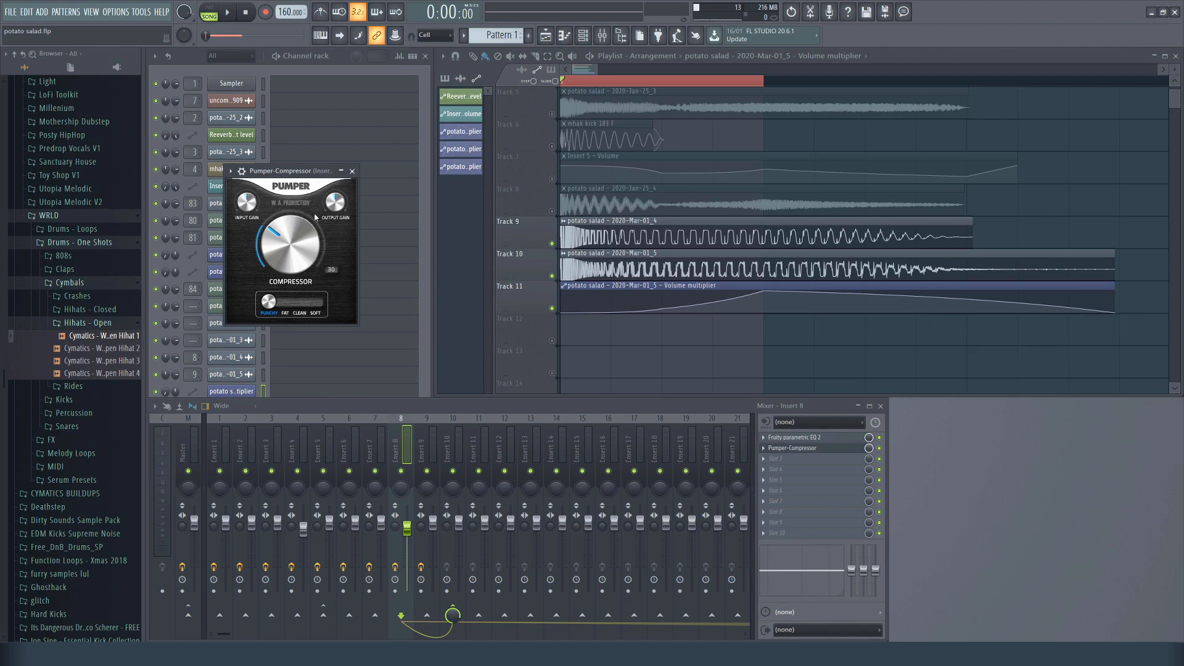
drag(292, 233, 303, 296)
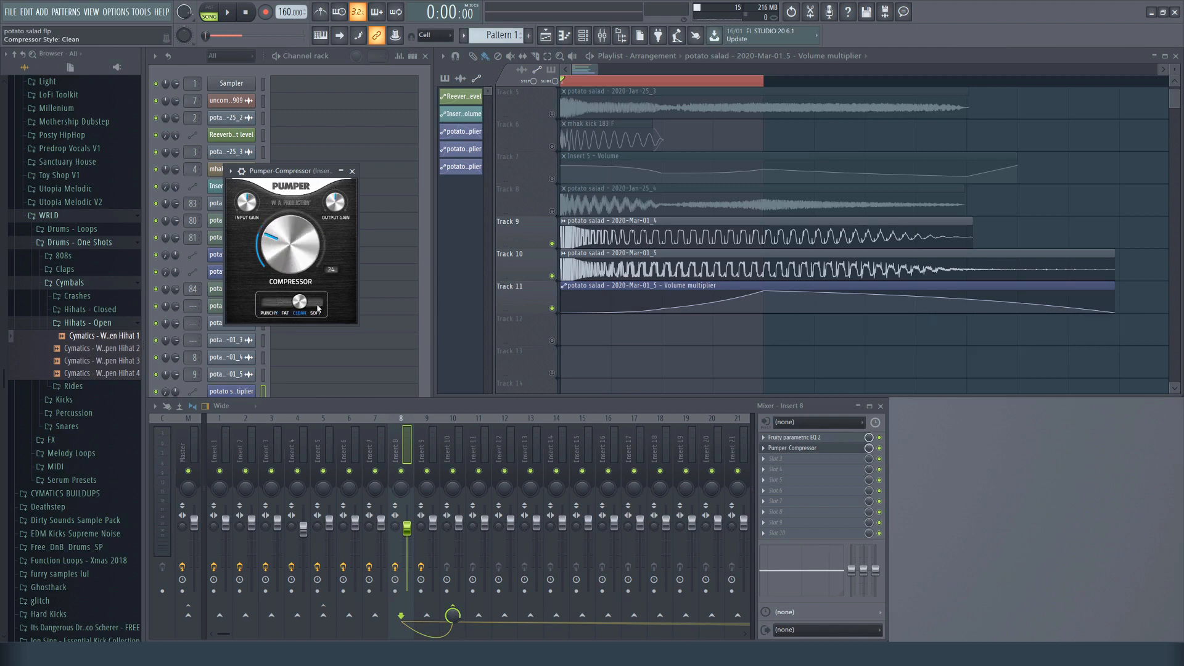
scroll(294, 270, down, 3)
drag(272, 250, 276, 252)
key(Right)
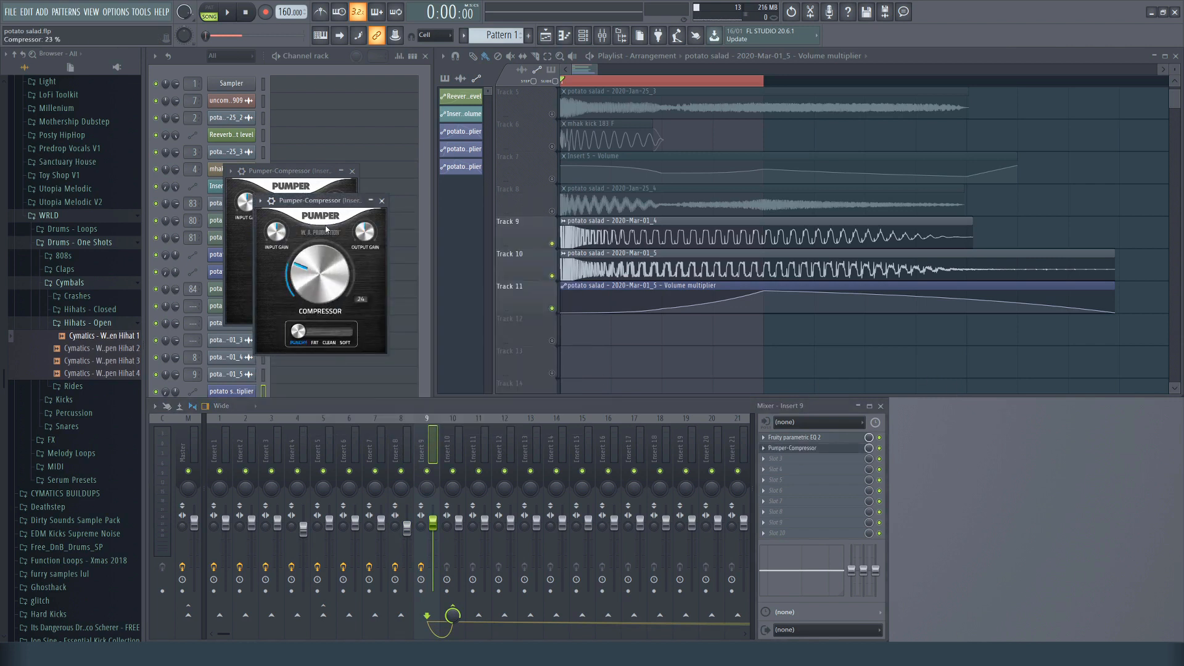
Audition the compressed layers, and set the Insert 8 volume to about -1.5 dB to balance them.
click(228, 17)
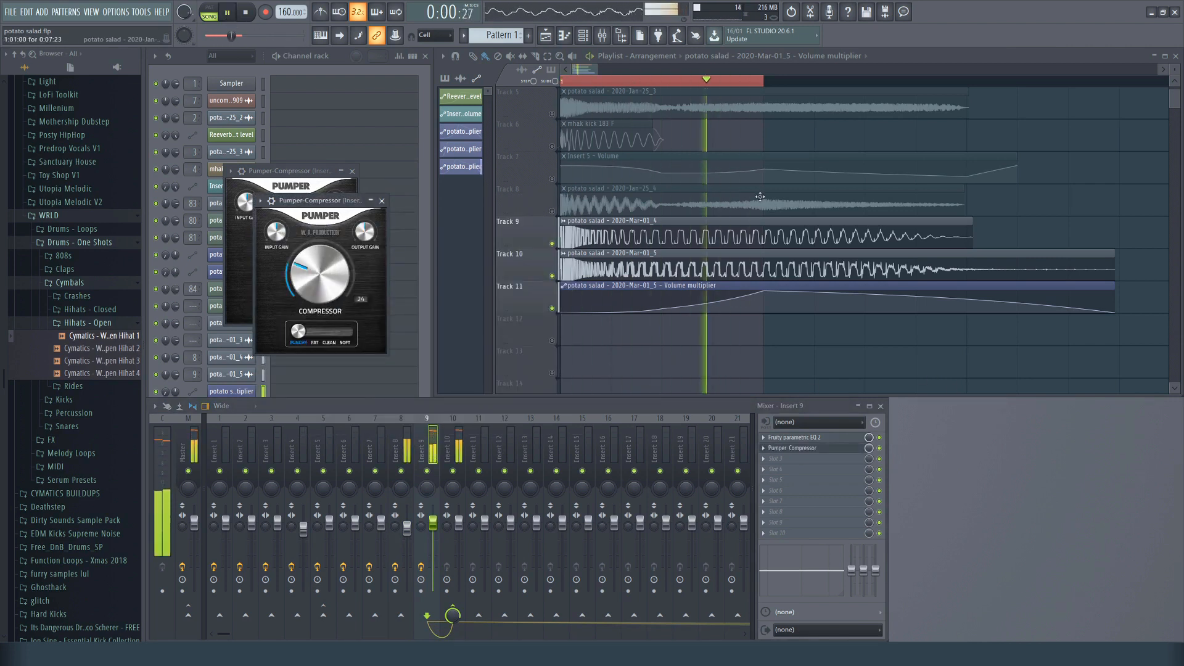
key(space)
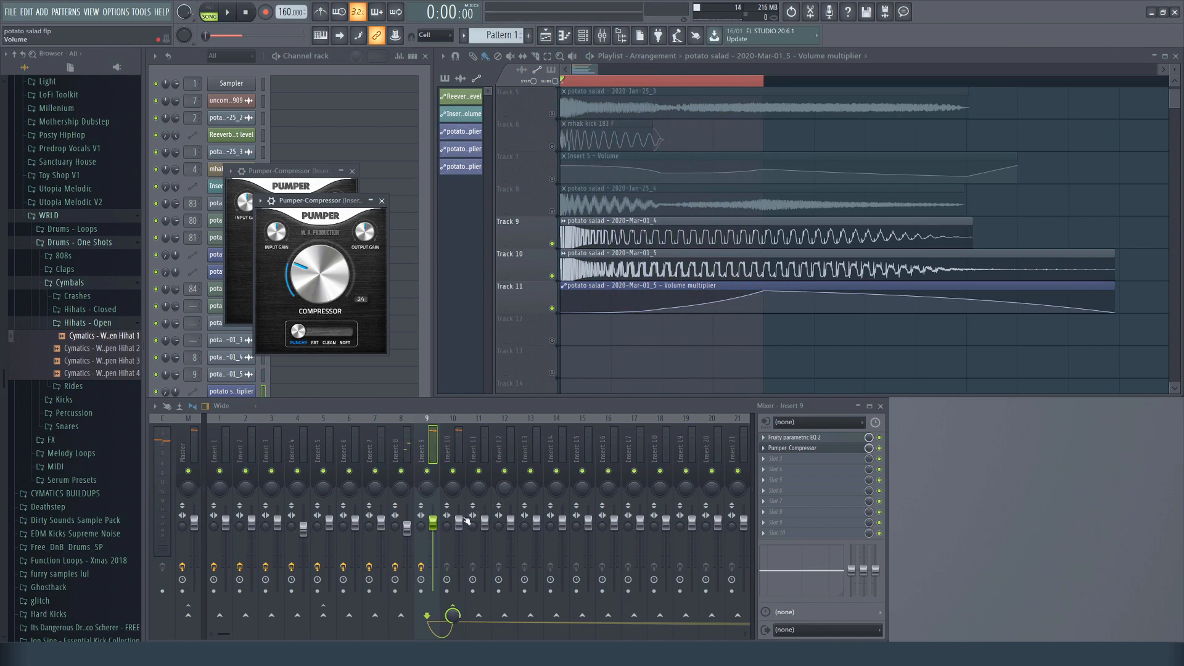
click(407, 527)
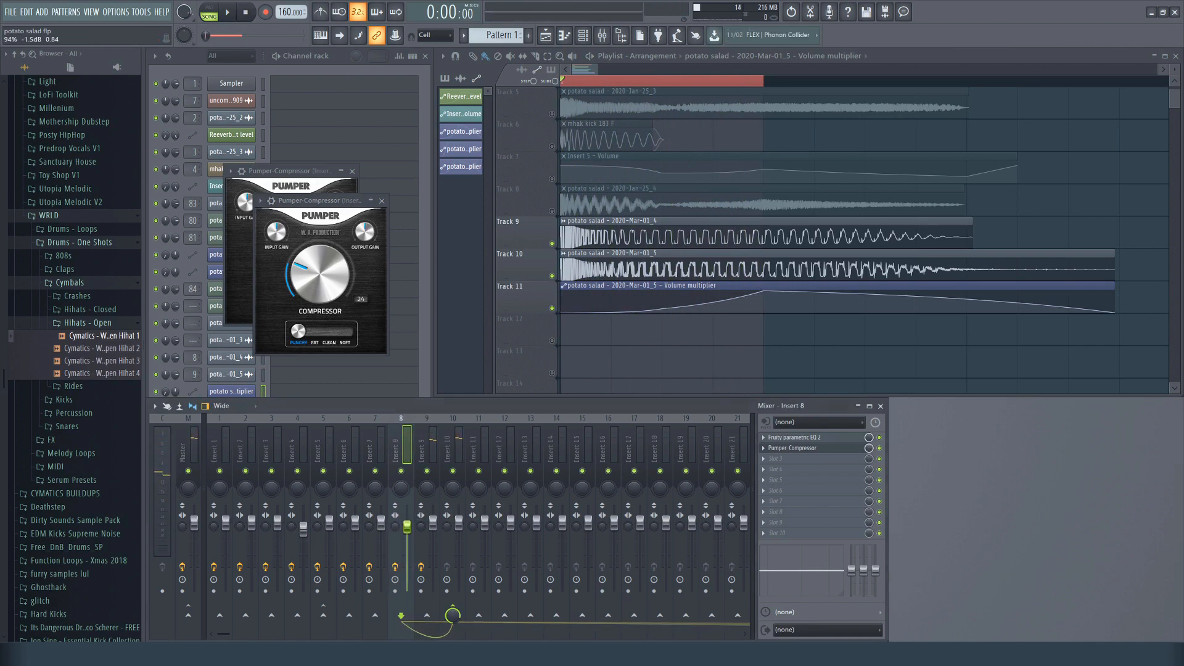
click(227, 14)
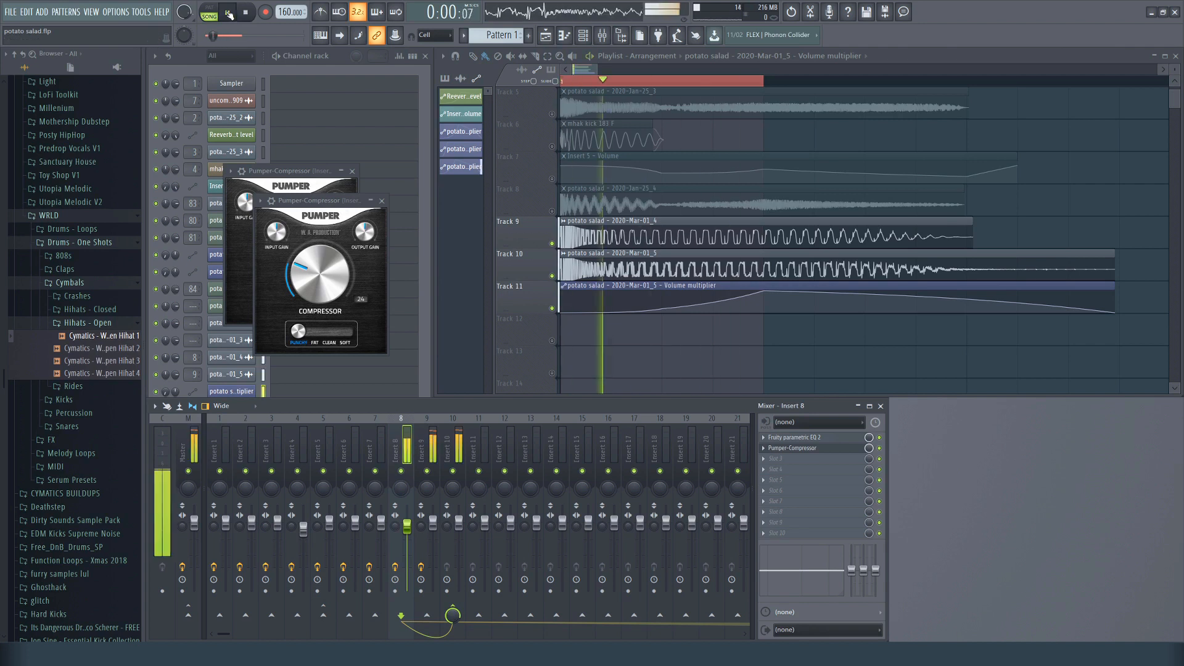
key(space)
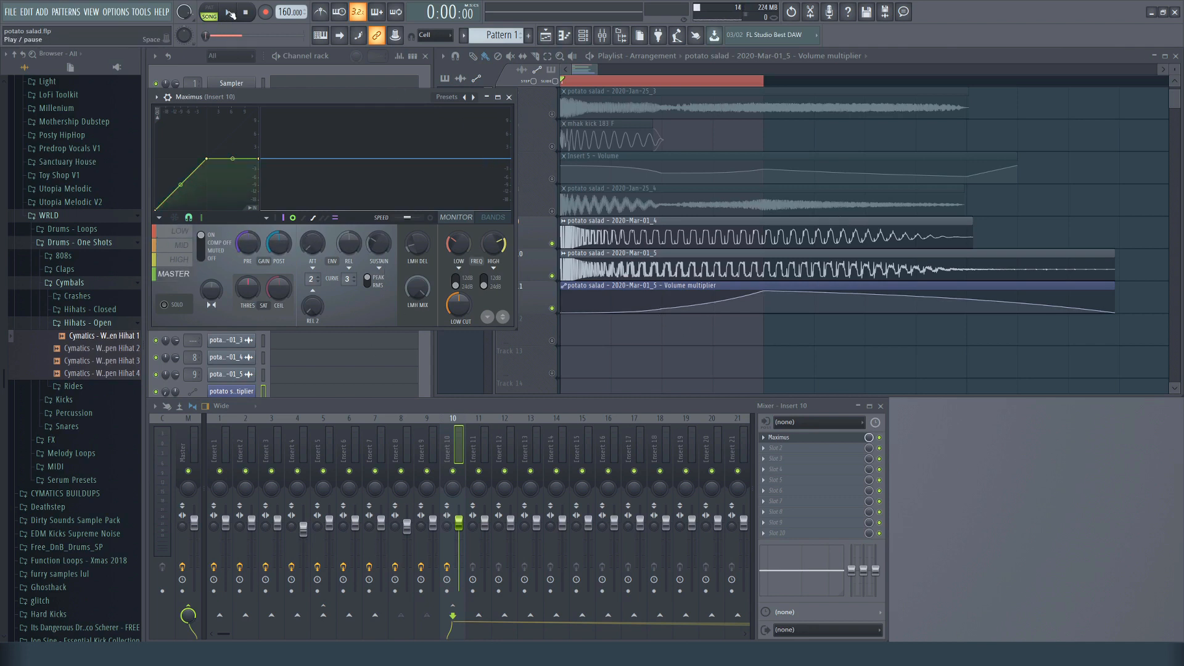
Audition the layered kick through Maximus on Insert 10, and select all playlist clips to extend the playback range.
click(228, 13)
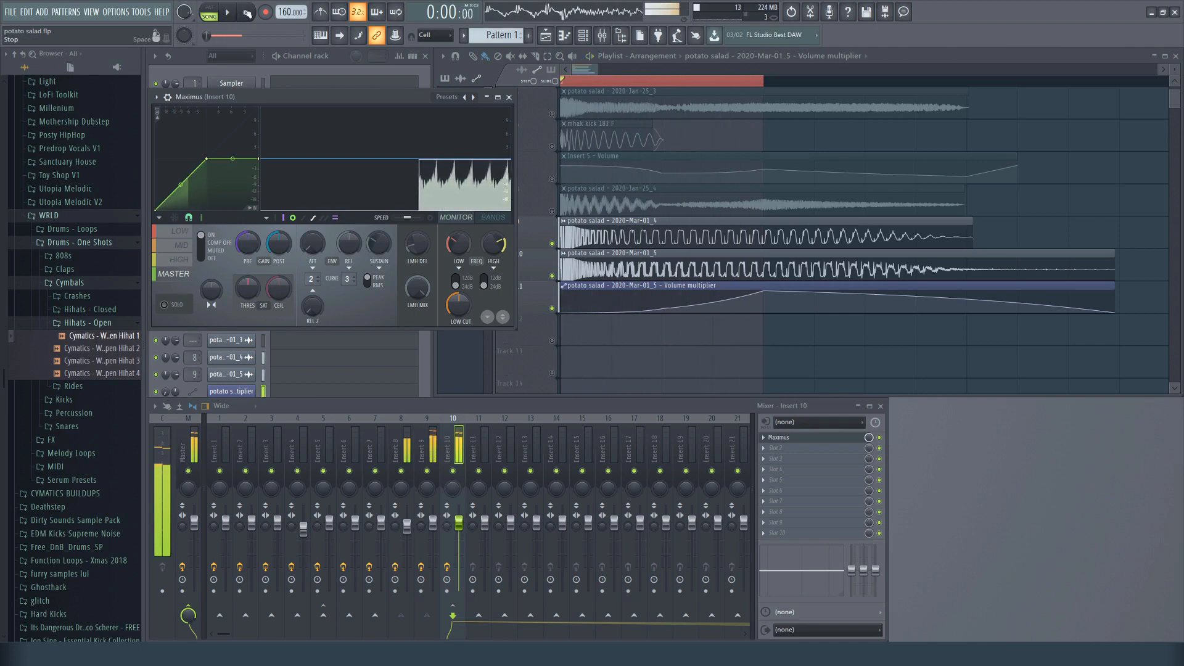
click(246, 13)
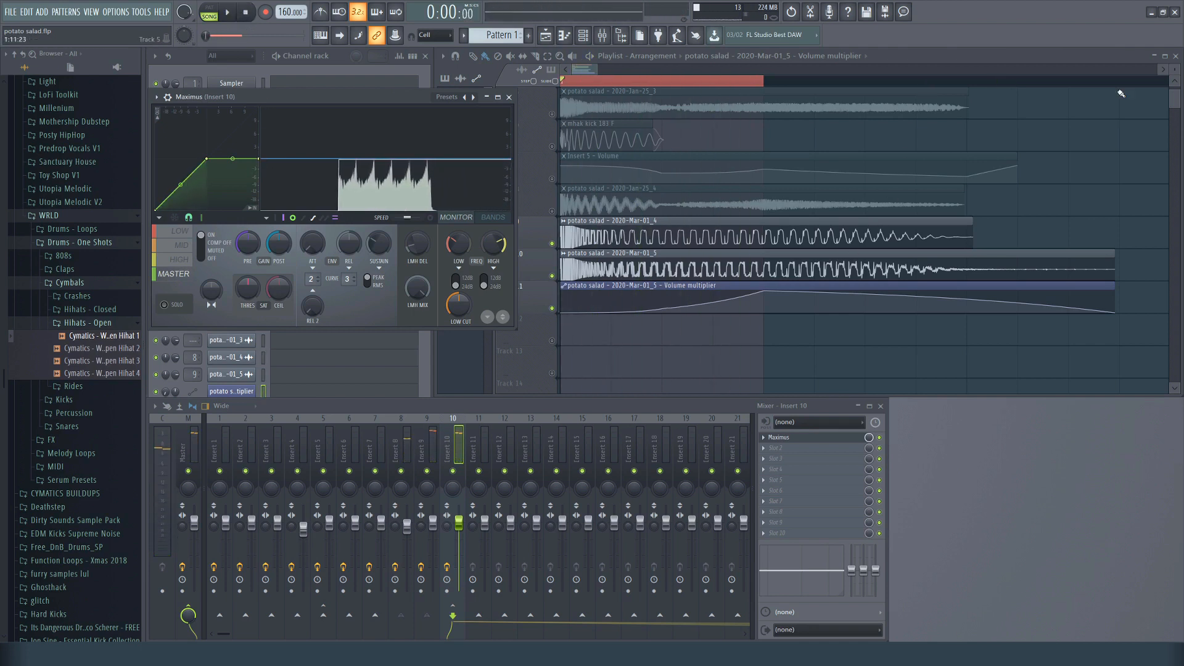
key(ctrl+a)
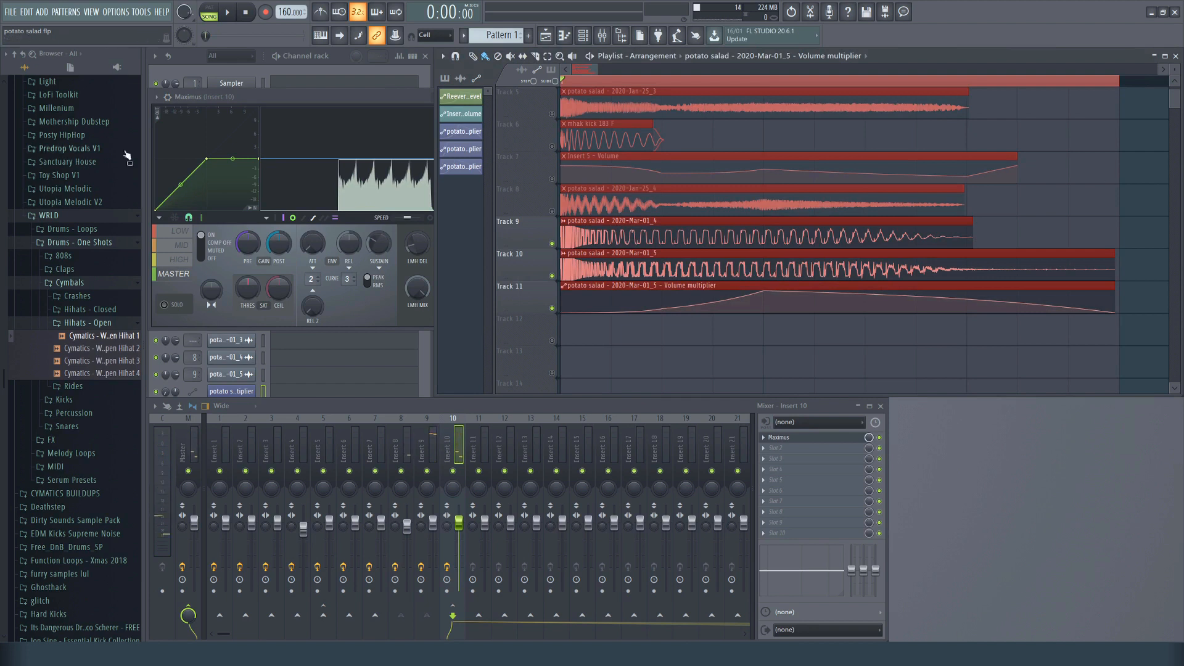
Compress the Maximus Low band above about -5 dB, raising its pre gain and adjusting its attack during playback.
drag(261, 96, 395, 157)
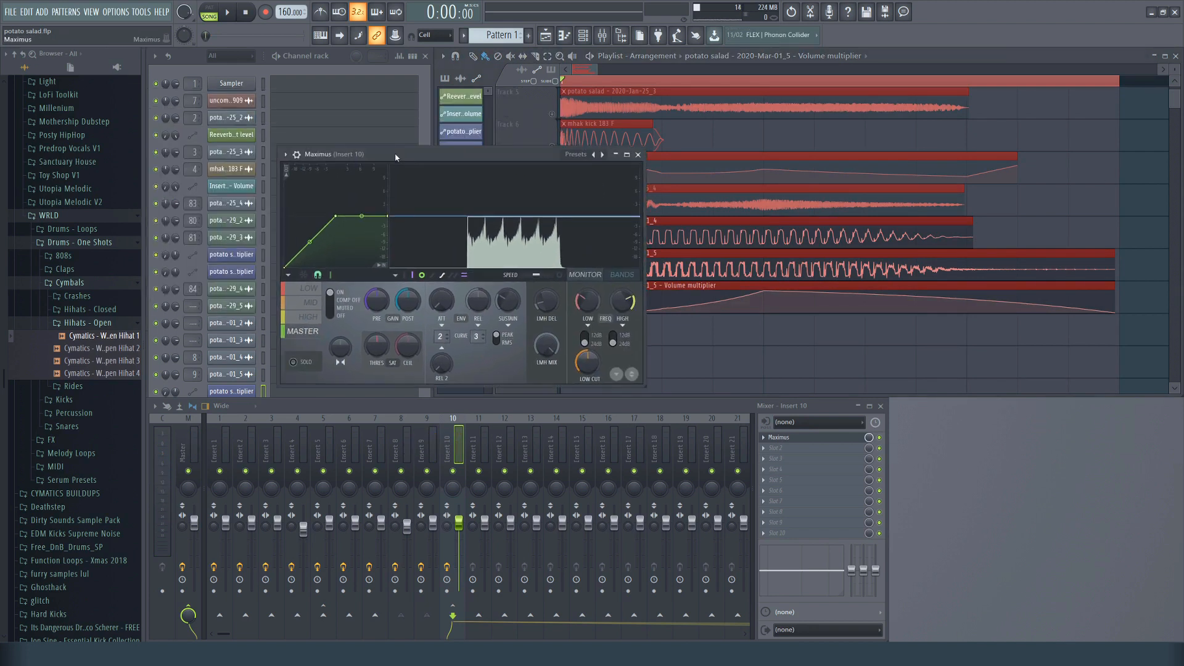
click(306, 291)
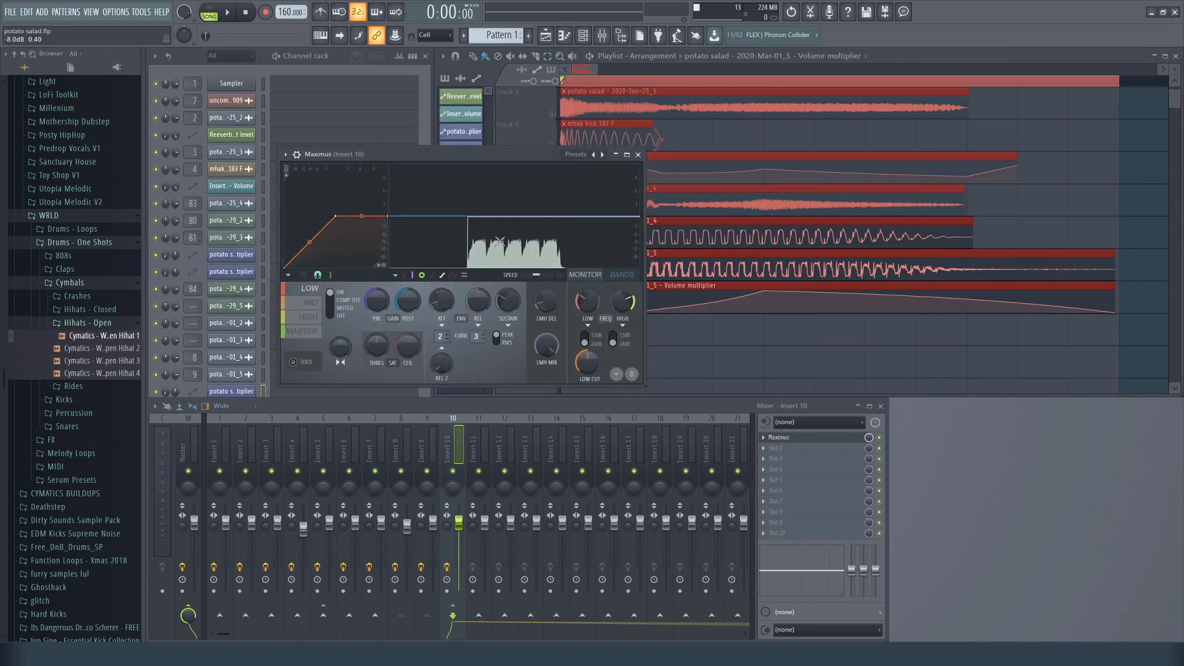
key(space)
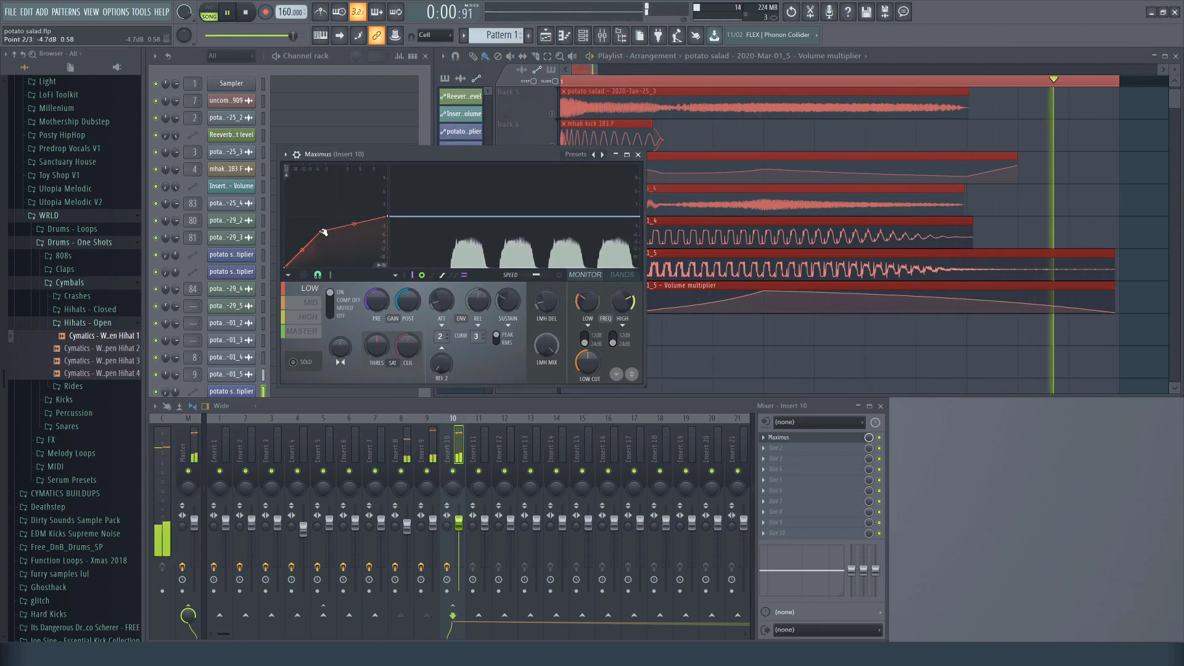
drag(380, 307, 381, 295)
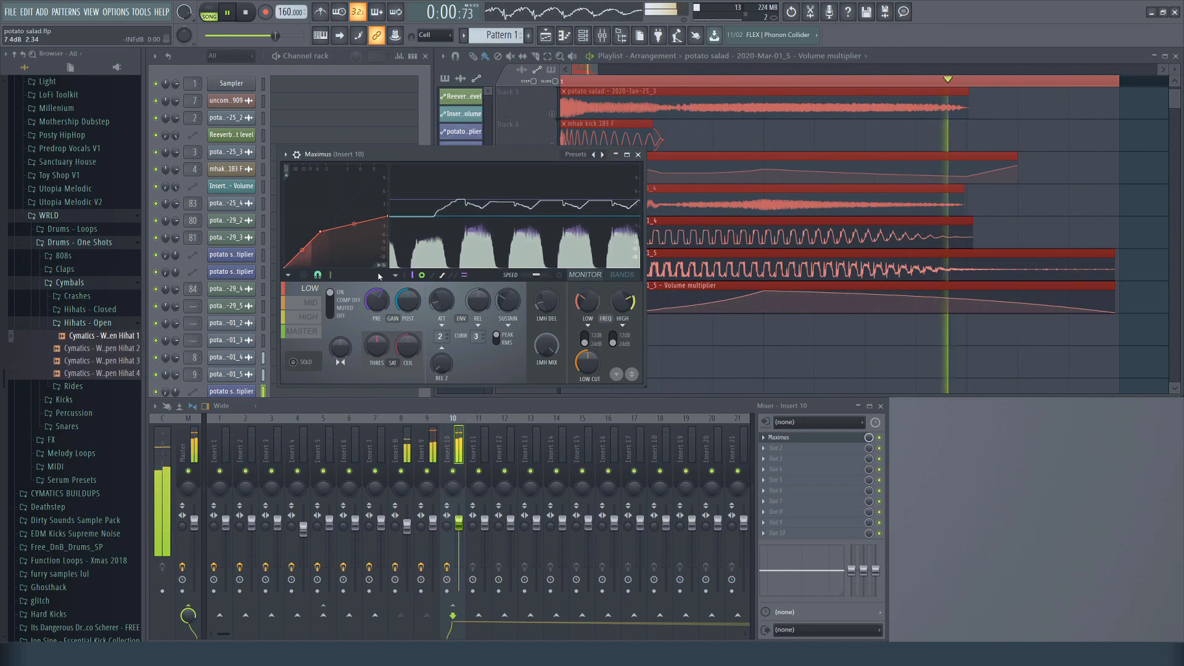
drag(441, 302, 442, 283)
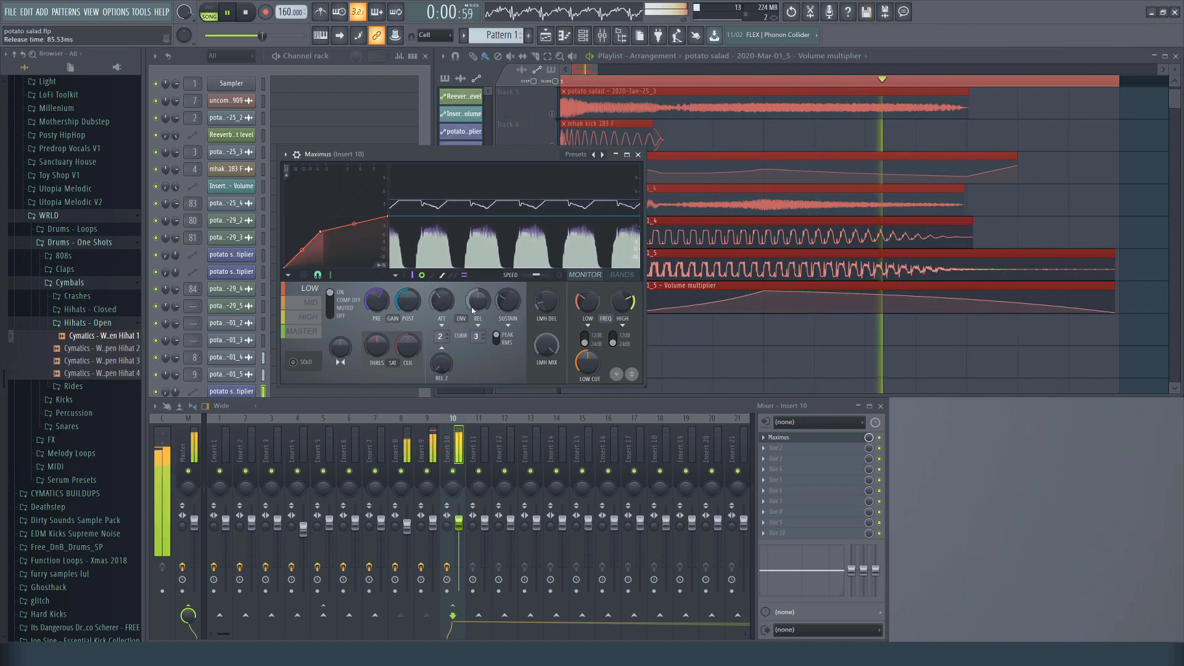
Compress the Maximus Mid and High bands by lowering their curve thresholds, and raise the High band's pre gain.
click(311, 302)
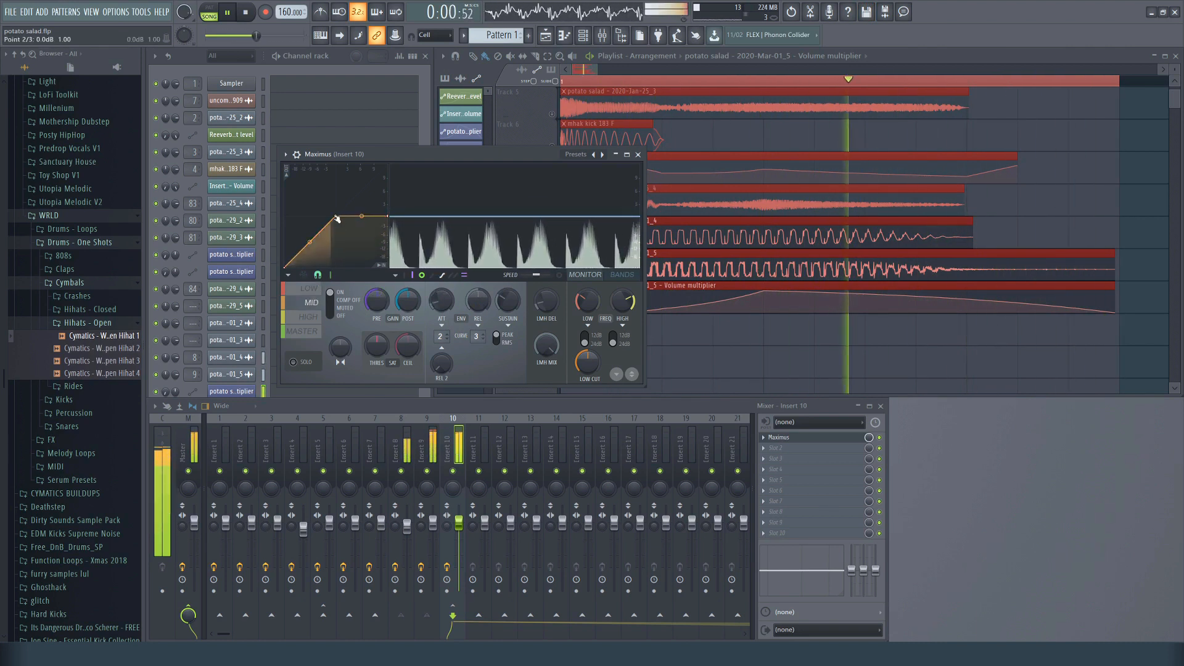
drag(336, 216, 310, 242)
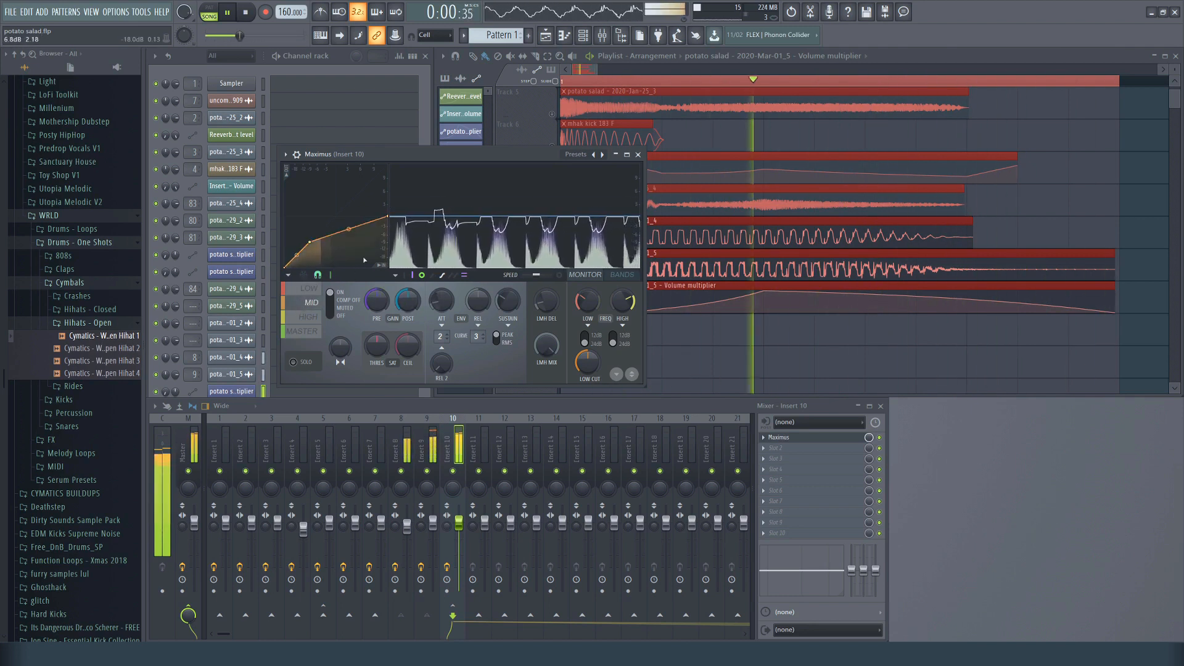
click(315, 317)
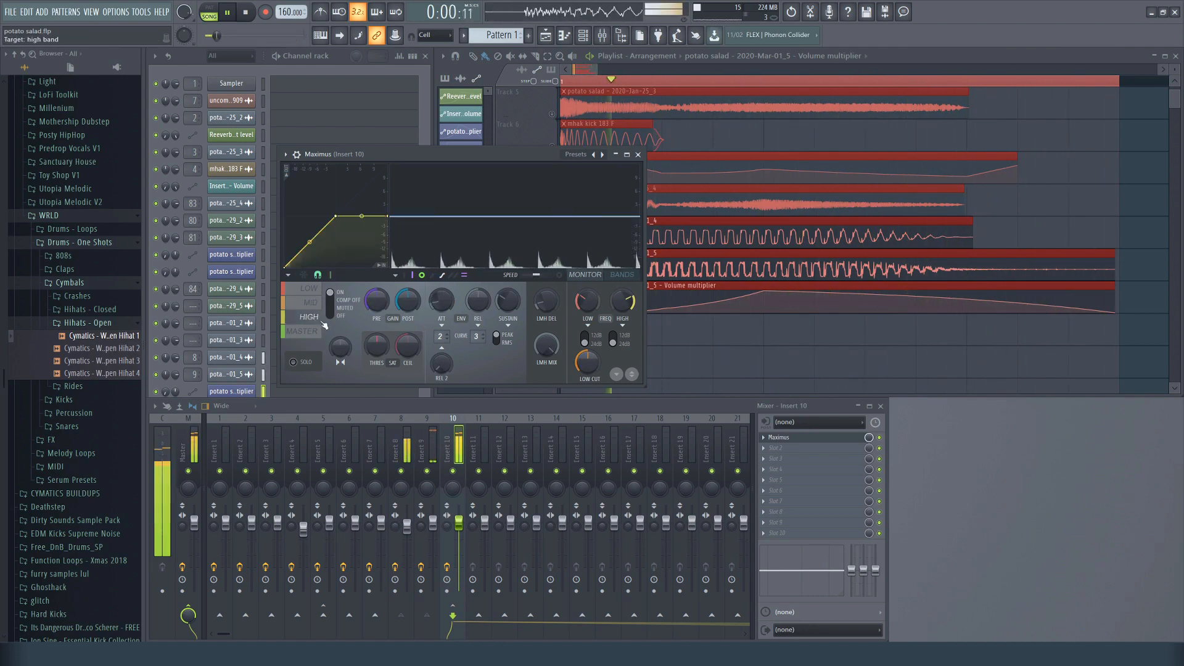
drag(337, 216, 311, 242)
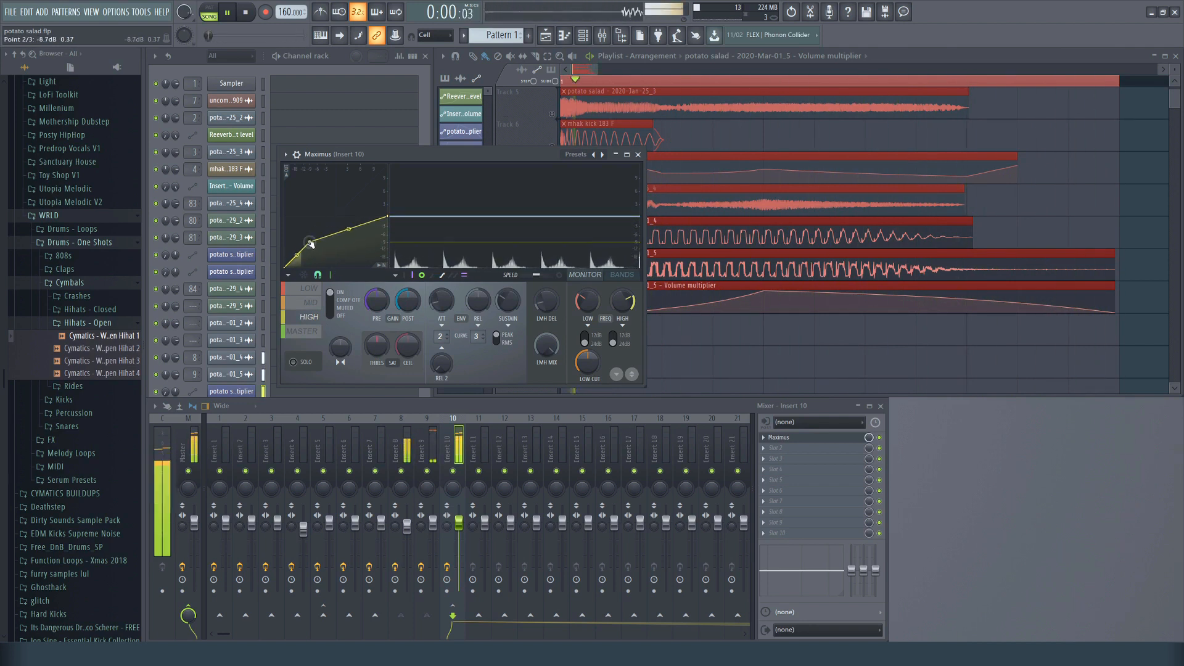
drag(376, 300, 376, 288)
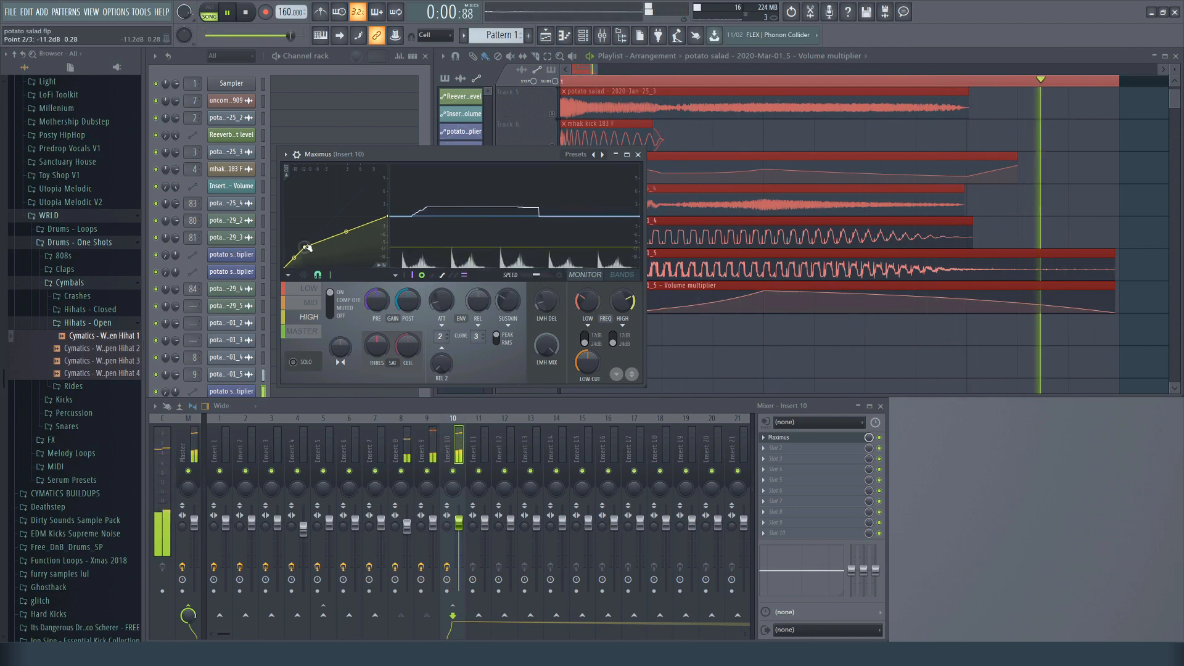
drag(305, 246, 295, 260)
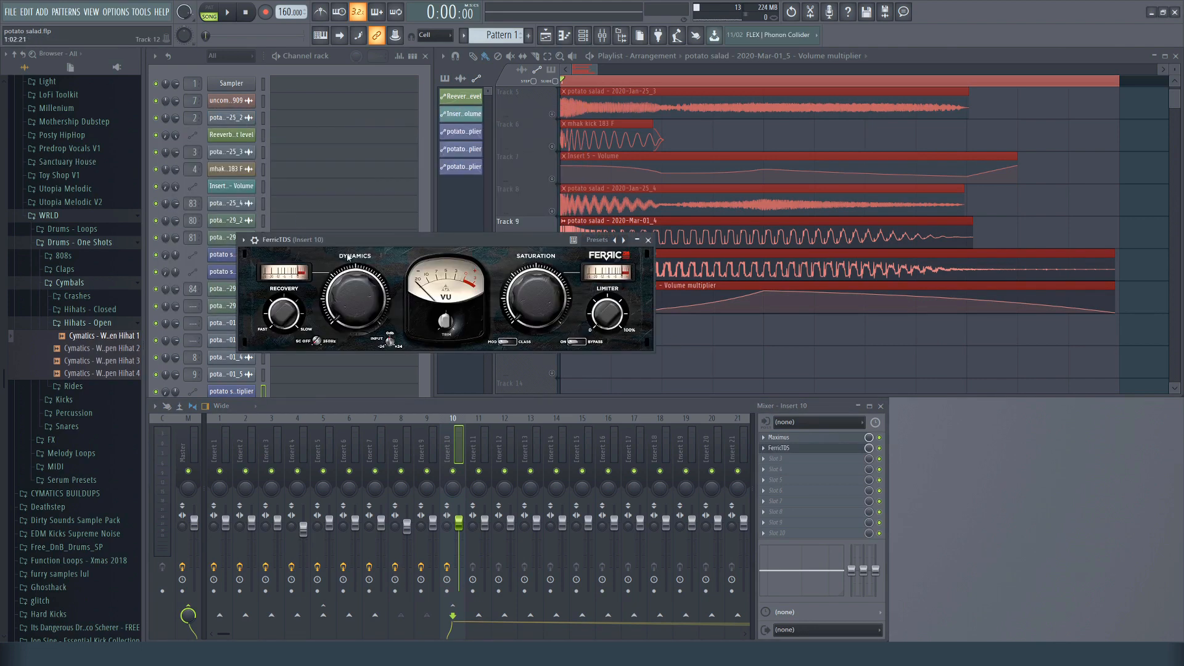
Raise the saturation in FerricTDS on Insert 10, and audition the layered kick while adjusting the input trim.
drag(536, 298, 536, 253)
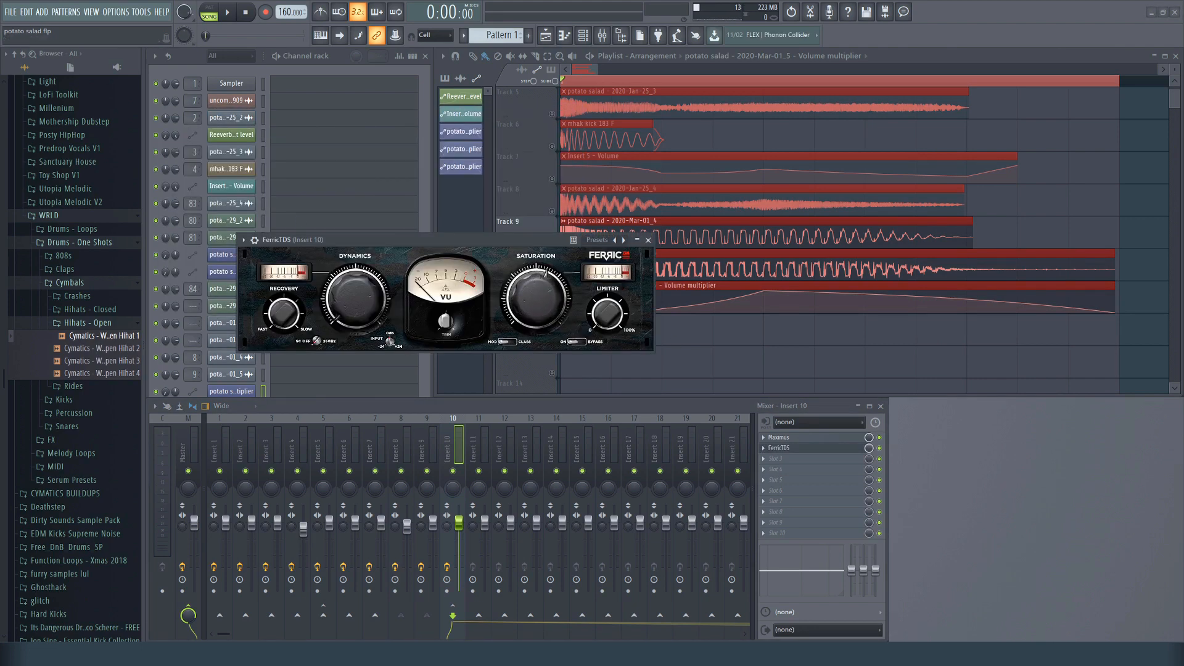
drag(334, 243, 361, 264)
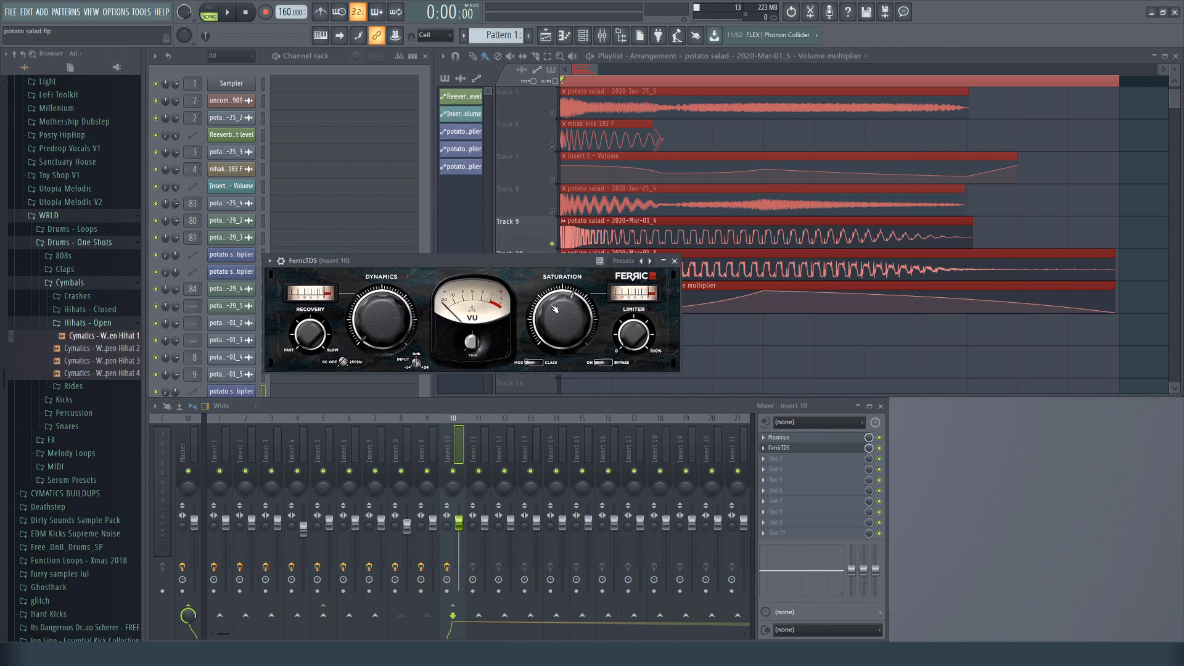
drag(555, 309, 555, 313)
drag(451, 260, 503, 238)
key(space)
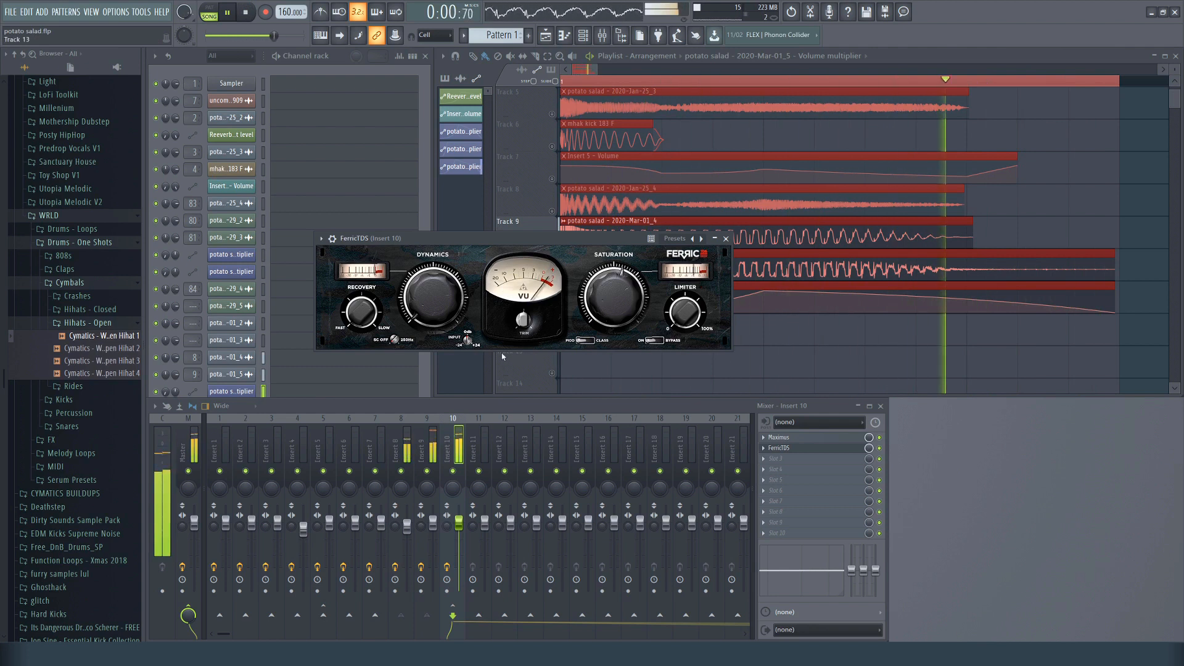
drag(467, 341, 468, 339)
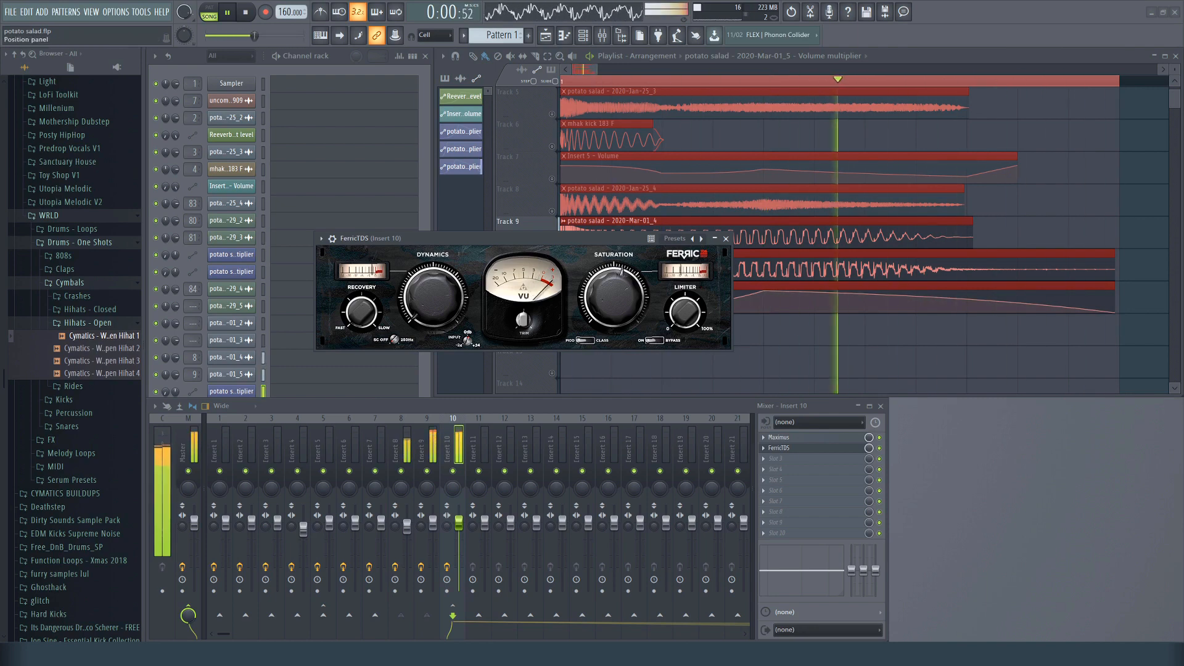
key(space)
Set the Track 10 sample's declicking mode to Generic (bleeding), and shorten its clip to match the end of the Track 9 clip.
click(1034, 372)
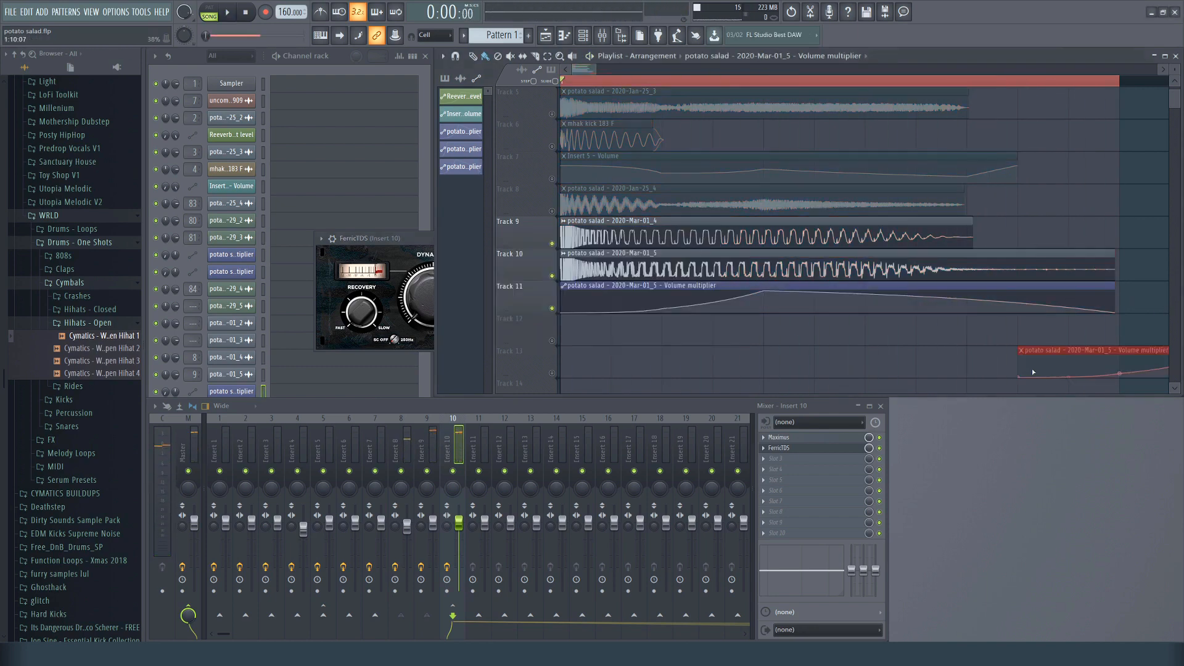
right_click(1062, 352)
double_click(573, 268)
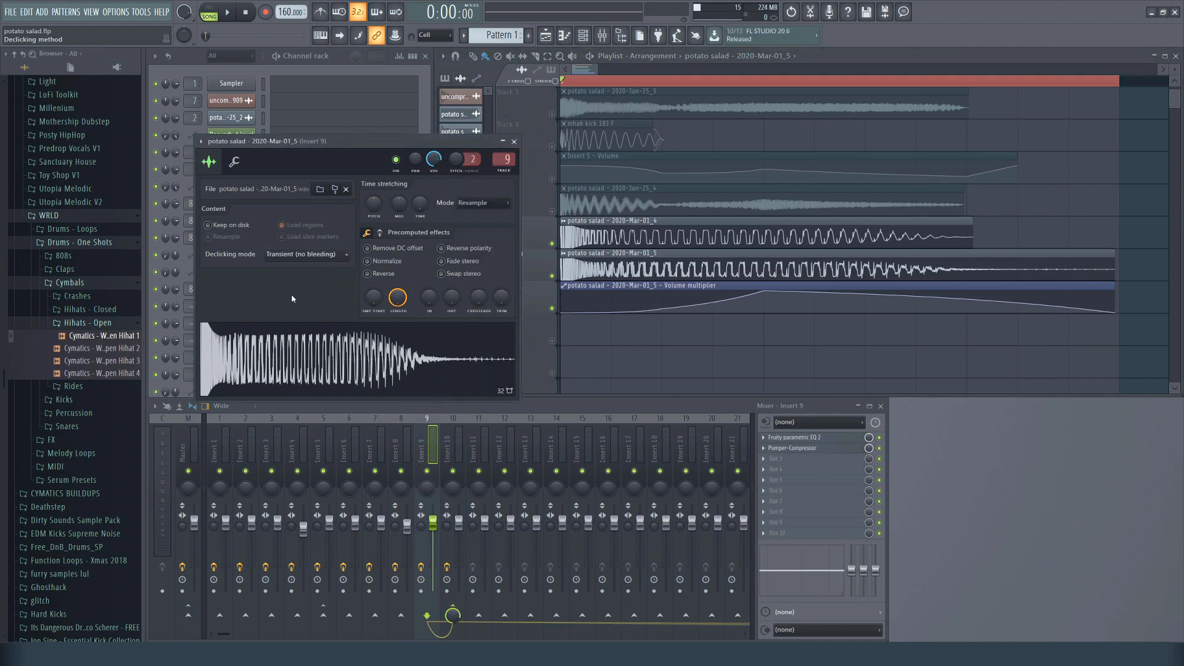
click(293, 295)
drag(1115, 263, 973, 269)
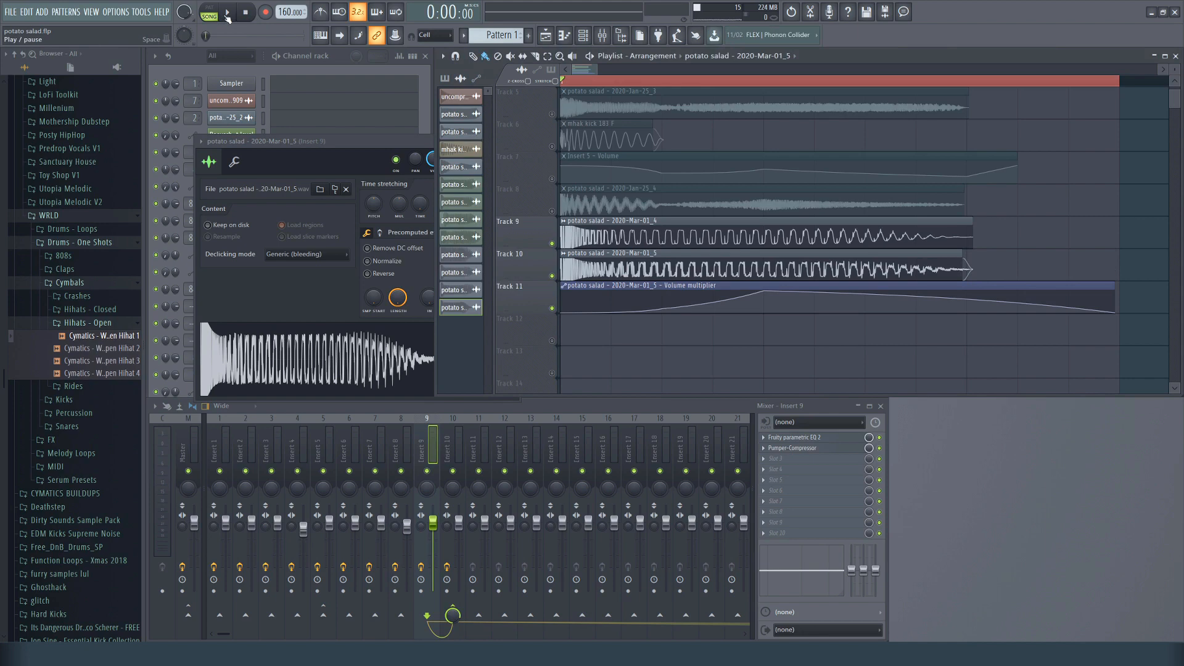
click(426, 140)
click(515, 141)
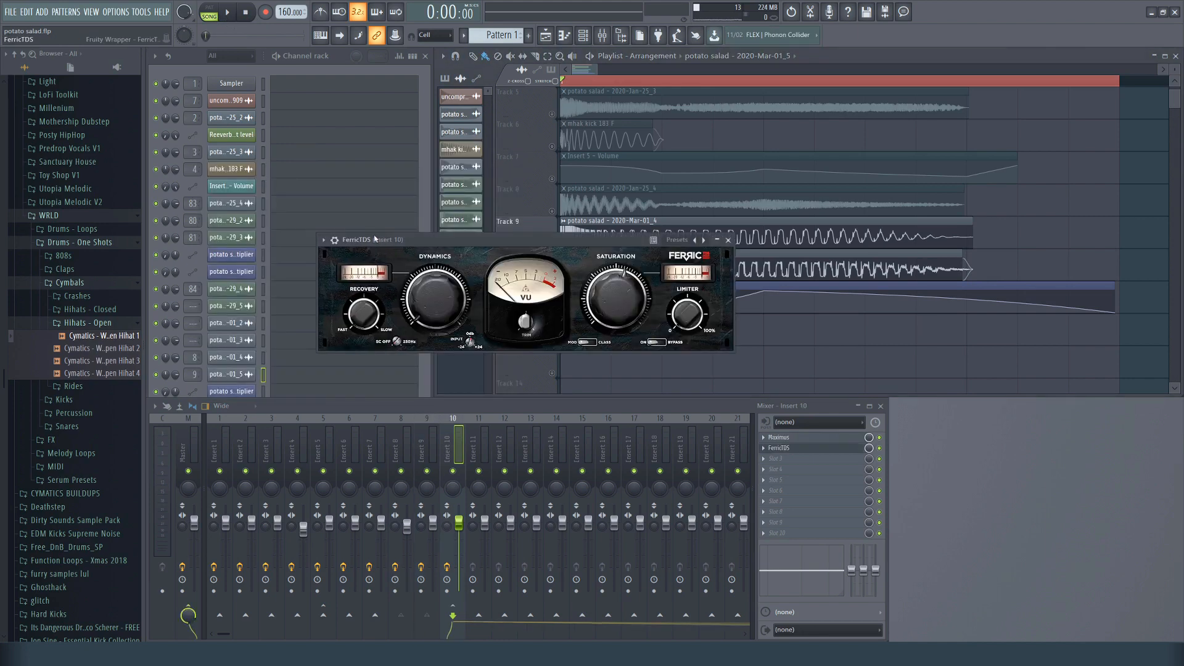
Audition the kick and shorten the Track 10 clip slightly more, so it ends before the Track 9 clip.
key(space)
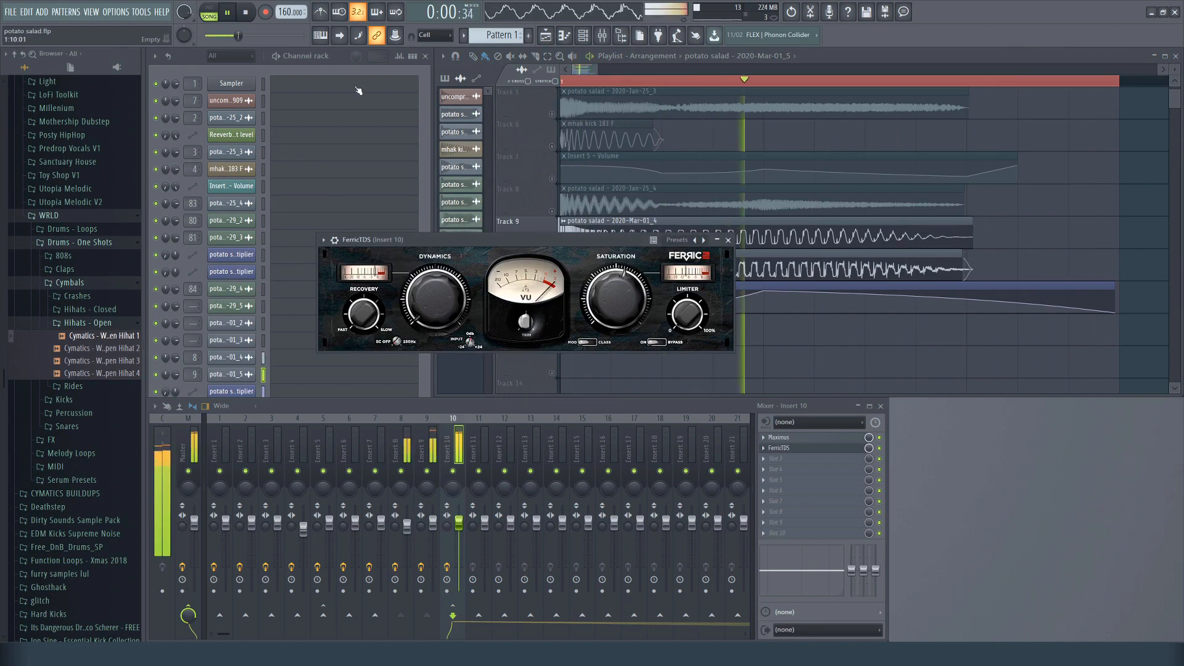
click(927, 258)
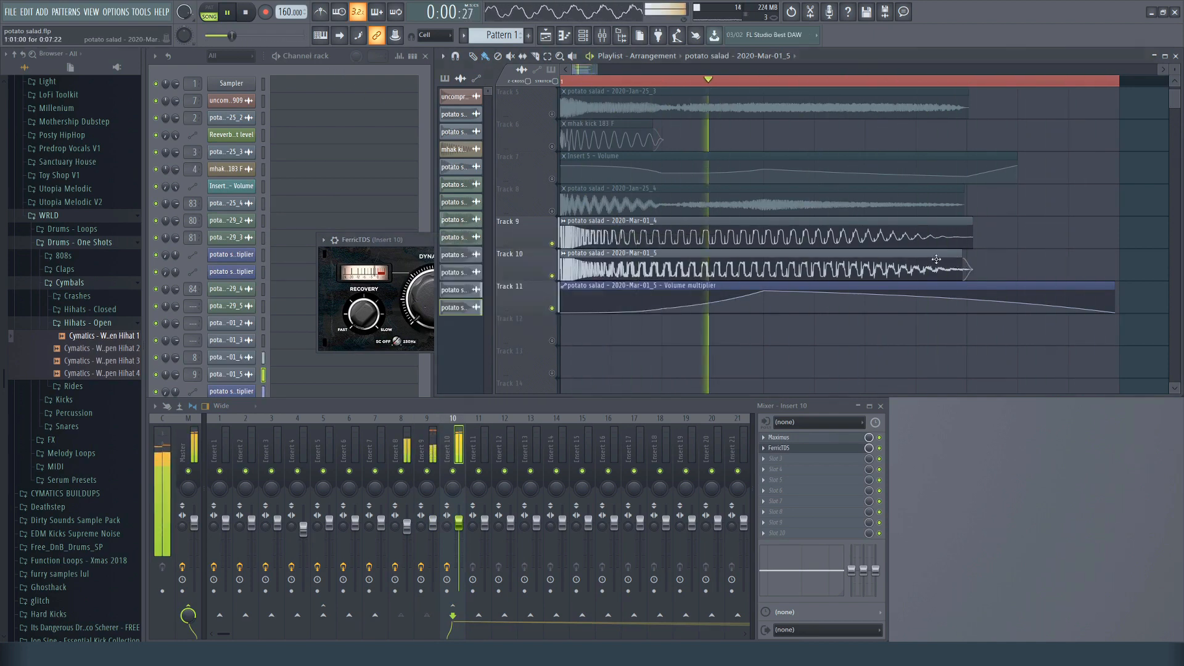
scroll(967, 272, up, 3)
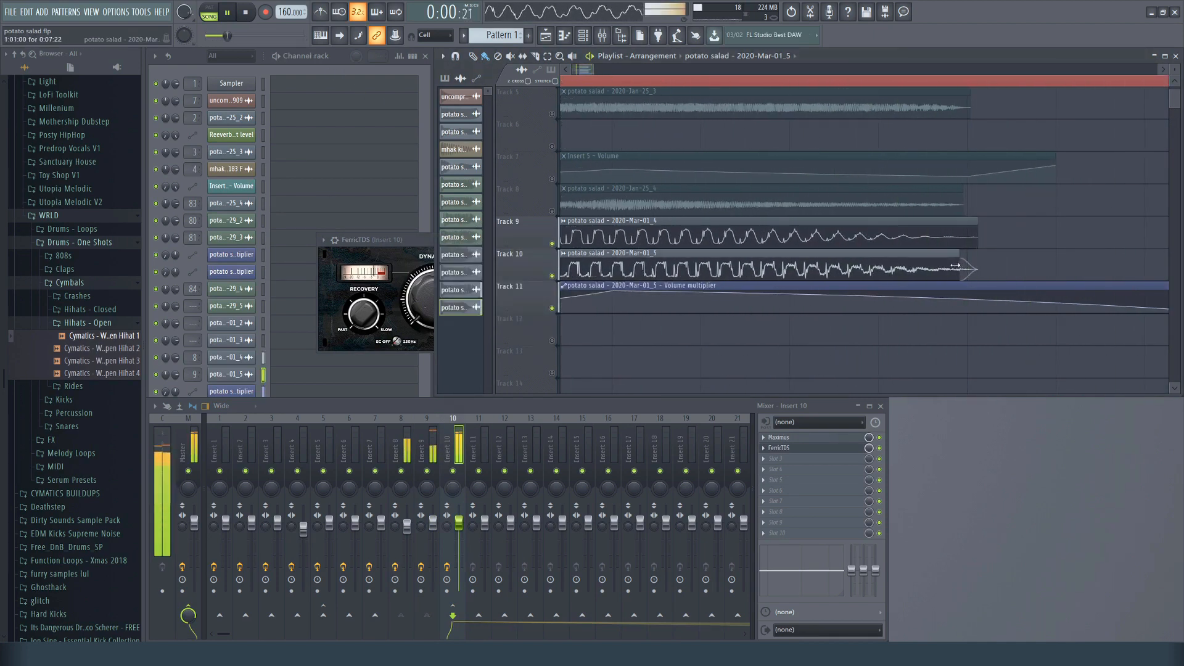
drag(954, 265, 904, 264)
scroll(904, 265, down, 3)
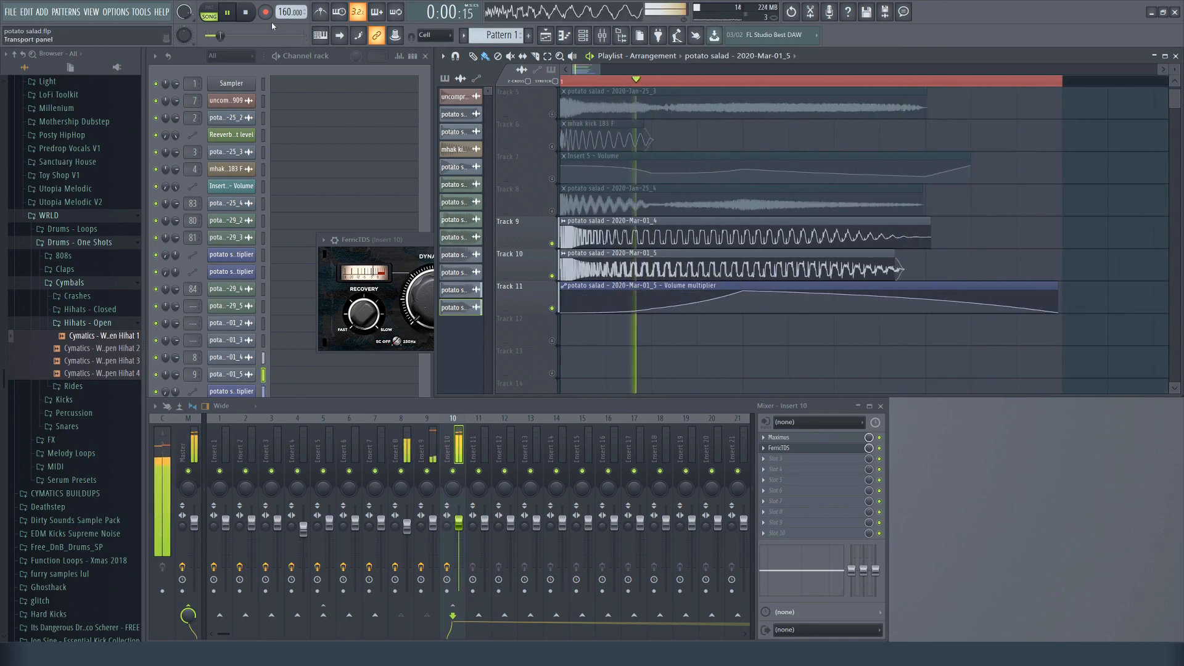
click(250, 12)
Set the FerricTDS saturation to about 0.54, audition the result, and close the plugin.
click(413, 248)
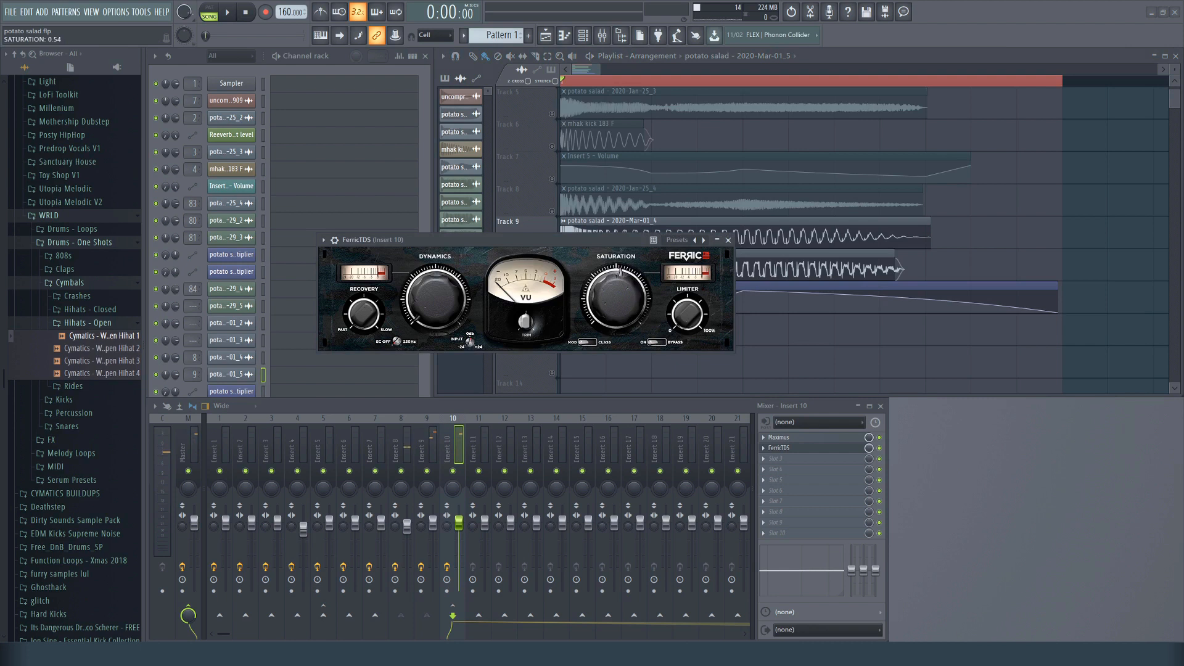
click(227, 12)
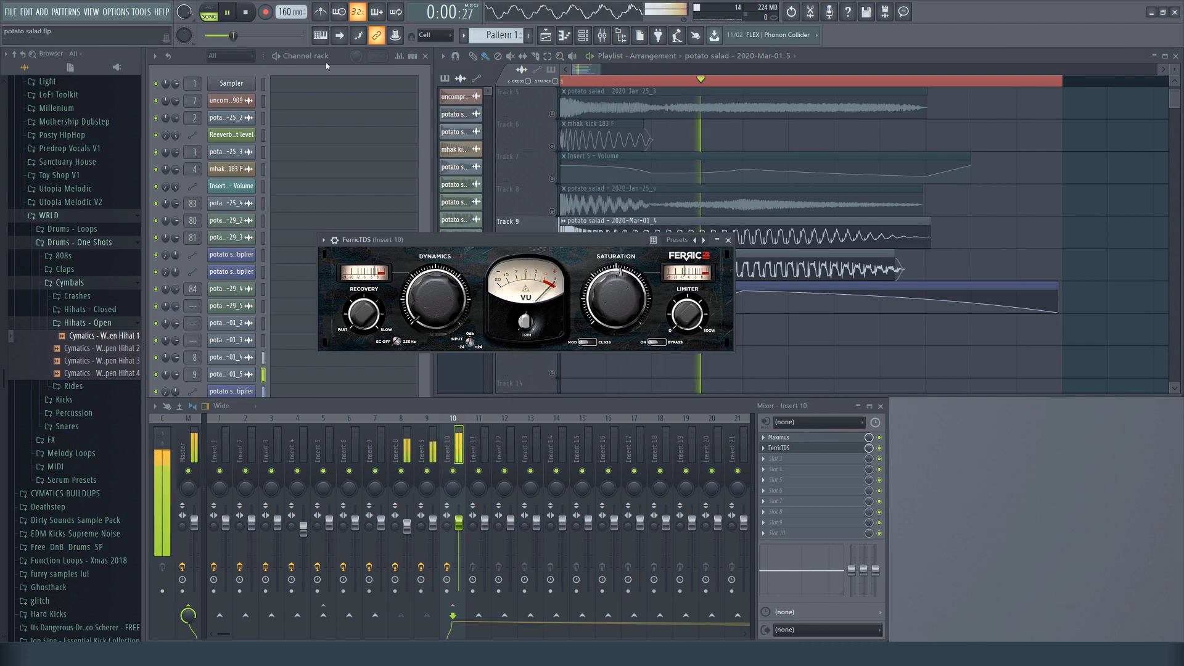
click(729, 240)
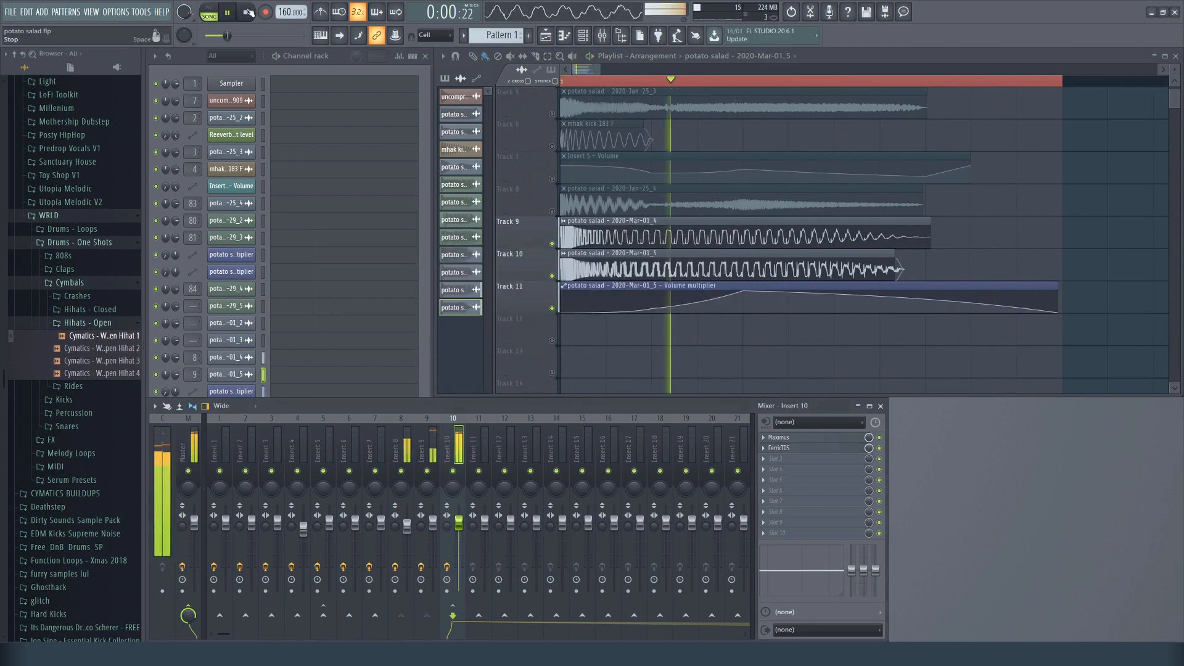
key(space)
Record the processed kick into Edison on the Master track during playback.
click(198, 451)
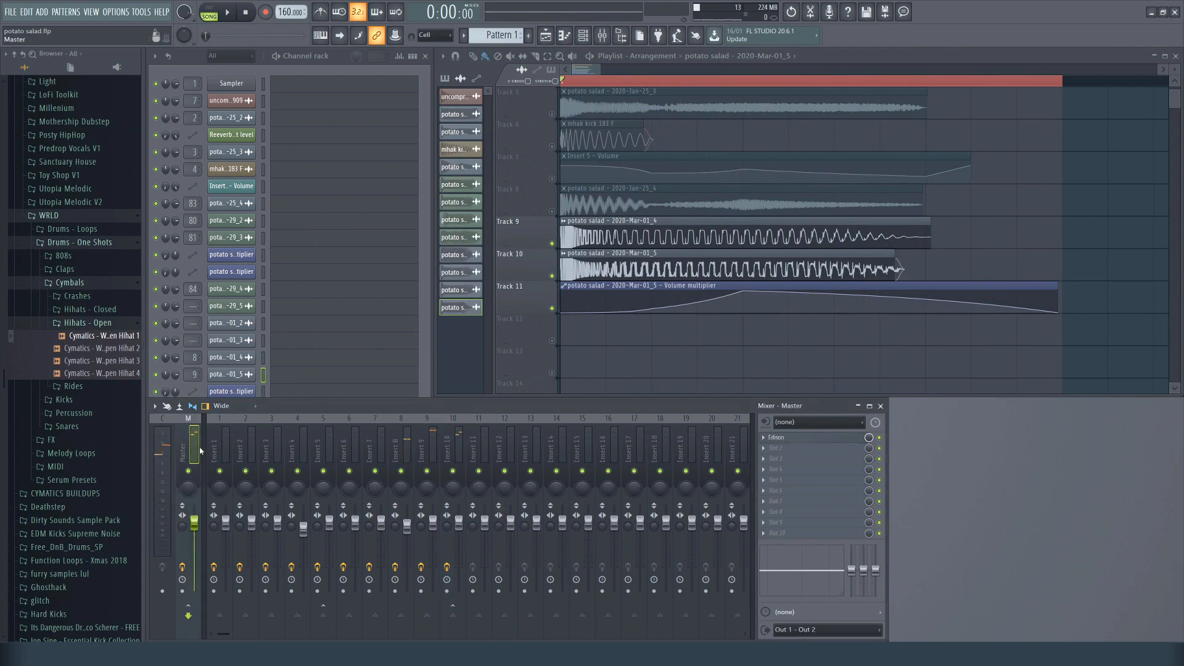
click(776, 438)
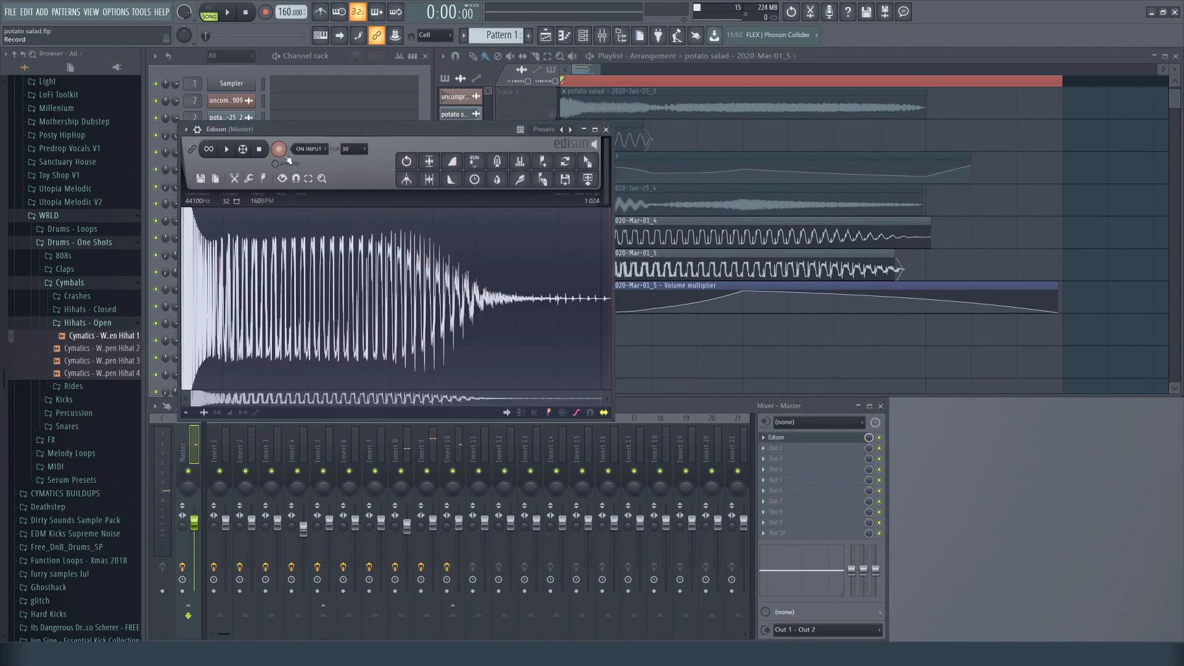
click(226, 12)
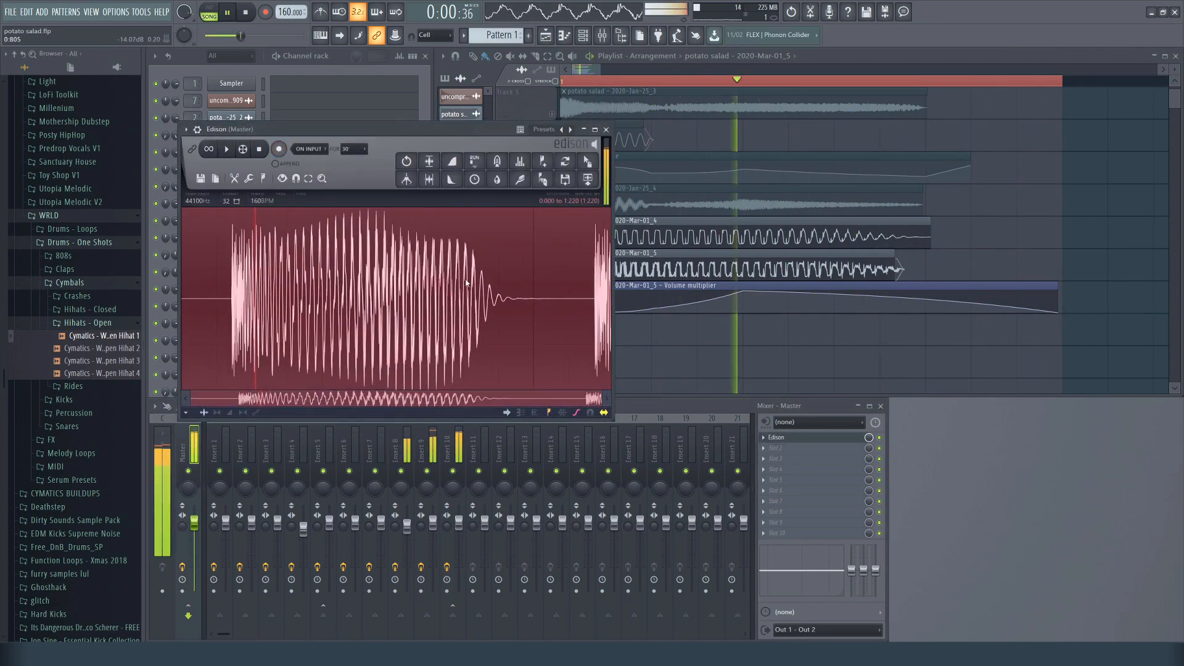
click(244, 13)
Trim the Edison recording to a single kick without the repeated hit or surrounding silence, and place it on playlist Track 12.
drag(609, 314, 537, 313)
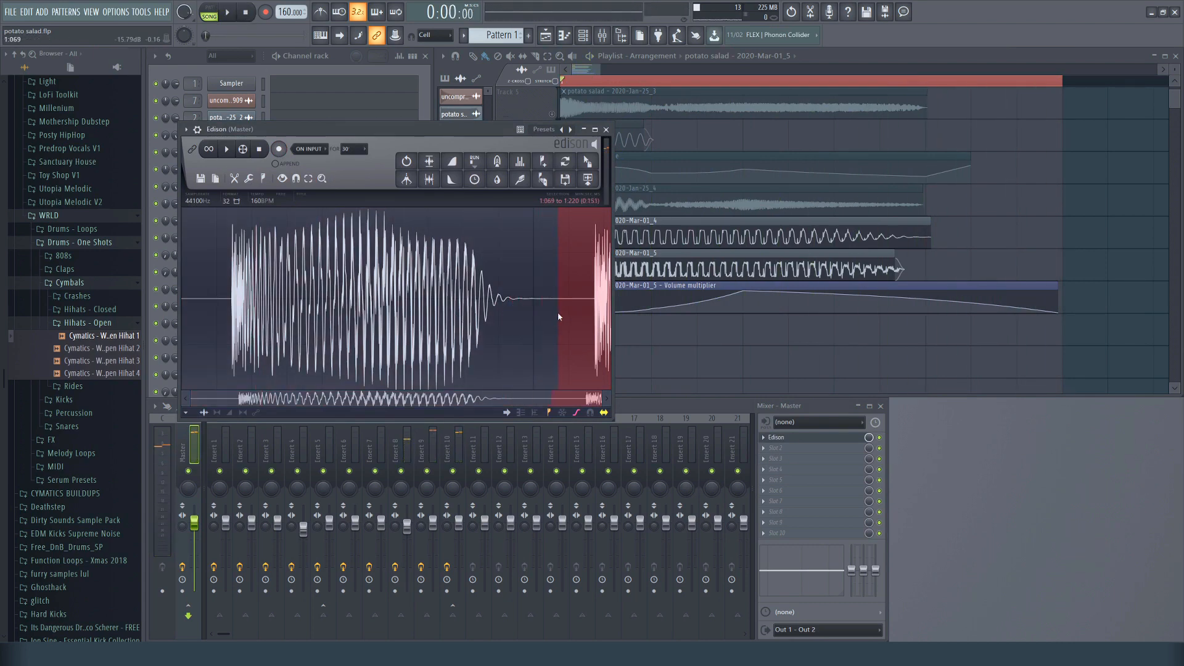
key(Delete)
click(429, 161)
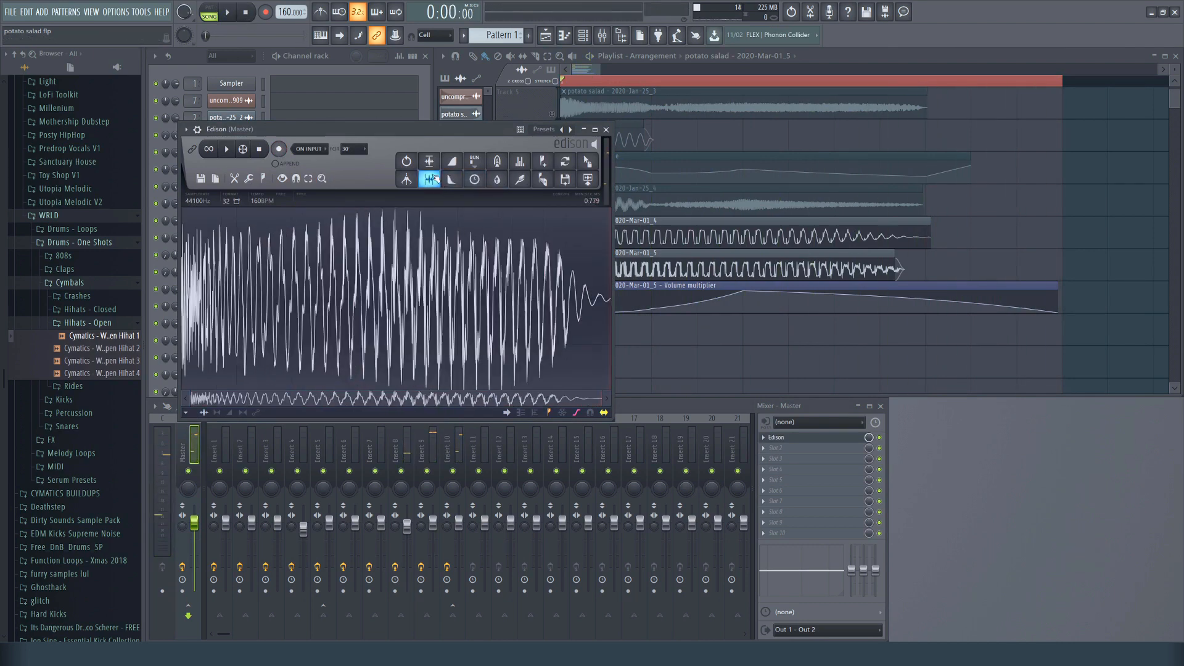
drag(587, 162, 595, 298)
Solo the new recording on Track 12, and unmute Track 8 alongside it.
scroll(743, 335, down, 1)
right_click(553, 293)
scroll(537, 192, up, 2)
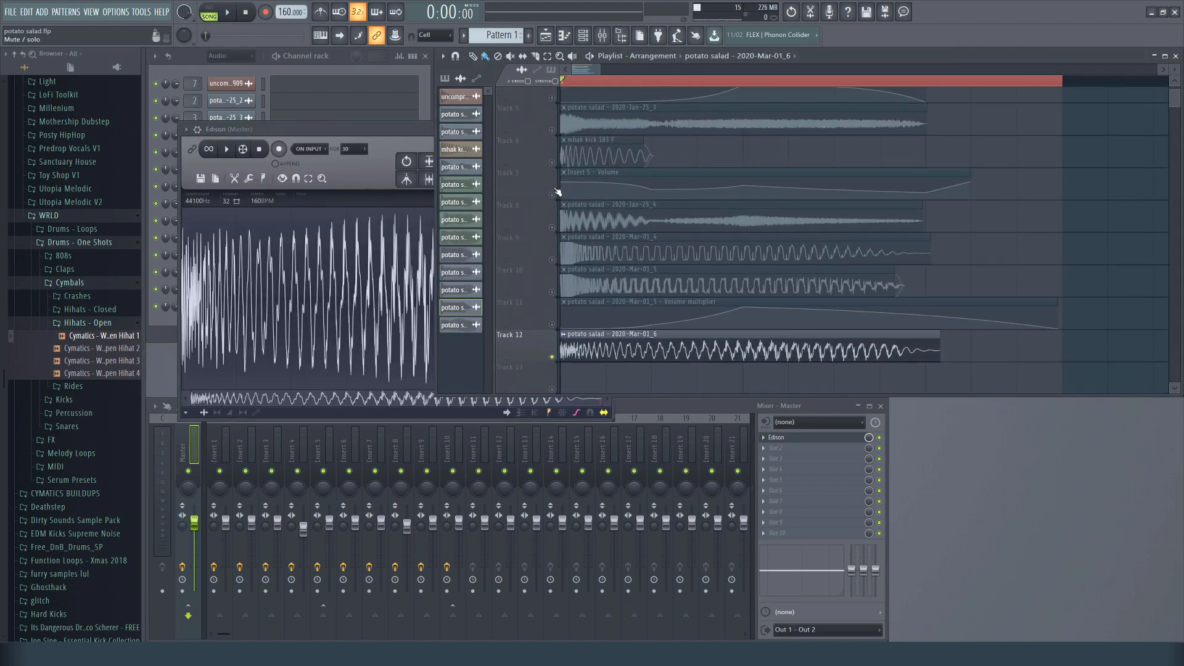
click(552, 228)
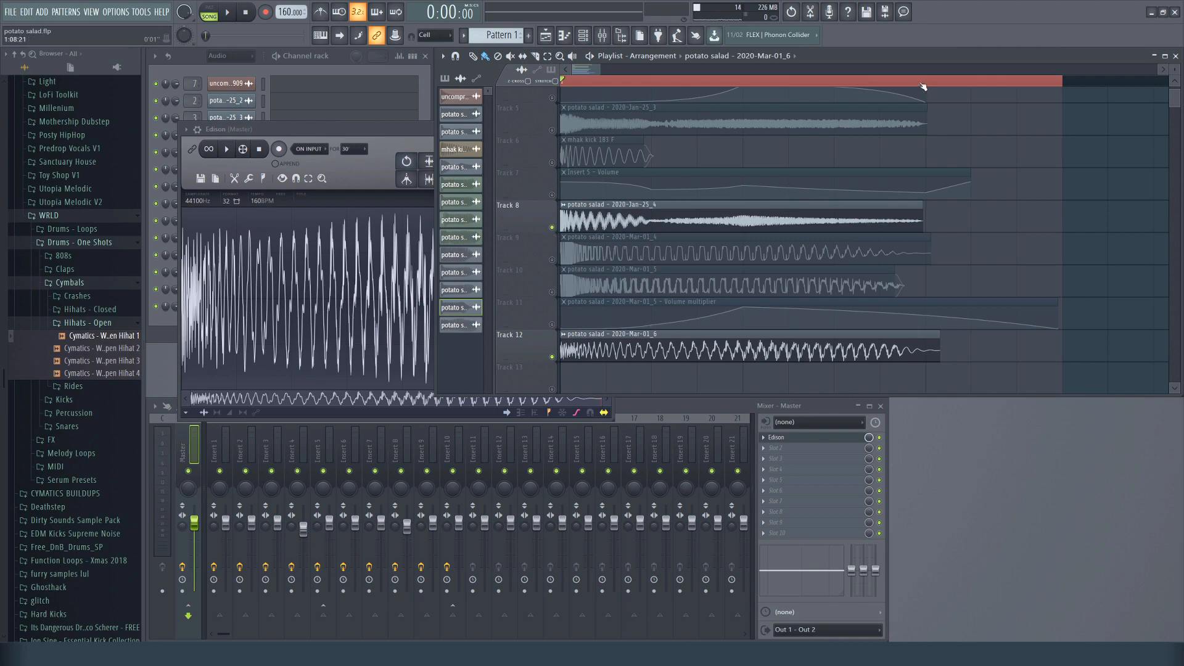